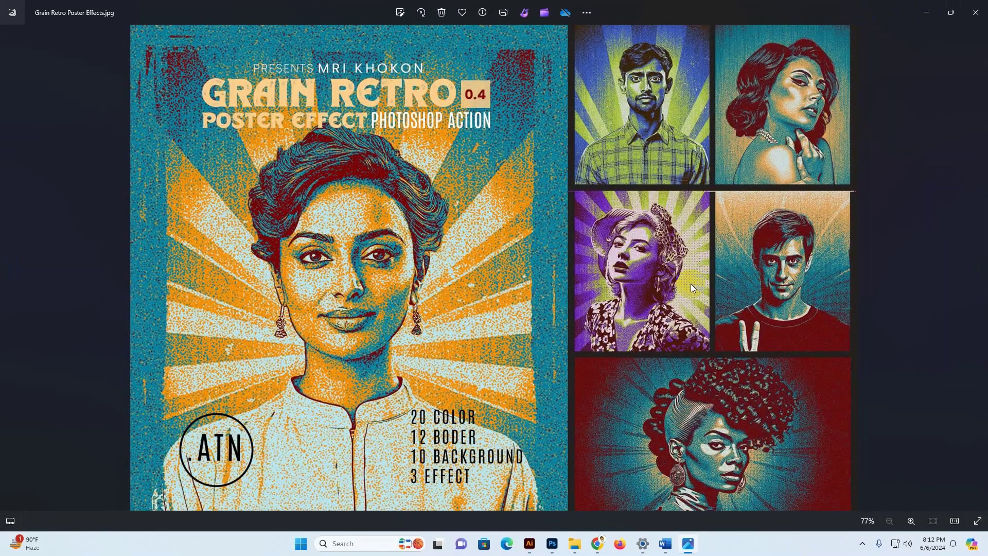
Browse the sample poster images from Grain Retro Poster Effects 03 through to the original photo of the woman in pink
{"action": "left_click", "coordinate": [976, 12]}
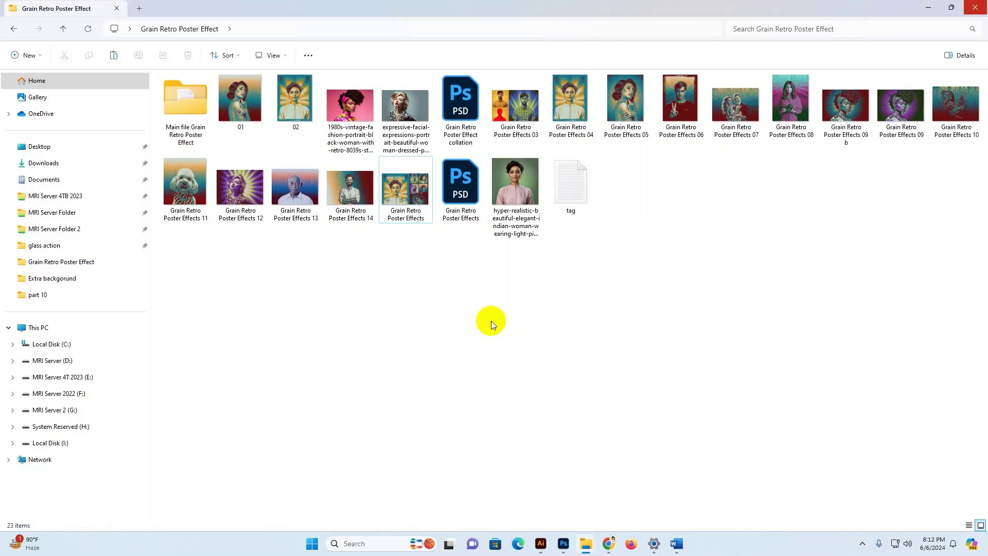
{"action": "double_click", "coordinate": [533, 119]}
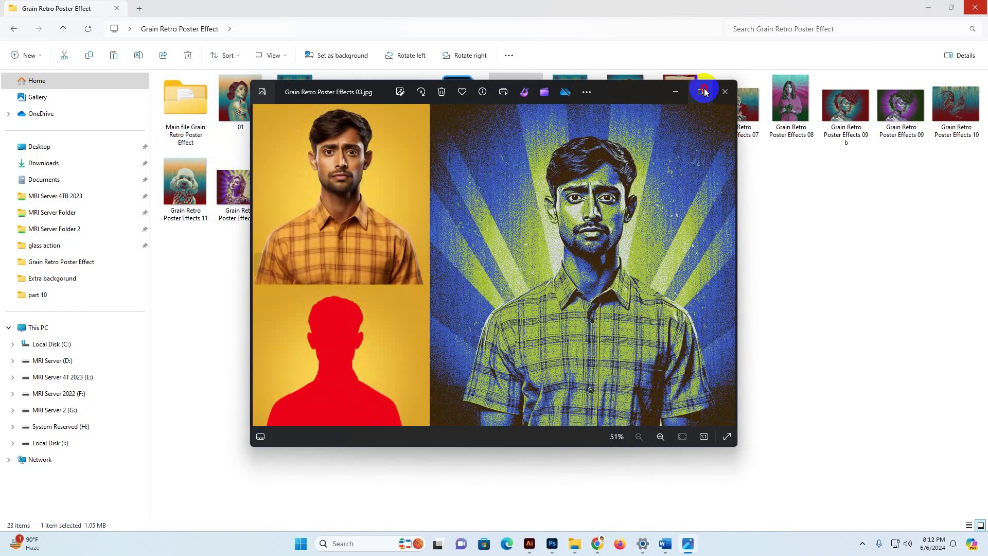
{"action": "left_click", "coordinate": [703, 91]}
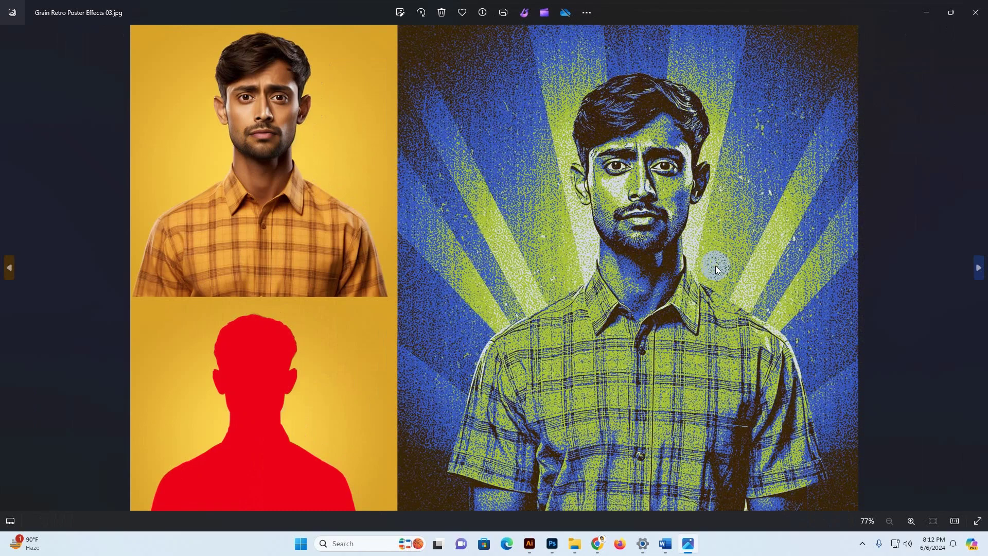
{"action": "scroll", "coordinate": [717, 269], "scroll_direction": "down", "scroll_amount": 1}
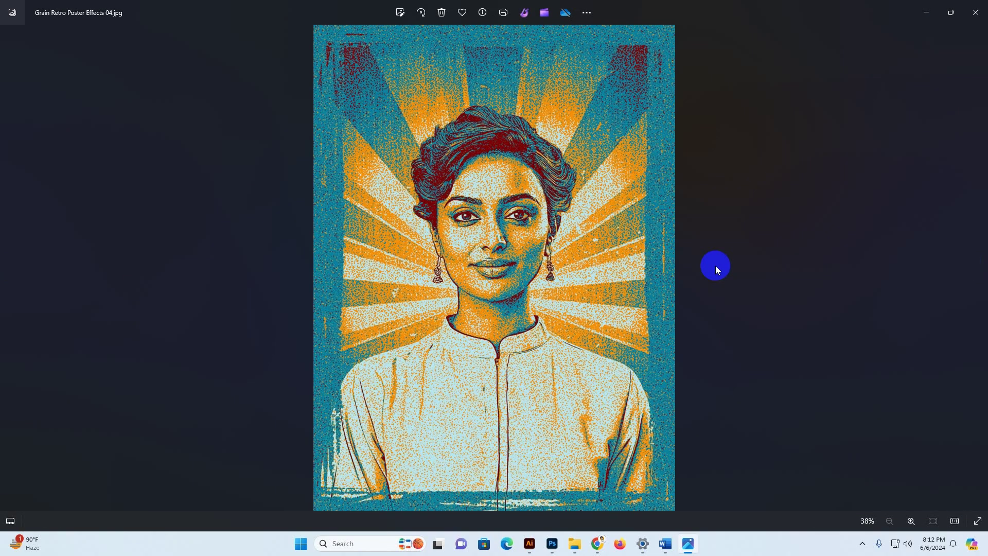
{"action": "scroll", "coordinate": [716, 266], "scroll_direction": "down", "scroll_amount": 1}
{"action": "scroll", "coordinate": [715, 266], "scroll_direction": "down", "scroll_amount": 1}
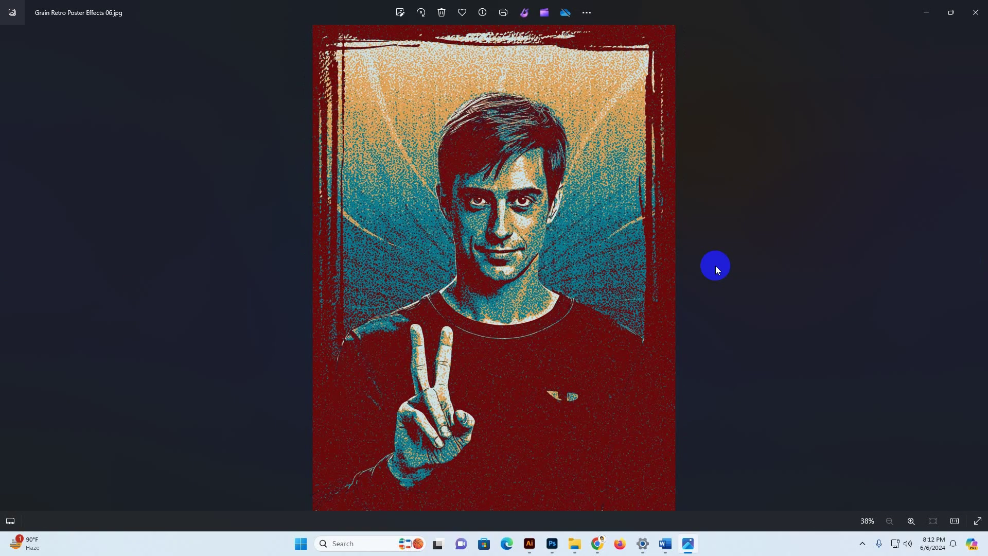
{"action": "scroll", "coordinate": [716, 266], "scroll_direction": "down", "scroll_amount": 1}
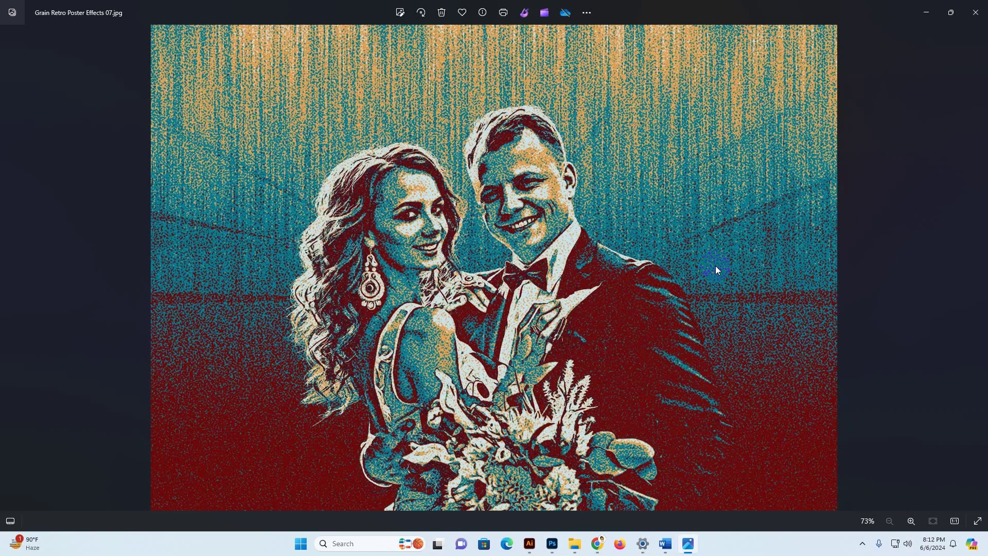
{"action": "scroll", "coordinate": [716, 266], "scroll_direction": "down", "scroll_amount": 1}
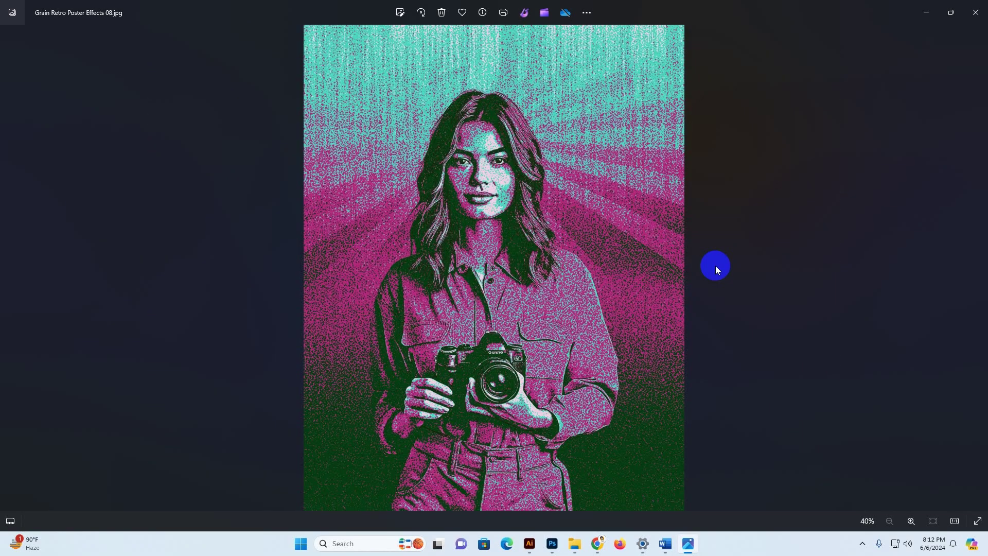
{"action": "scroll", "coordinate": [716, 266], "scroll_direction": "down", "scroll_amount": 1}
{"action": "scroll", "coordinate": [716, 266], "scroll_direction": "down", "scroll_amount": 1}
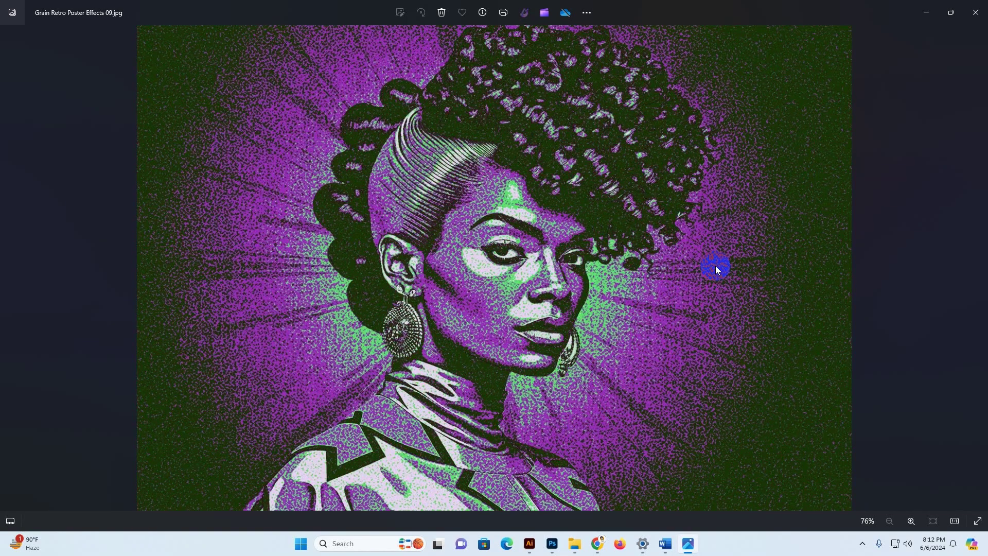
{"action": "scroll", "coordinate": [715, 265], "scroll_direction": "down", "scroll_amount": 1}
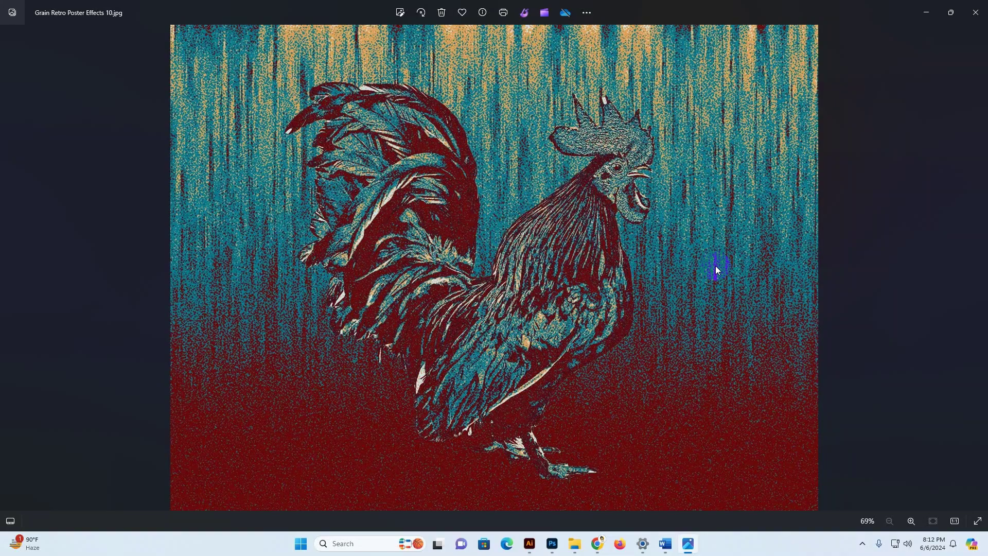
{"action": "scroll", "coordinate": [716, 269], "scroll_direction": "down", "scroll_amount": 1}
{"action": "scroll", "coordinate": [717, 269], "scroll_direction": "down", "scroll_amount": 1}
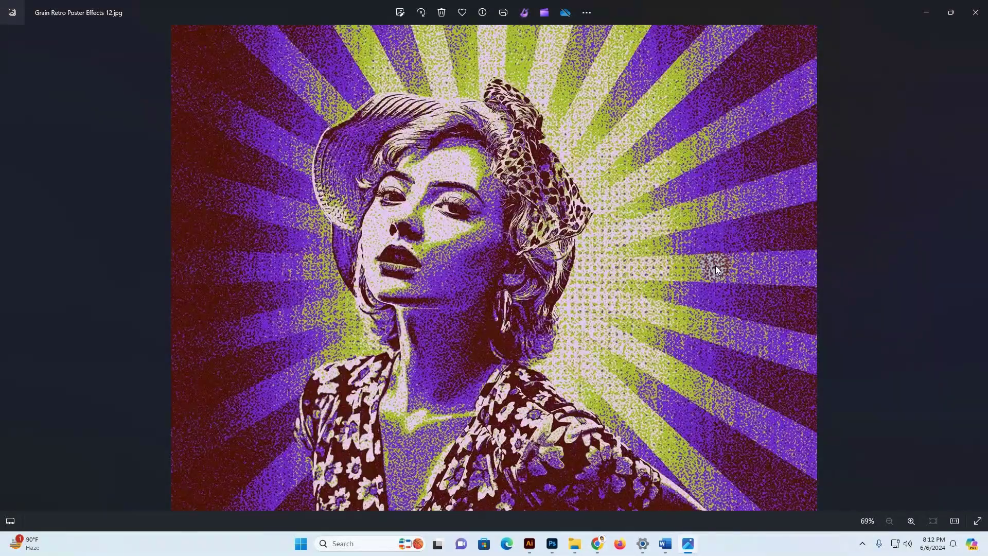
{"action": "scroll", "coordinate": [717, 270], "scroll_direction": "down", "scroll_amount": 1}
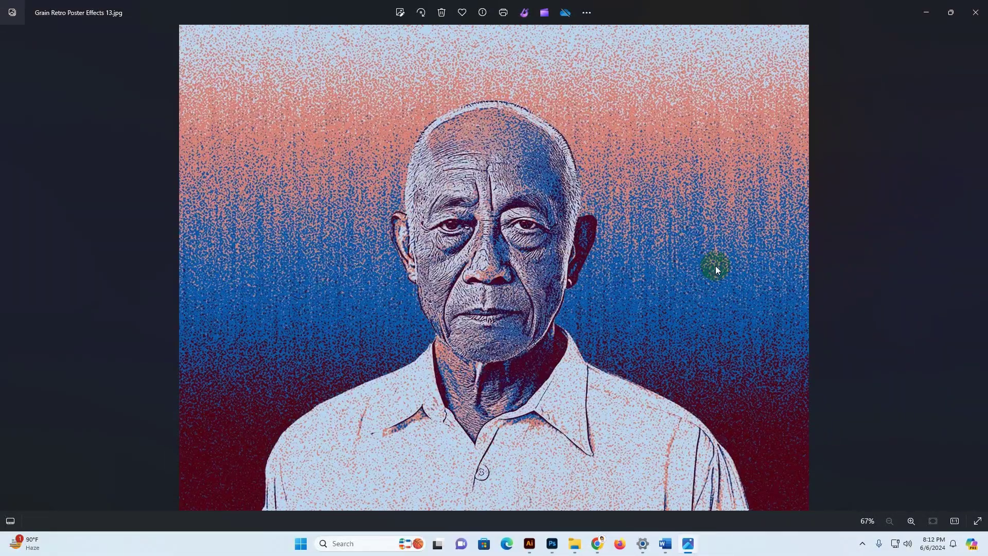
{"action": "scroll", "coordinate": [718, 270], "scroll_direction": "down", "scroll_amount": 1}
{"action": "scroll", "coordinate": [718, 270], "scroll_direction": "down", "scroll_amount": 1}
{"action": "scroll", "coordinate": [717, 270], "scroll_direction": "down", "scroll_amount": 1}
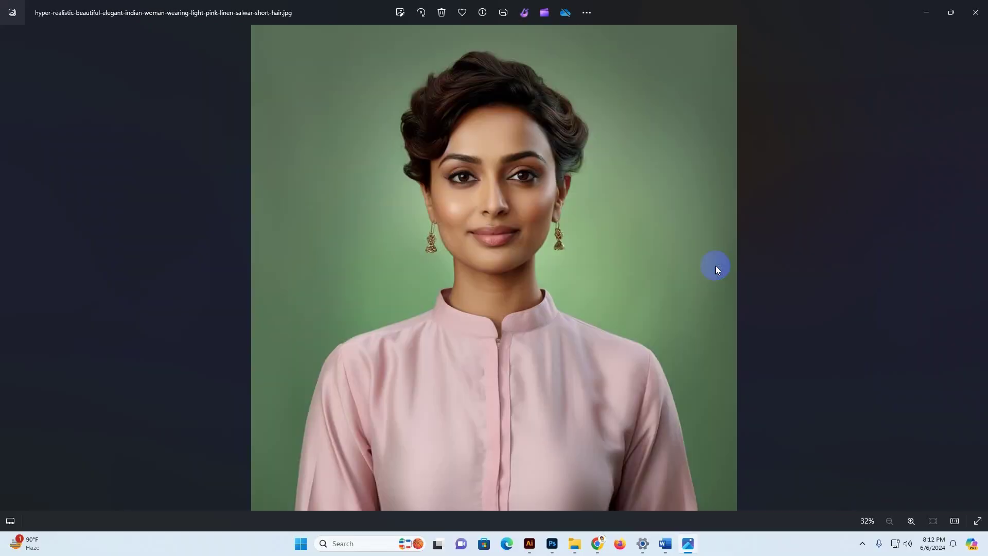
{"action": "left_click", "coordinate": [975, 12]}
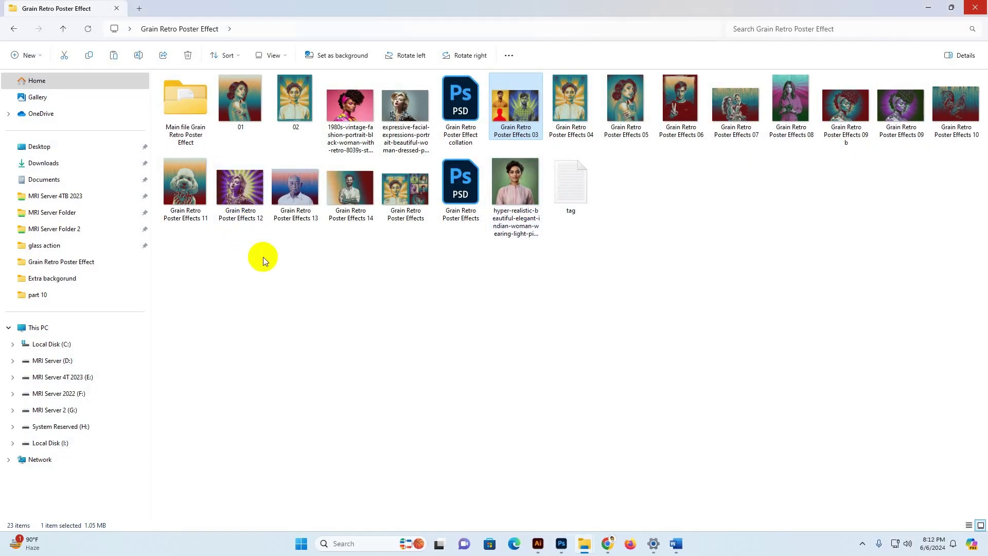
Open the Main file Grain Retro Poster Effect folder and check the Extra backgorund folder inside it
{"action": "double_click", "coordinate": [186, 121]}
{"action": "left_click", "coordinate": [200, 118]}
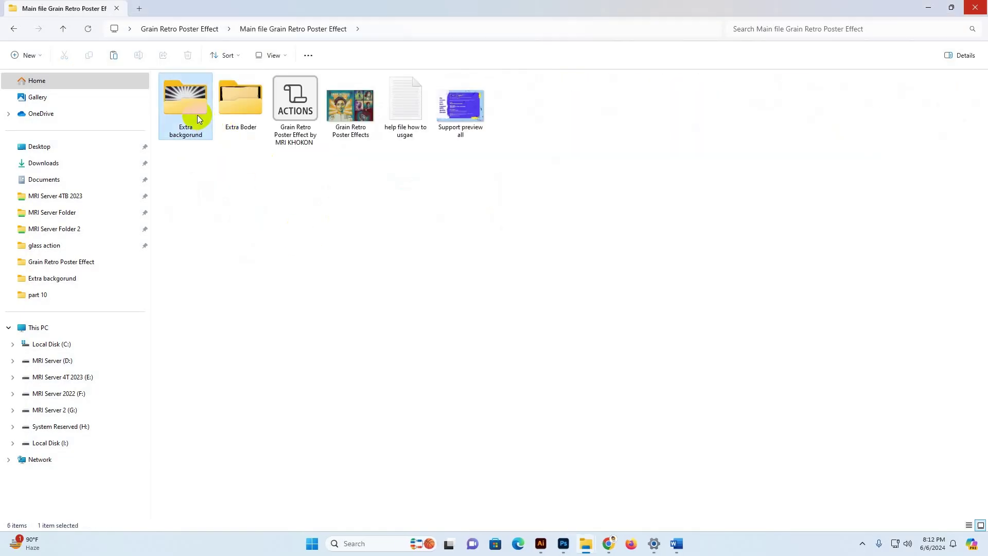
{"action": "double_click", "coordinate": [198, 117]}
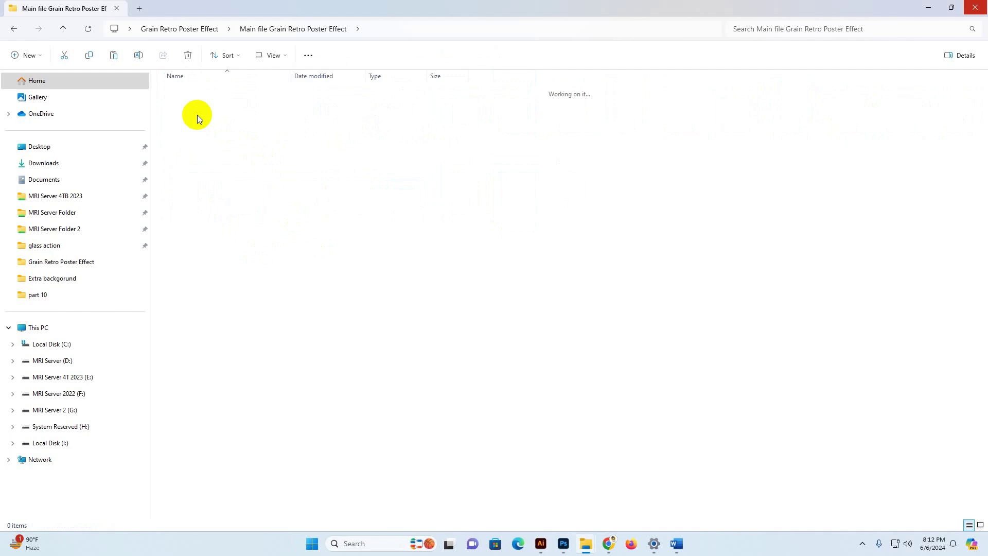
{"action": "left_click", "coordinate": [64, 27]}
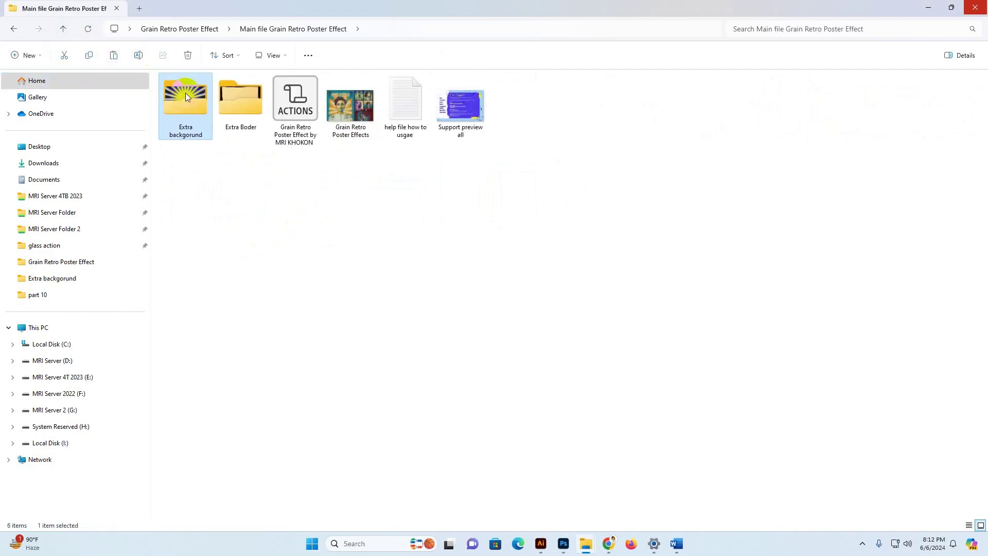
Look through the border images in the Extra Boder folder and return to the main file folder
{"action": "left_click", "coordinate": [230, 109]}
{"action": "double_click", "coordinate": [229, 110]}
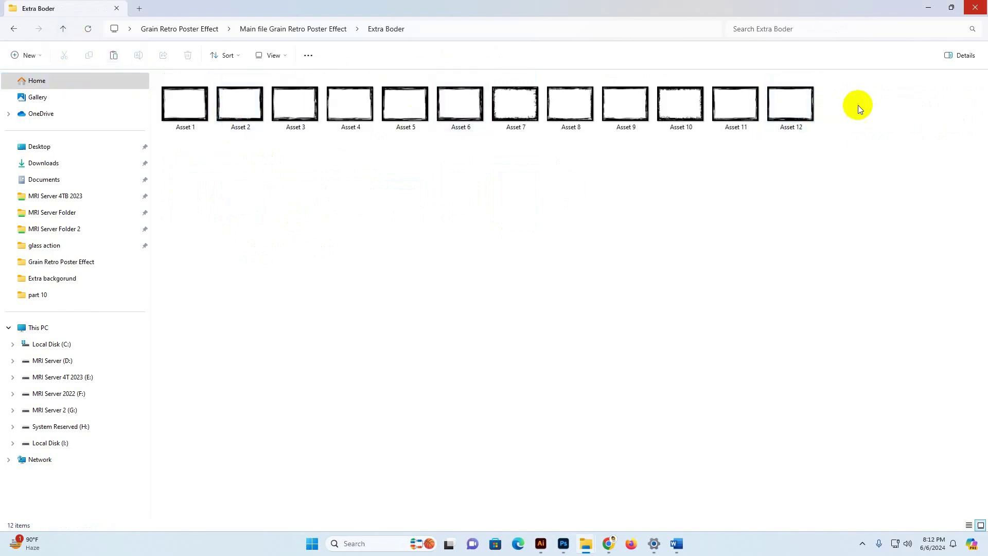
{"action": "left_click_drag", "start_coordinate": [858, 105], "coordinate": [183, 149]}
{"action": "left_click", "coordinate": [430, 304]}
{"action": "left_click", "coordinate": [62, 28]}
{"action": "left_click_drag", "start_coordinate": [241, 161], "coordinate": [190, 99]}
{"action": "left_click", "coordinate": [305, 268]}
Point out the action file and the preview image, and view the Support preview all image
{"action": "left_click", "coordinate": [291, 110]}
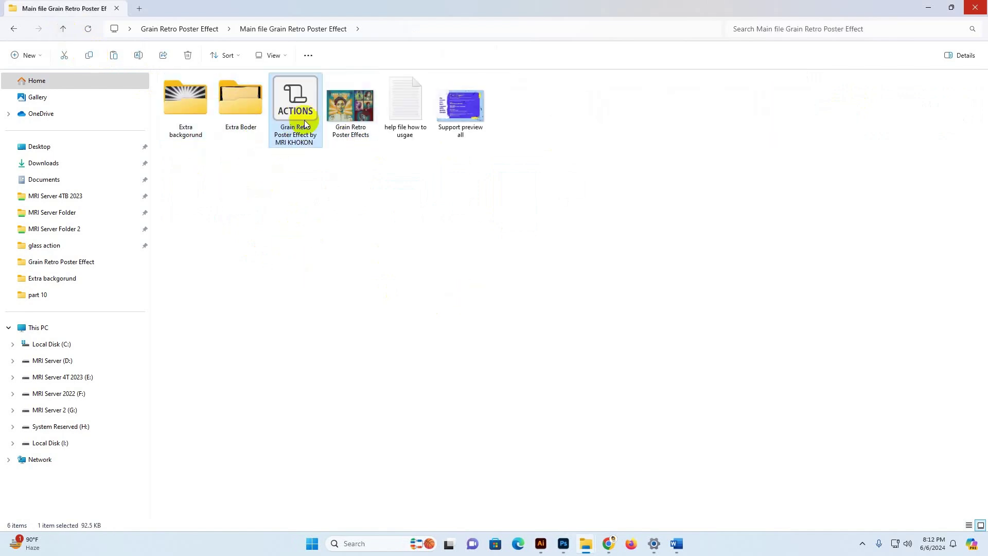
{"action": "left_click", "coordinate": [357, 125]}
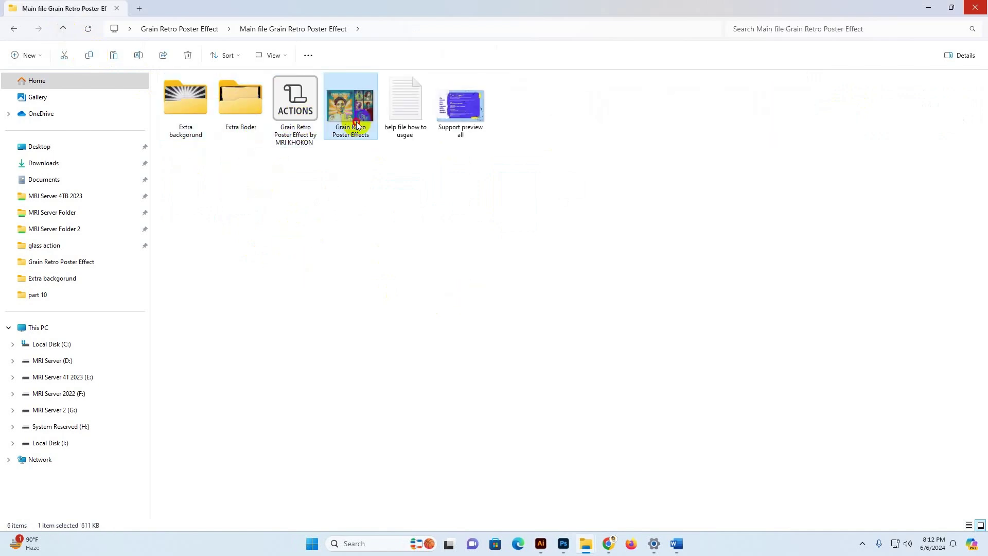
{"action": "double_click", "coordinate": [464, 113]}
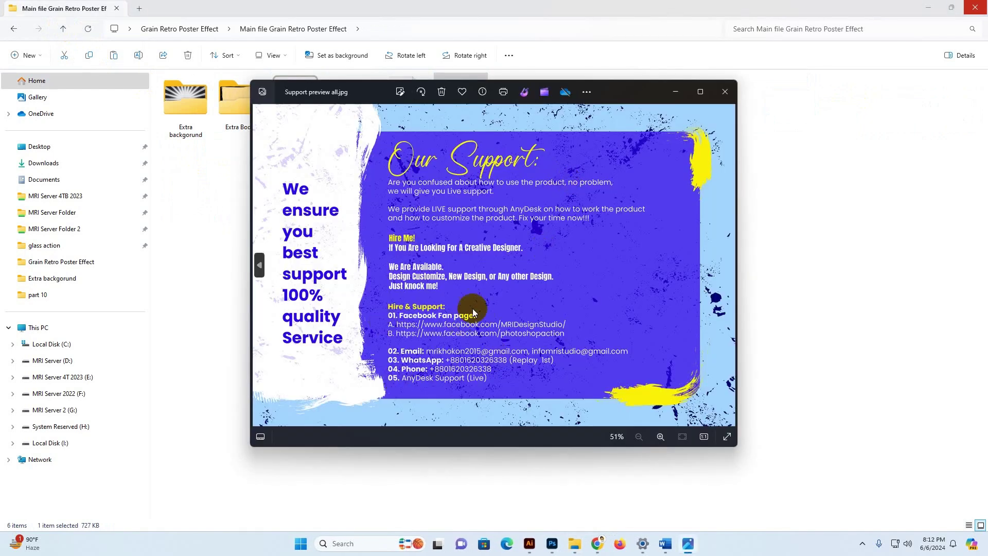
{"action": "left_click", "coordinate": [725, 91]}
Read through the help file how to usgae text file and close it
{"action": "double_click", "coordinate": [415, 99]}
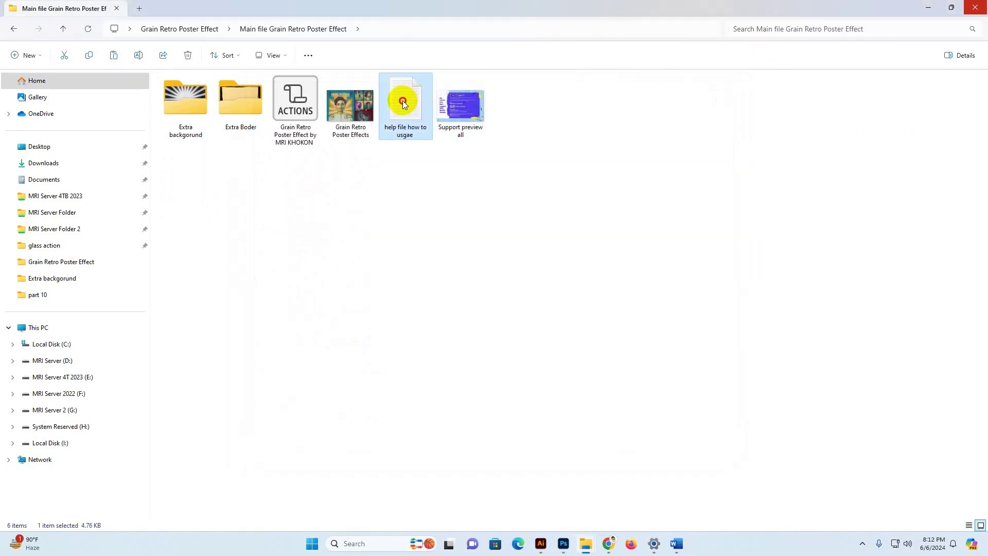
{"action": "scroll", "coordinate": [516, 292], "scroll_direction": "down", "scroll_amount": 6}
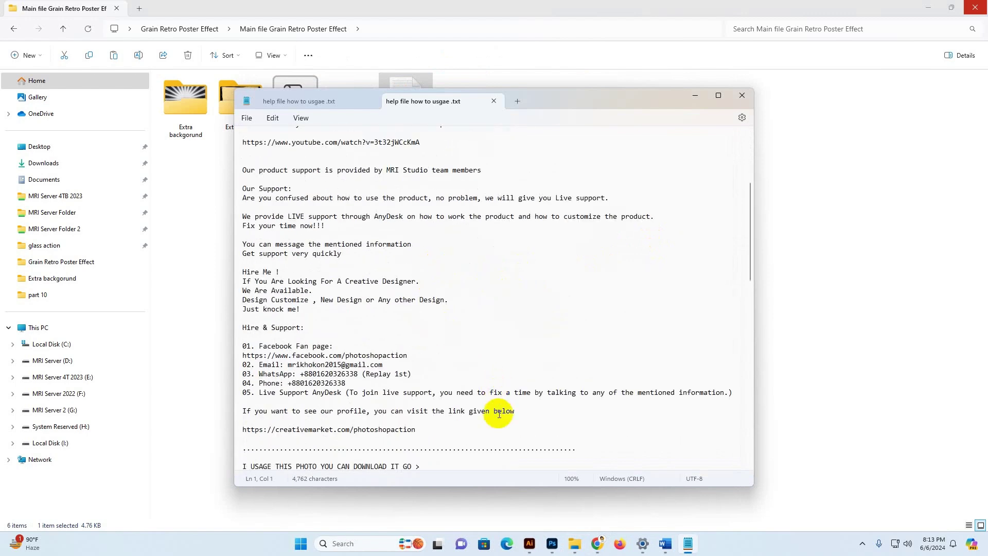
{"action": "scroll", "coordinate": [443, 303], "scroll_direction": "up", "scroll_amount": 4}
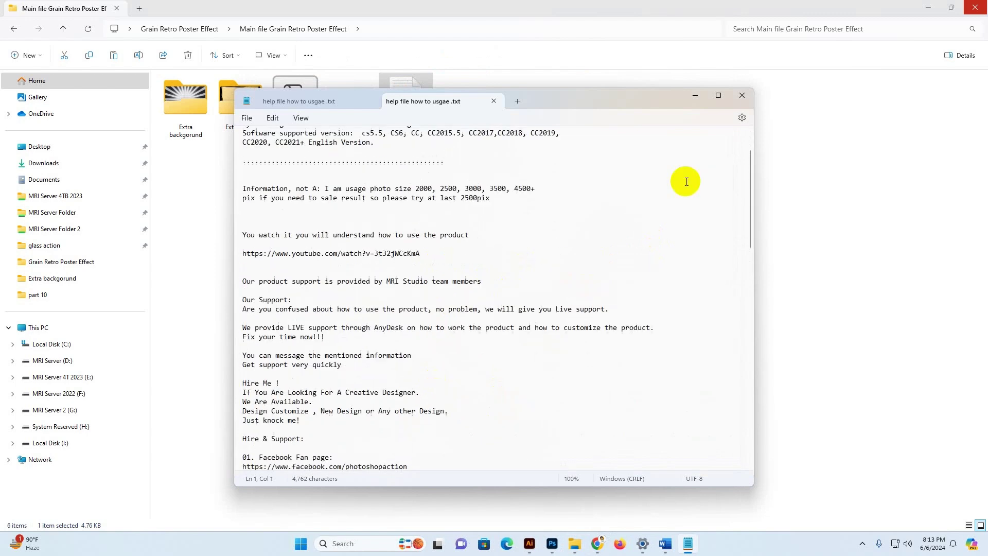
{"action": "left_click", "coordinate": [494, 101]}
{"action": "left_click", "coordinate": [742, 95]}
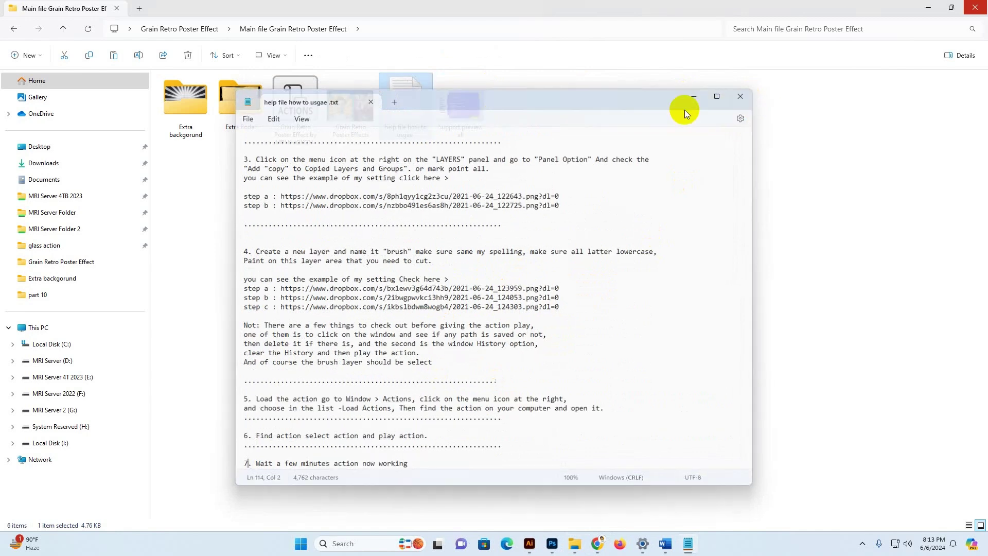
Mark the Grain Retro Poster Effect action file, switch to Photoshop and bring up the Actions panel
{"action": "left_click", "coordinate": [304, 128]}
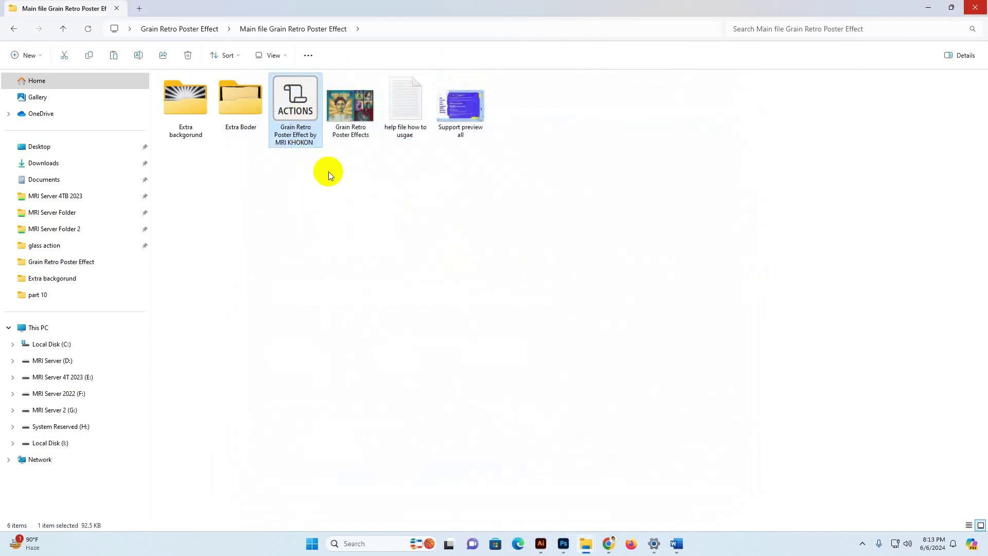
{"action": "left_click", "coordinate": [565, 544]}
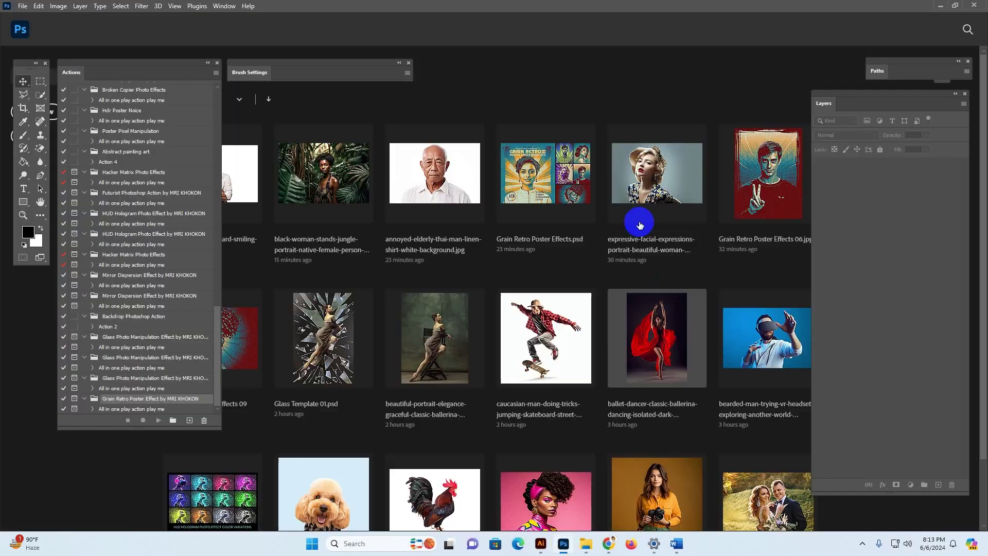
{"action": "left_click", "coordinate": [222, 7]}
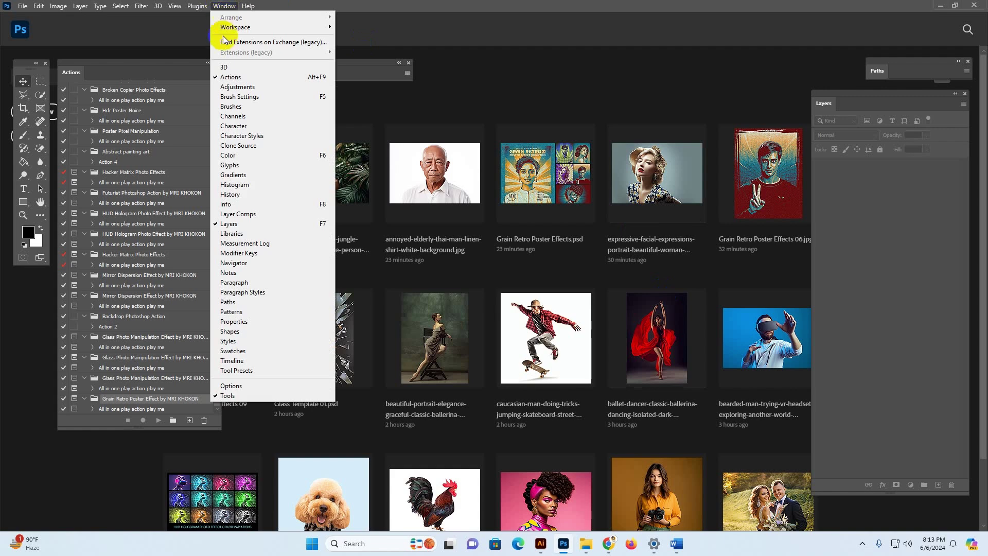
{"action": "left_click", "coordinate": [231, 77]}
{"action": "left_click", "coordinate": [224, 6]}
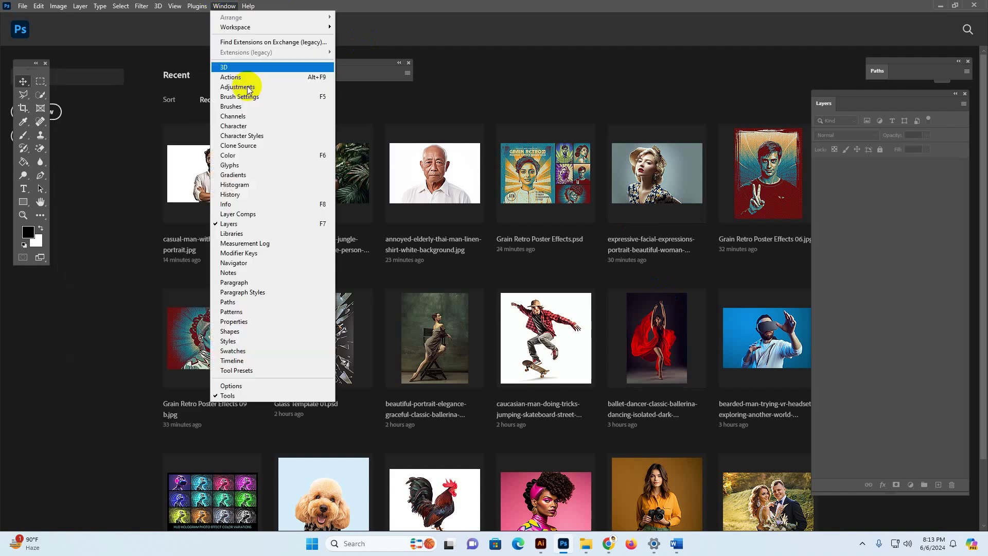
{"action": "left_click", "coordinate": [242, 78]}
Tidy the floating panels by repositioning Actions, closing Paths and moving Brush Settings away from Actions
{"action": "mouse_move", "coordinate": [128, 65]}
{"action": "left_mouse_down"}
{"action": "mouse_move", "coordinate": [909, 82]}
{"action": "mouse_move", "coordinate": [479, 106]}
{"action": "mouse_move", "coordinate": [115, 78]}
{"action": "left_mouse_up"}
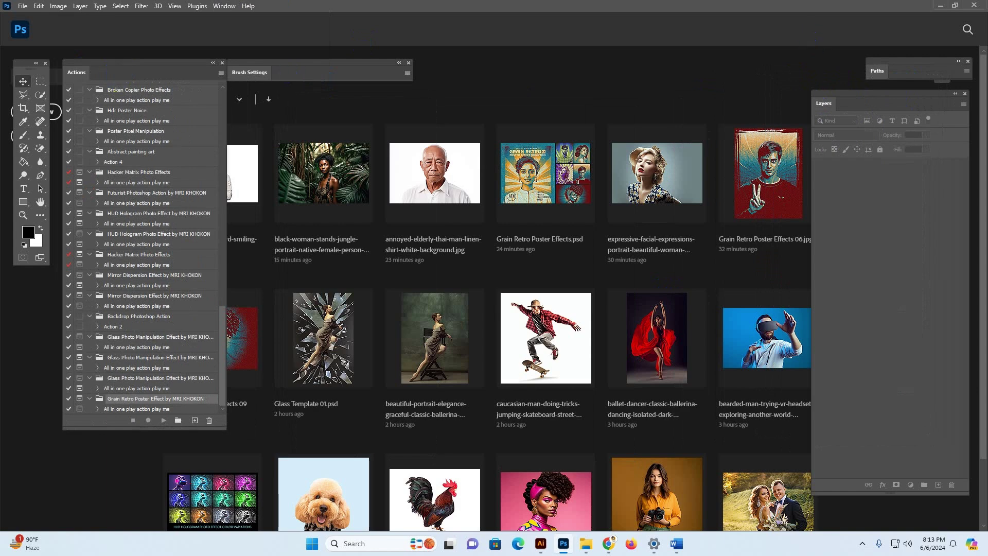
{"action": "left_click", "coordinate": [969, 61]}
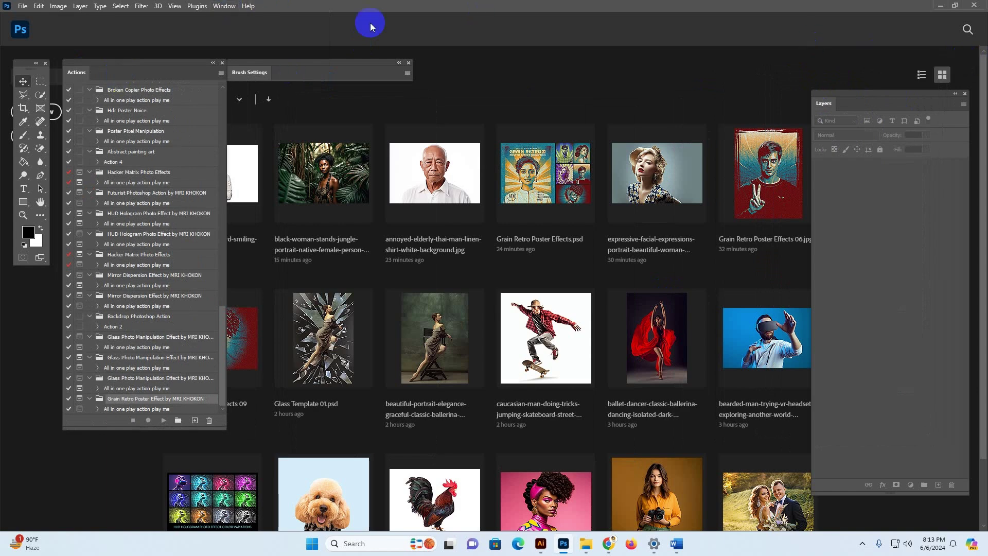
{"action": "left_click_drag", "start_coordinate": [291, 72], "coordinate": [380, 64]}
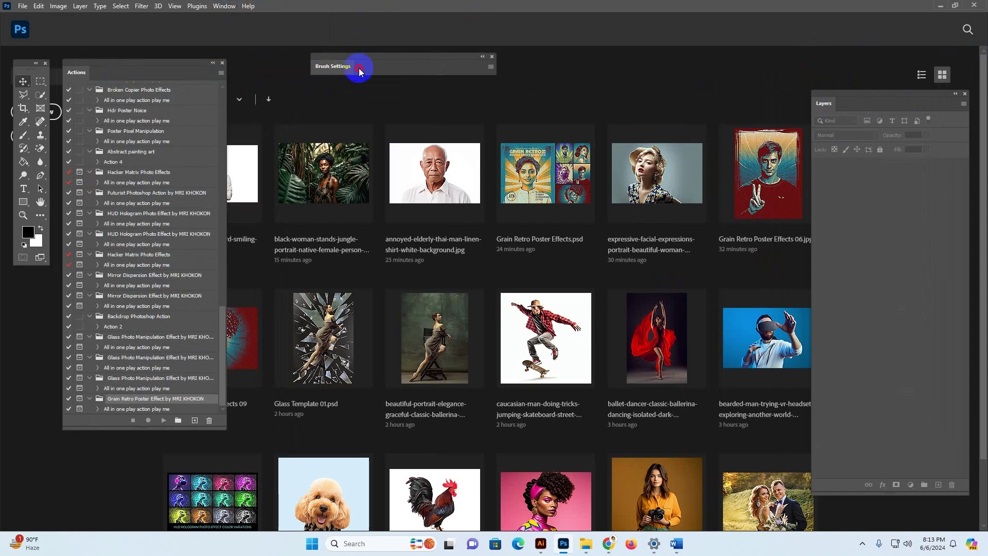
Load the Grain Retro Poster Effect action file from the Main file Grain Retro Poster Effect folder and select its All in one play action
{"action": "left_click", "coordinate": [221, 73]}
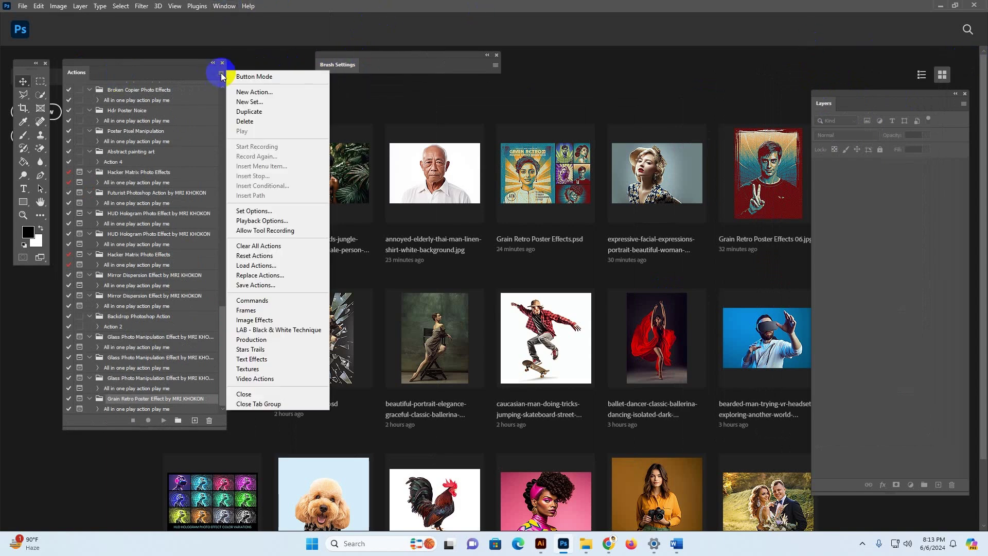
{"action": "left_click", "coordinate": [256, 266]}
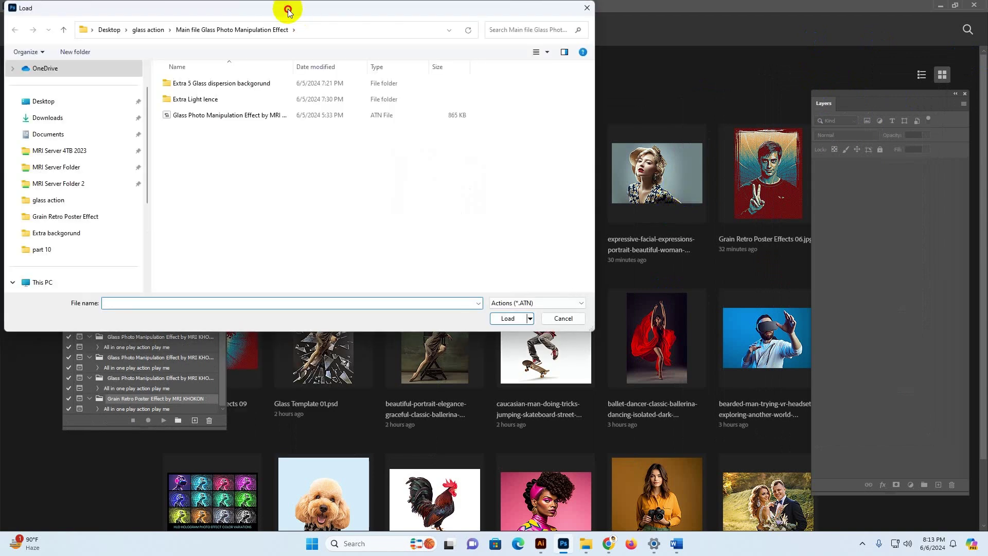
{"action": "left_click_drag", "start_coordinate": [288, 10], "coordinate": [369, 39]}
{"action": "left_click", "coordinate": [135, 246]}
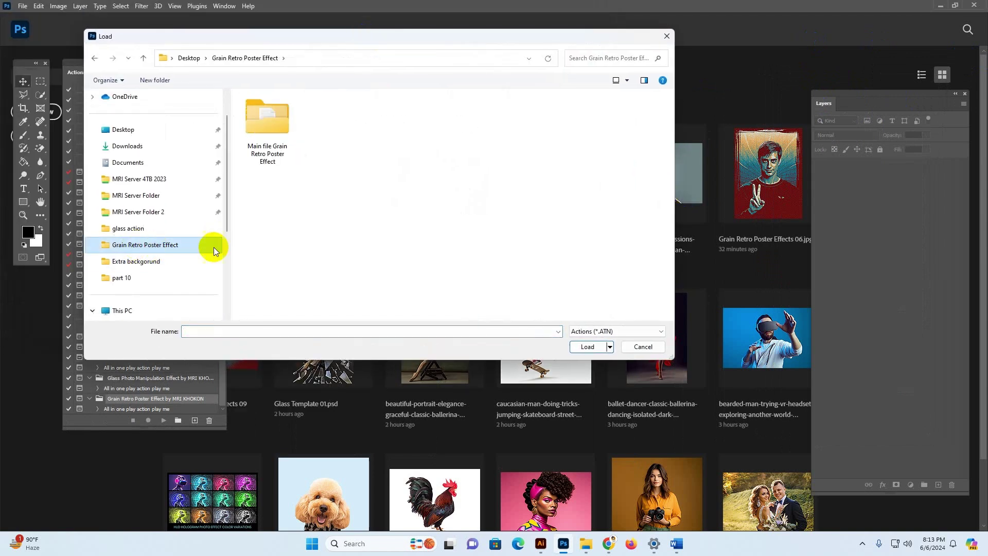
{"action": "left_click", "coordinate": [285, 124]}
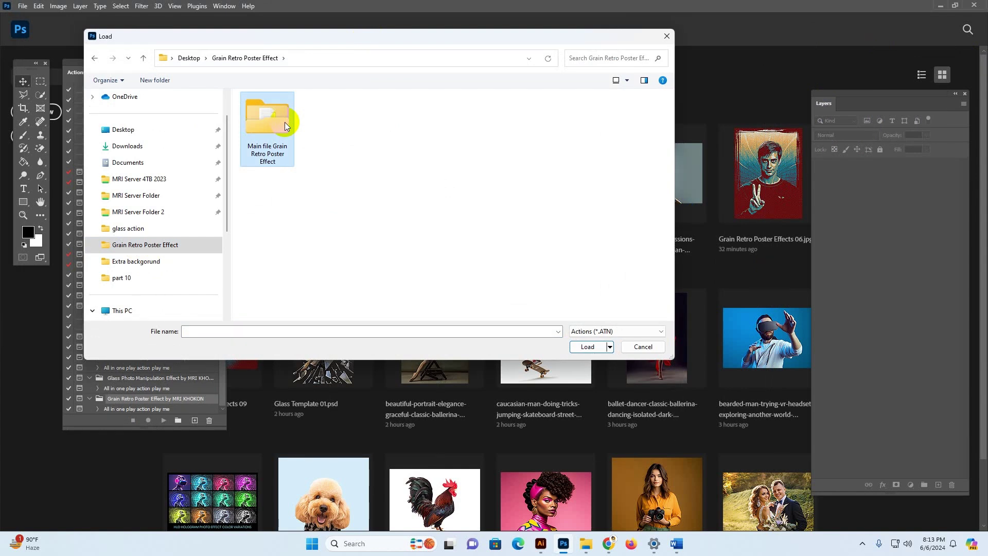
{"action": "double_click", "coordinate": [286, 122]}
{"action": "left_click", "coordinate": [267, 148]}
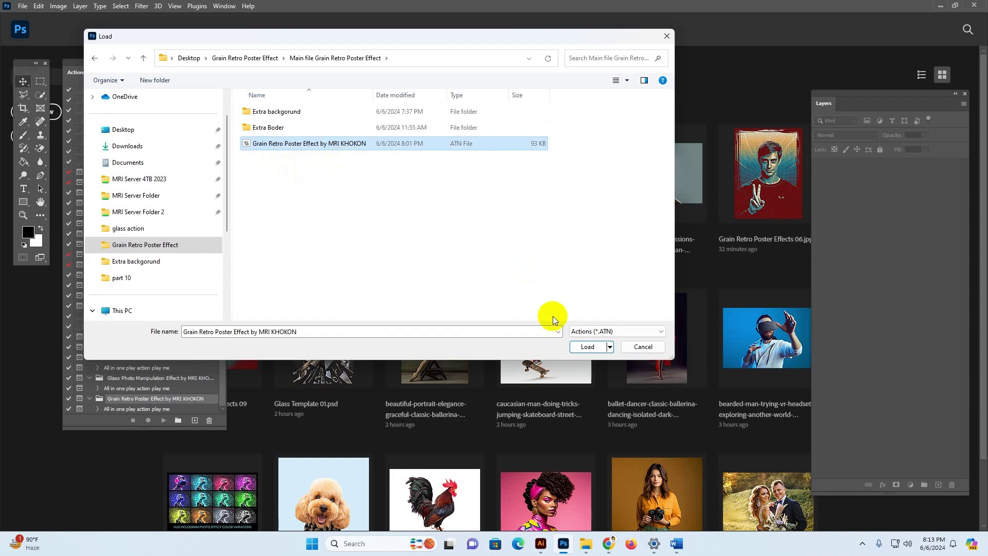
{"action": "left_click", "coordinate": [587, 347]}
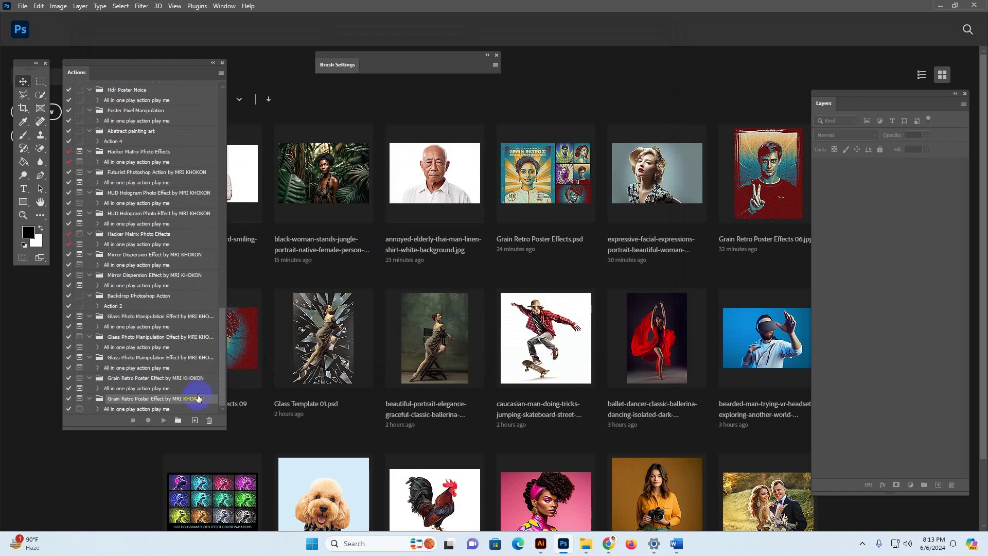
{"action": "left_click", "coordinate": [162, 410]}
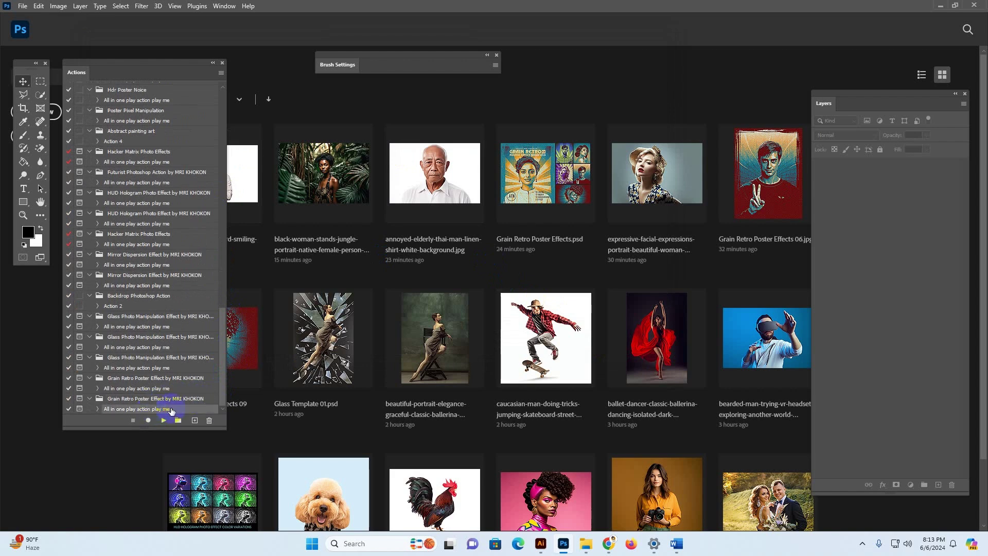
Browse the Extra Boder folder, go back to Grain Retro Poster Effect and open the hyper-realistic portrait of the Indian woman in Photoshop
{"action": "mouse_move", "coordinate": [586, 544]}
{"action": "left_click", "coordinate": [675, 511]}
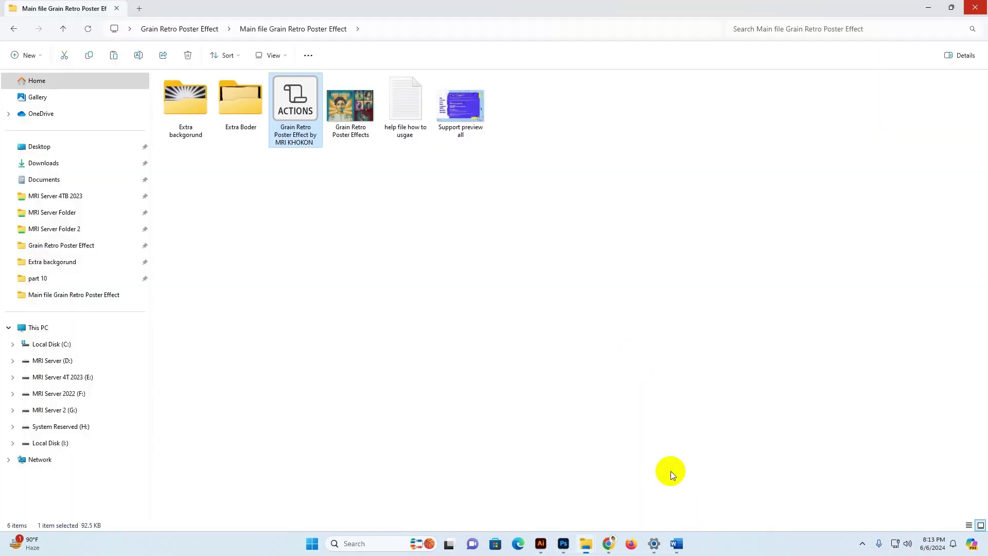
{"action": "key", "text": "Left"}
{"action": "key", "text": "Return"}
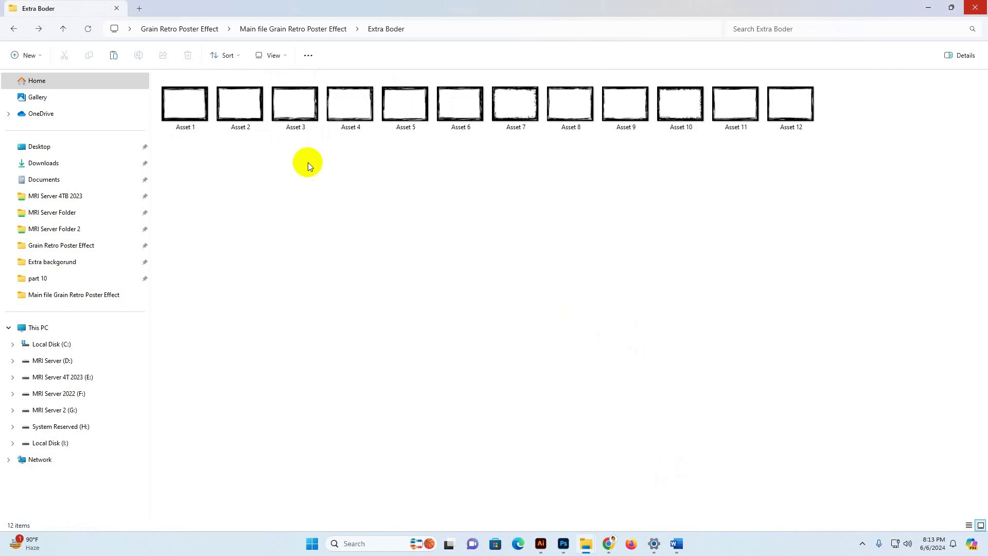
{"action": "left_click", "coordinate": [214, 29]}
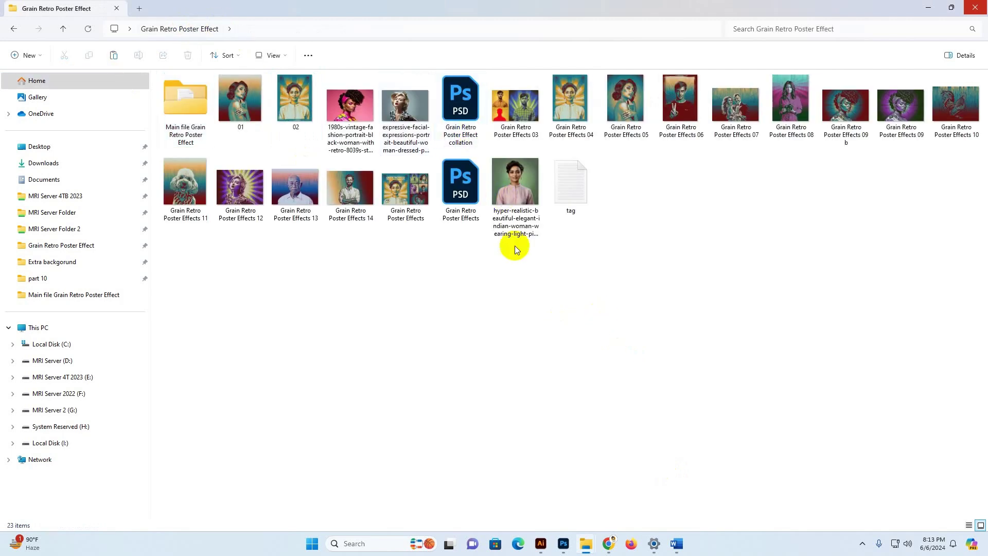
{"action": "left_click_drag", "start_coordinate": [526, 191], "coordinate": [670, 157]}
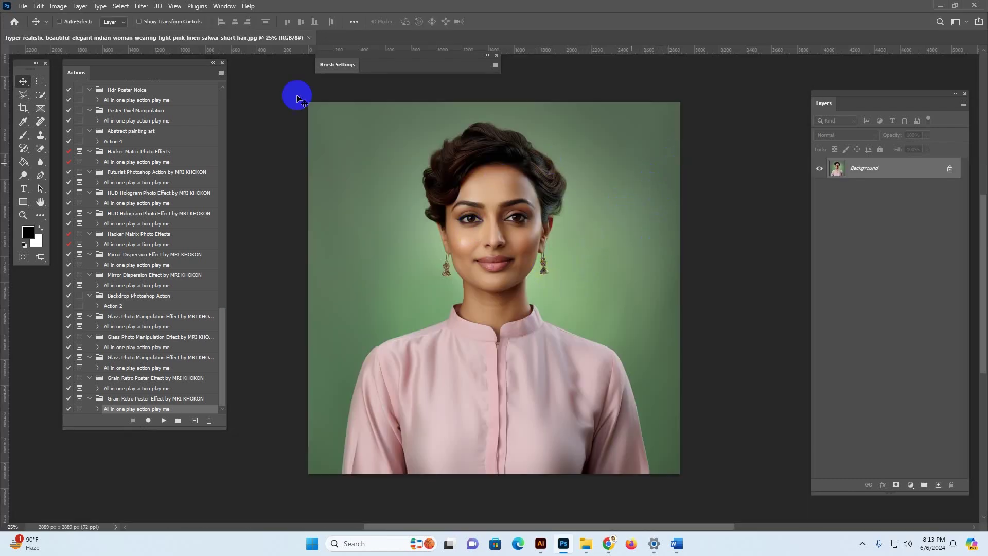
Extend the canvas upward with the Crop tool to about 2889 x 3161 px, adding a white strip above the woman's head
{"action": "left_click", "coordinate": [23, 109]}
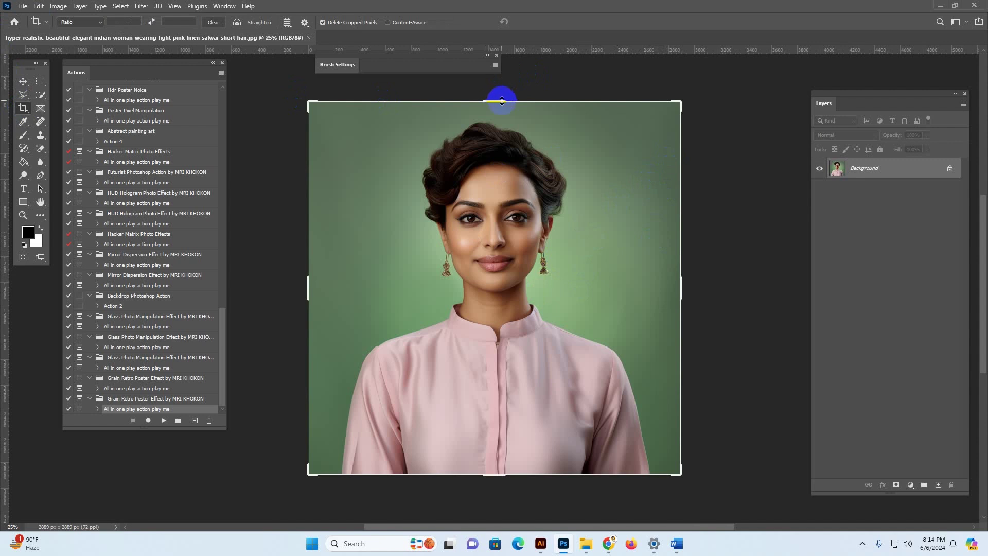
{"action": "left_click_drag", "start_coordinate": [503, 104], "coordinate": [503, 84]}
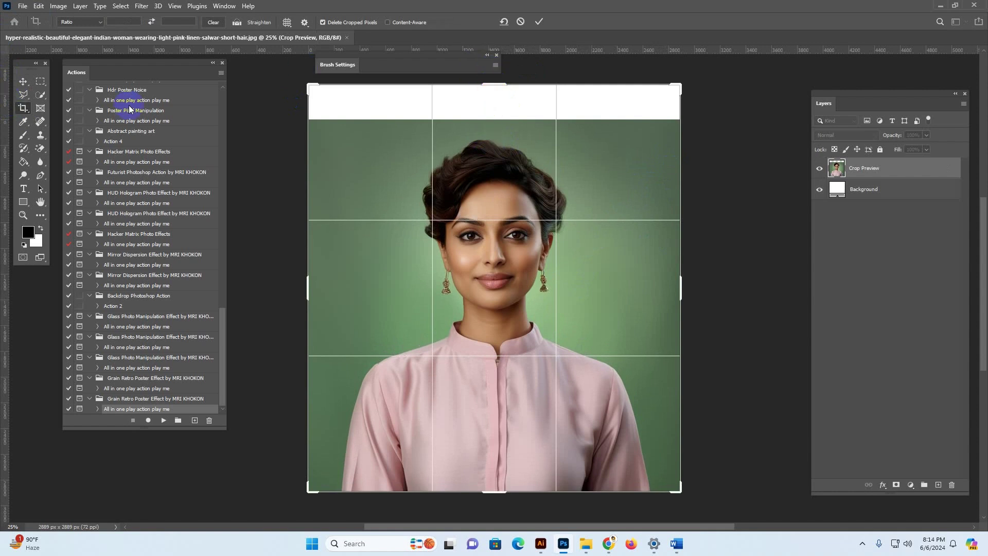
{"action": "left_click", "coordinate": [20, 82]}
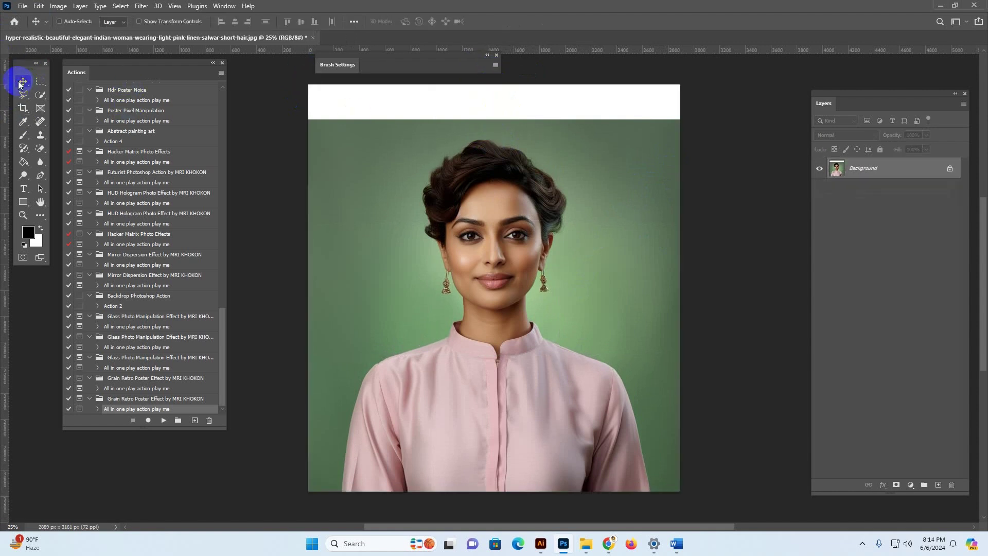
{"action": "left_click_drag", "start_coordinate": [23, 106], "coordinate": [59, 109]}
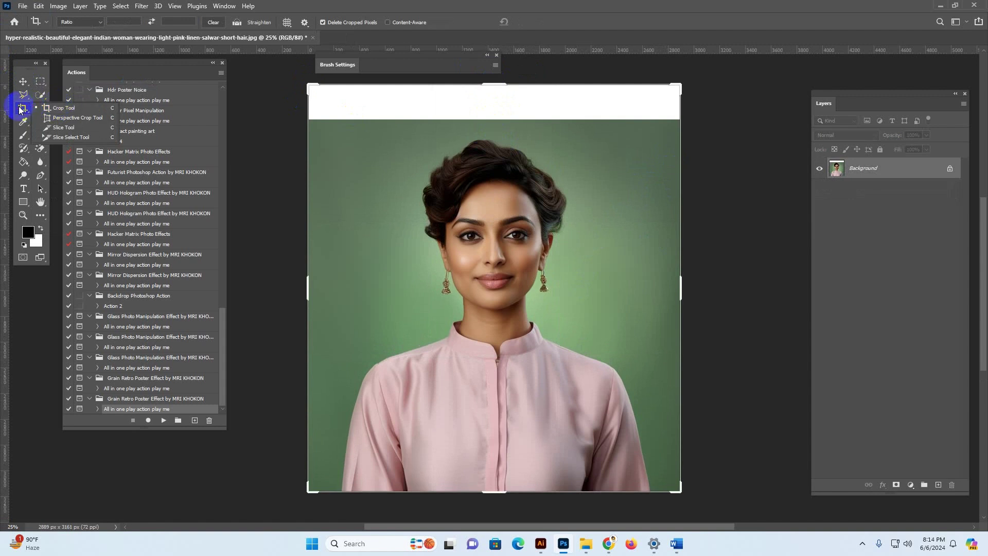
{"action": "left_click", "coordinate": [23, 81]}
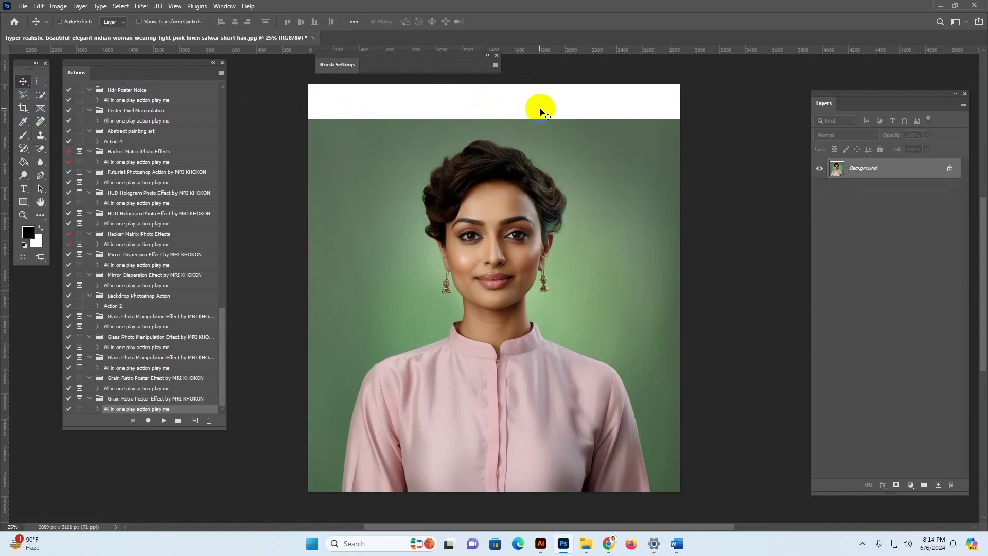
Check the photo's color mode options and reposition the Layers and Actions panels slightly
{"action": "left_click_drag", "start_coordinate": [864, 109], "coordinate": [844, 89]}
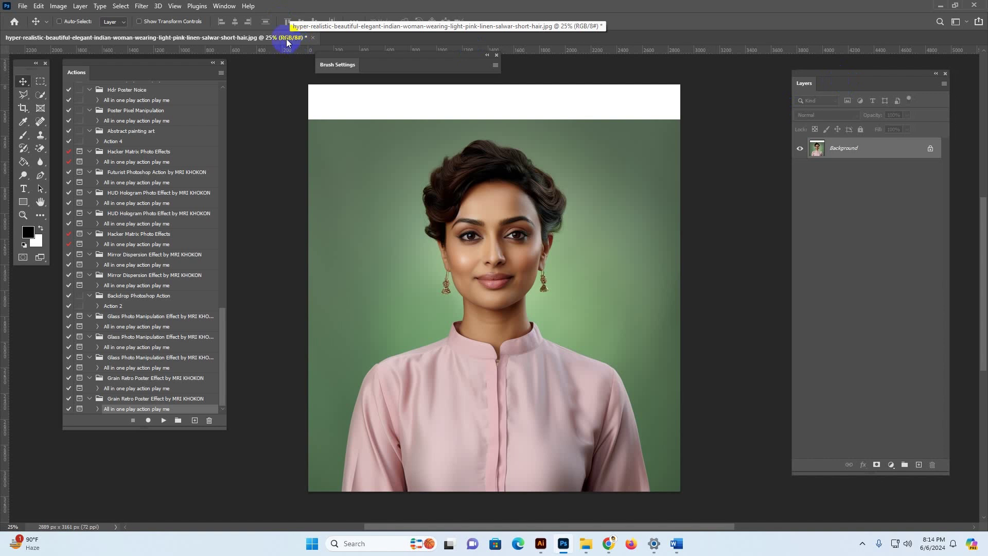
{"action": "left_click", "coordinate": [58, 6]}
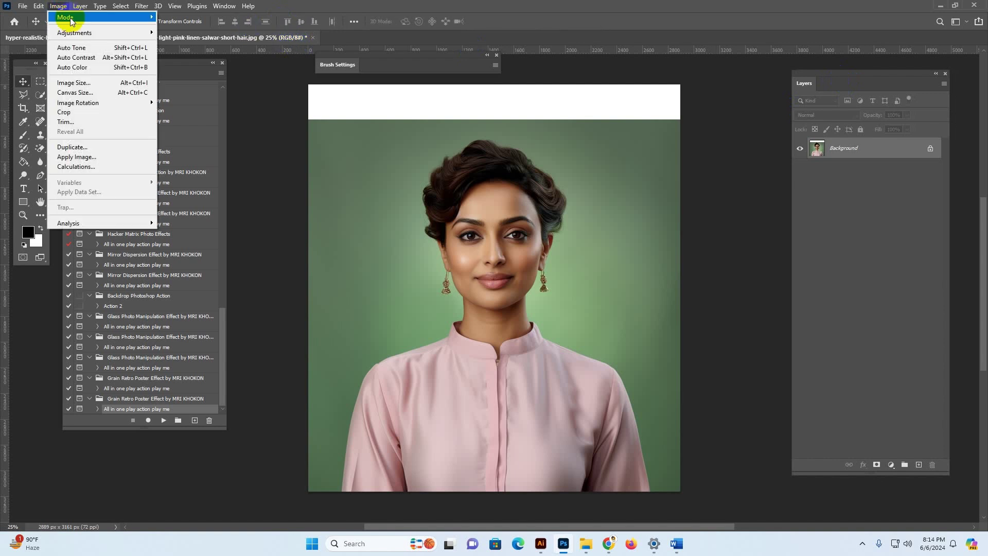
{"action": "mouse_move", "coordinate": [117, 24]}
{"action": "left_click", "coordinate": [185, 61]}
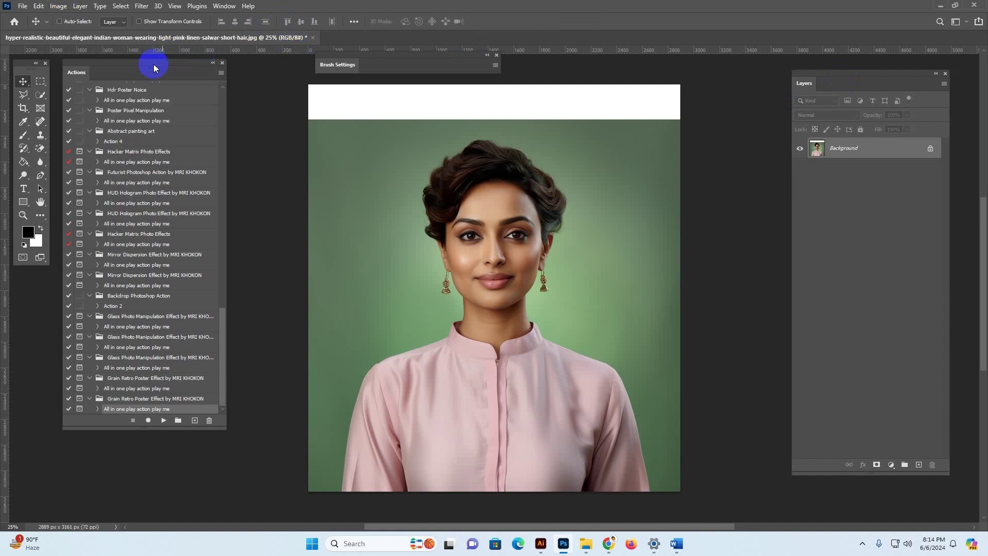
{"action": "left_click_drag", "start_coordinate": [159, 62], "coordinate": [159, 72]}
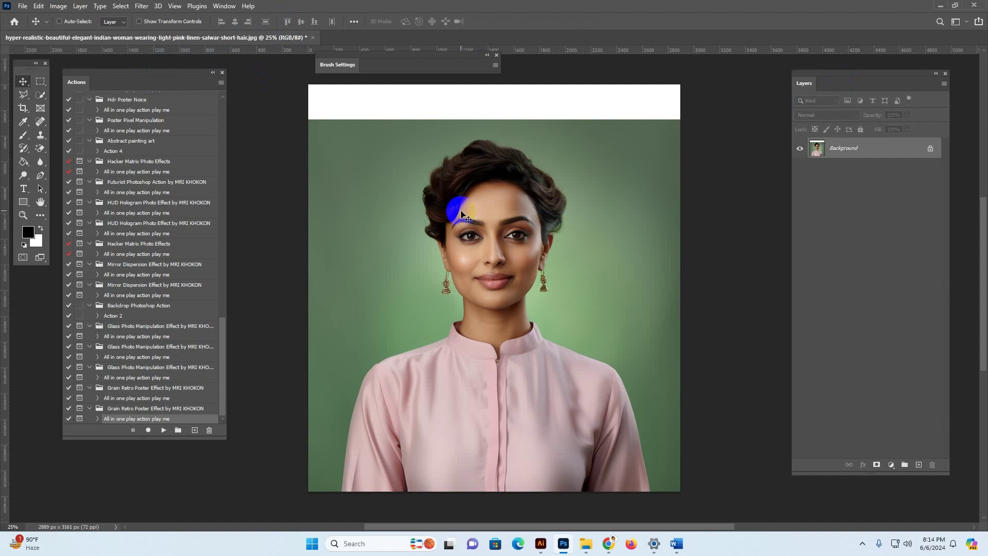
Resize the image to a height of 3000 pixels with proportions linked, and move the Layers panel slightly
{"action": "left_click", "coordinate": [57, 7]}
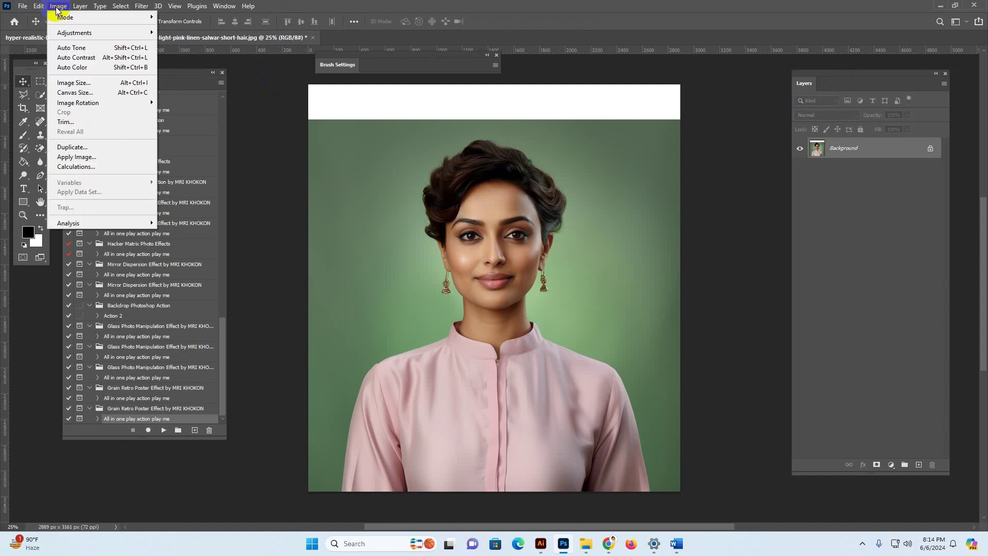
{"action": "left_click", "coordinate": [74, 84]}
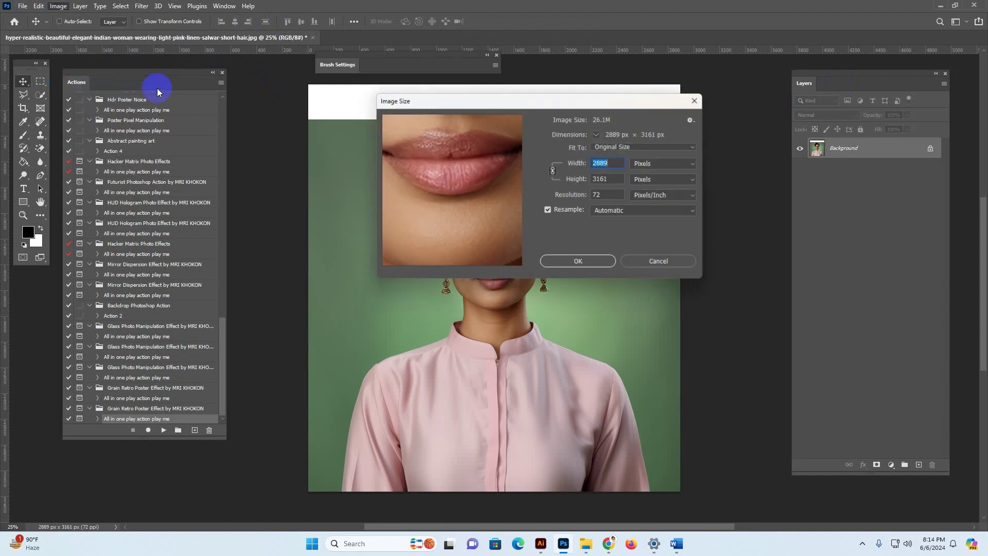
{"action": "left_click_drag", "start_coordinate": [600, 98], "coordinate": [779, 98]}
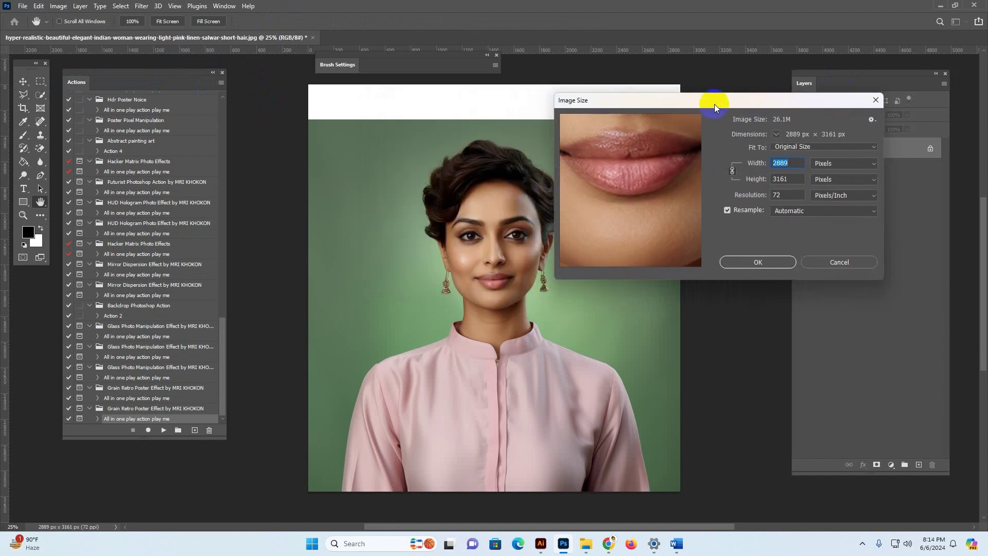
{"action": "left_click_drag", "start_coordinate": [710, 99], "coordinate": [730, 95]}
{"action": "left_click", "coordinate": [776, 179]}
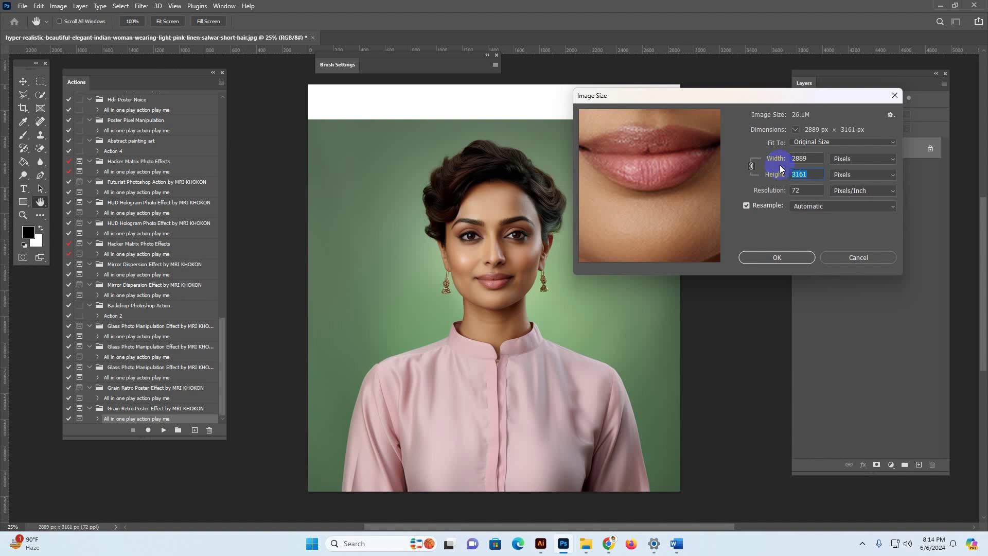
{"action": "type", "text": "3000"}
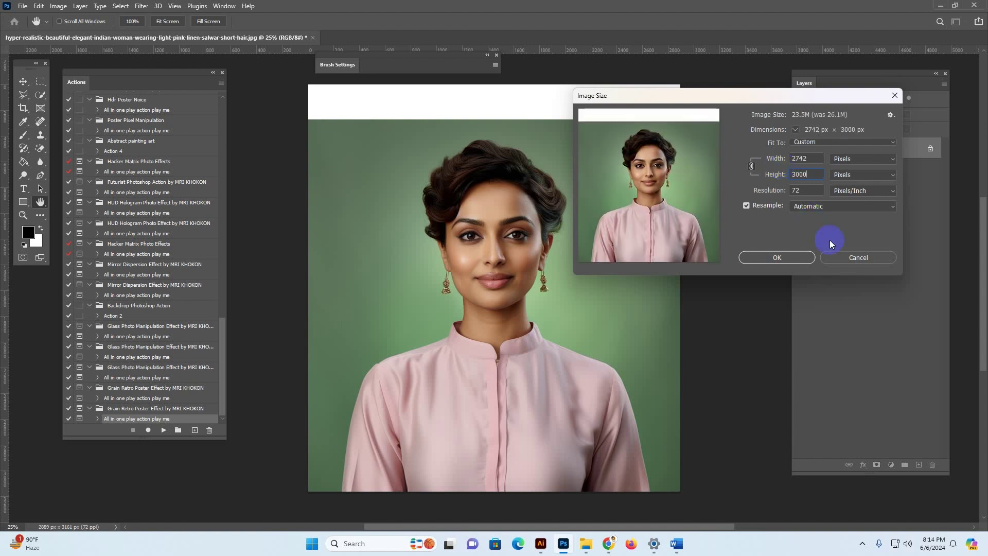
{"action": "left_click", "coordinate": [767, 257]}
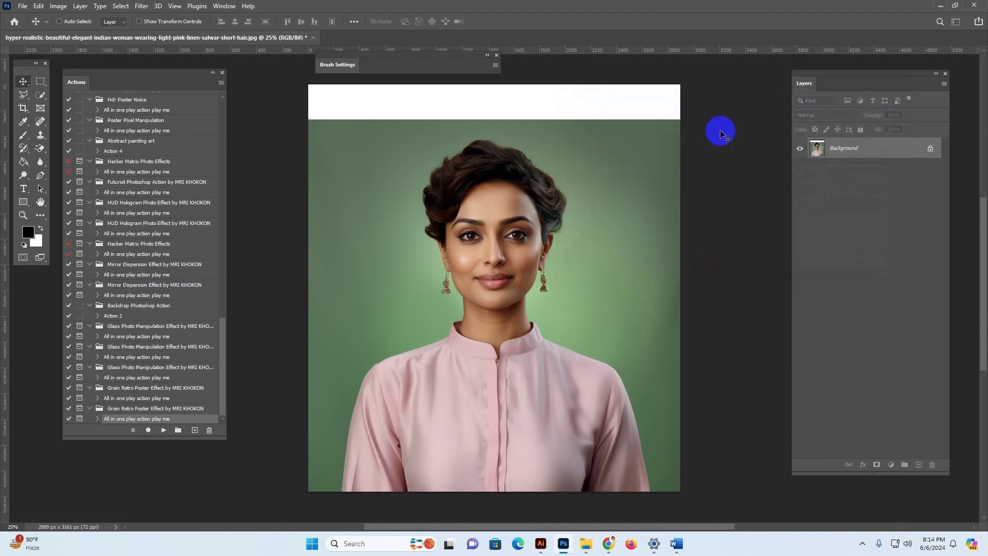
{"action": "left_click_drag", "start_coordinate": [853, 85], "coordinate": [845, 75]}
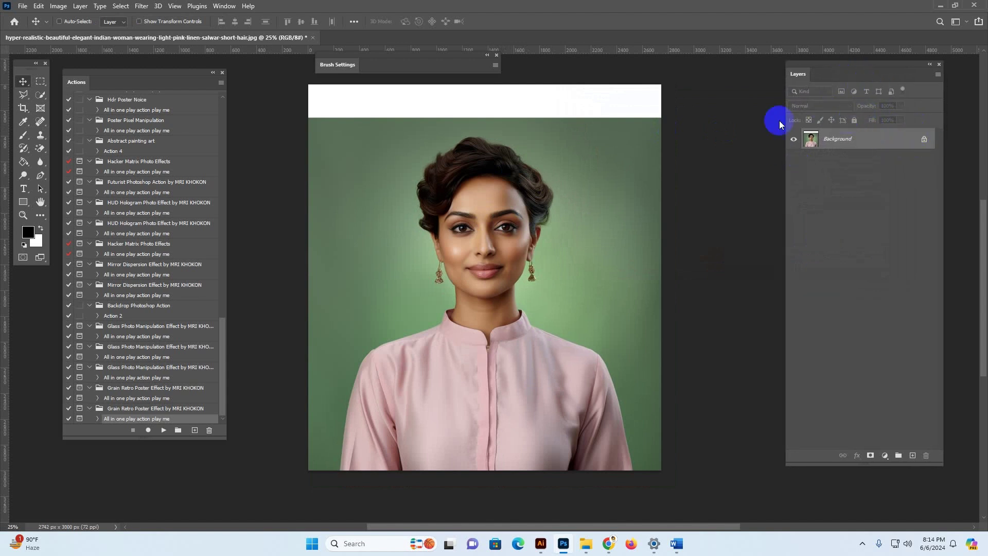
Convert the Background into a regular layer and flatten the image back into a Background
{"action": "double_click", "coordinate": [882, 144]}
{"action": "key", "text": "Return"}
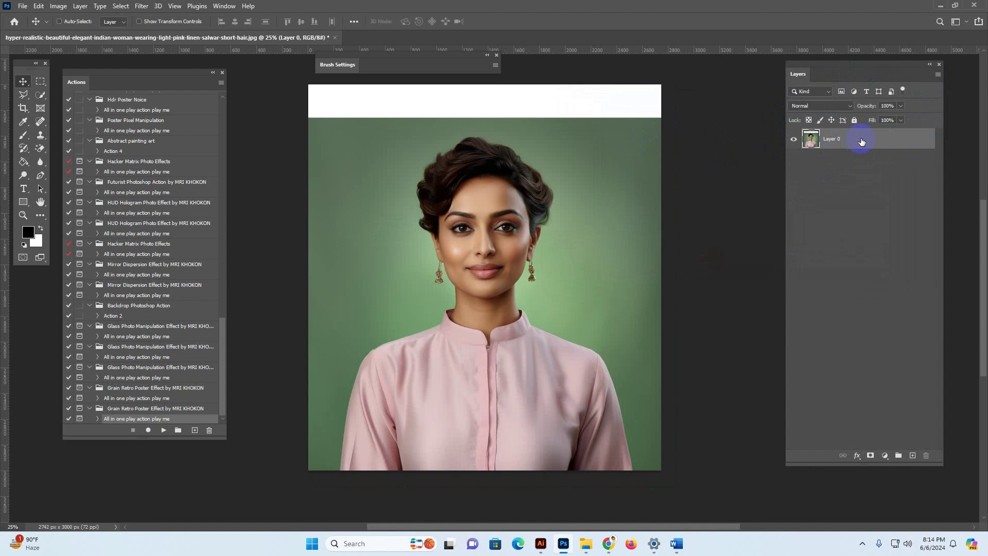
{"action": "right_click", "coordinate": [862, 141]}
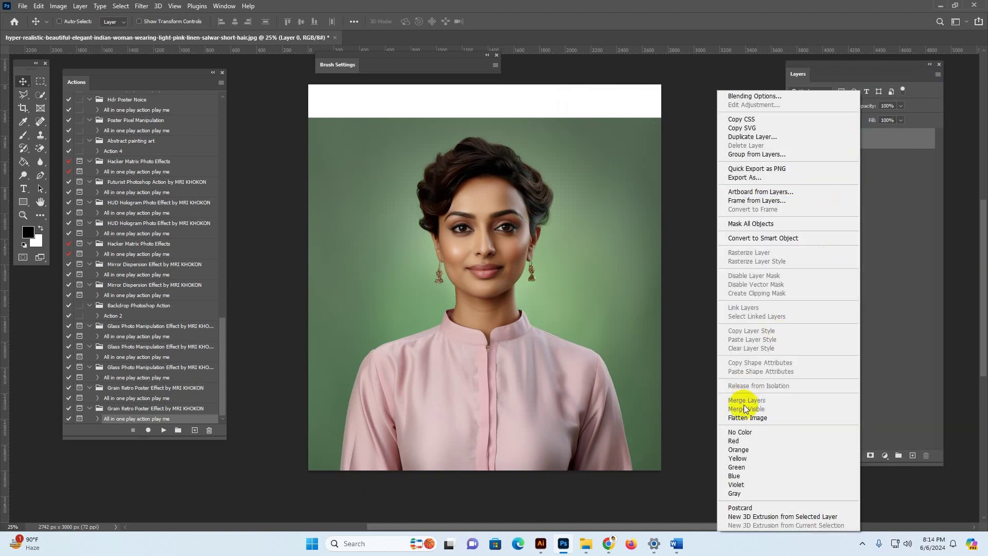
{"action": "left_click", "coordinate": [747, 421]}
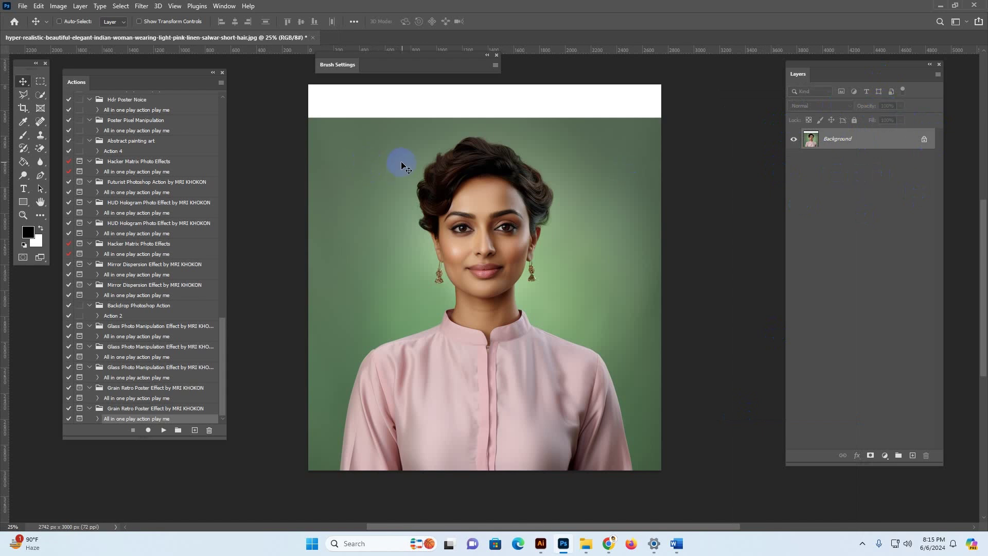
Select the woman automatically using the Select Subject option of the Quick Selection tool
{"action": "left_click", "coordinate": [40, 95]}
{"action": "left_click", "coordinate": [78, 103]}
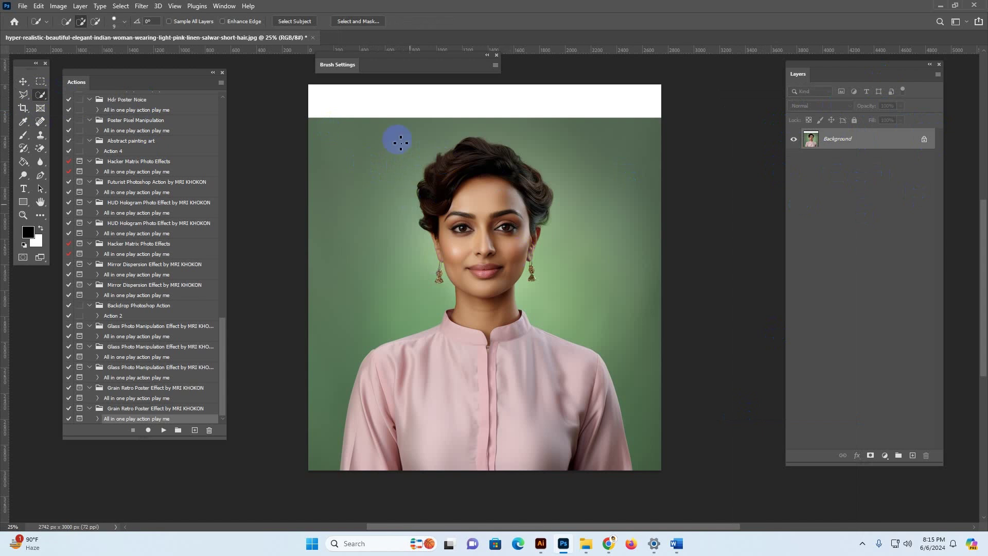
{"action": "left_click_drag", "start_coordinate": [40, 96], "coordinate": [81, 107]}
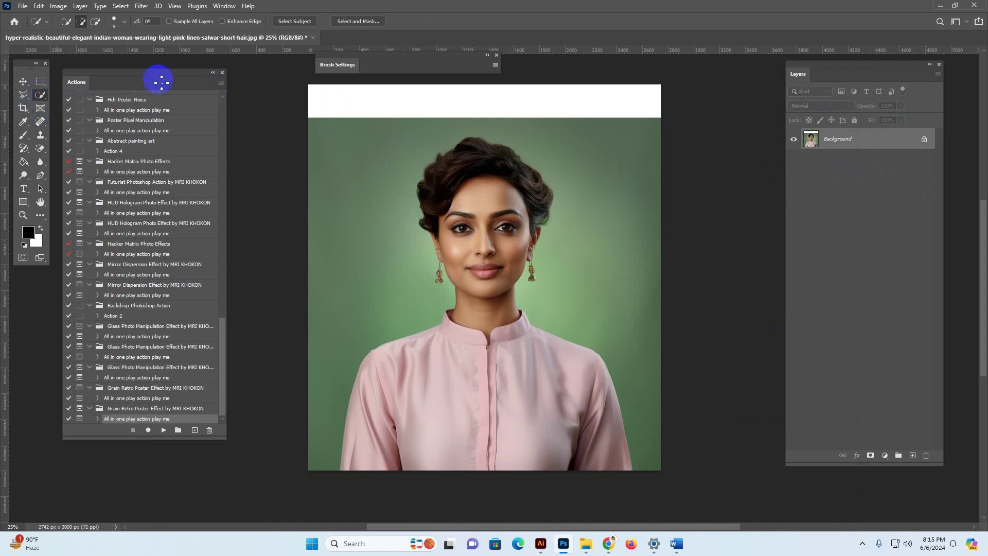
{"action": "left_click", "coordinate": [299, 21]}
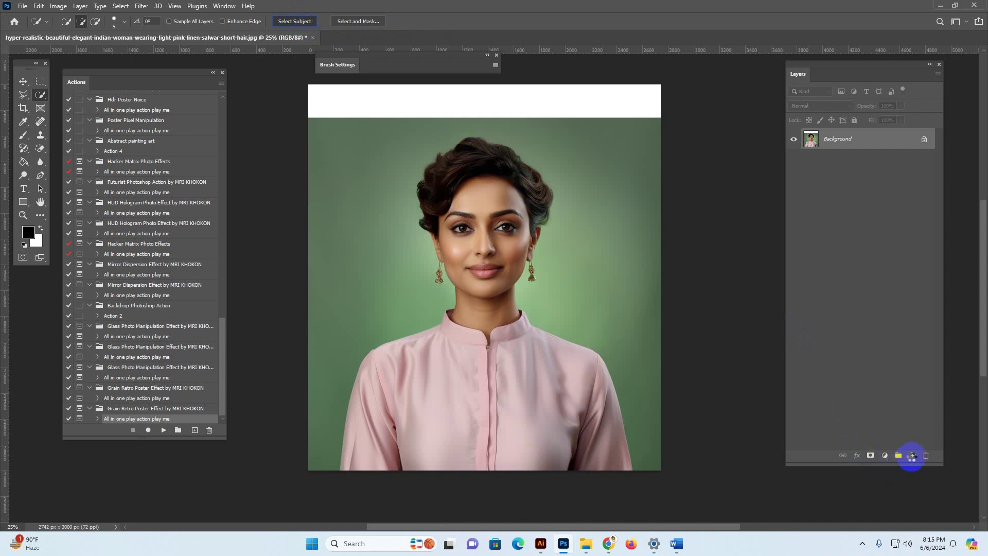
Add a new layer above the Background and name it brush
{"action": "left_click", "coordinate": [913, 456]}
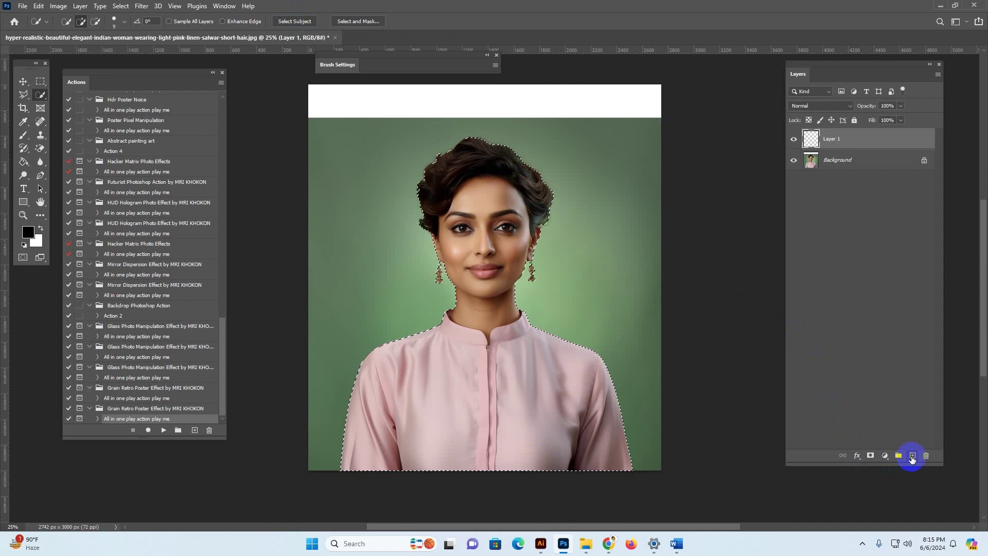
{"action": "left_click", "coordinate": [839, 149]}
{"action": "double_click", "coordinate": [832, 140]}
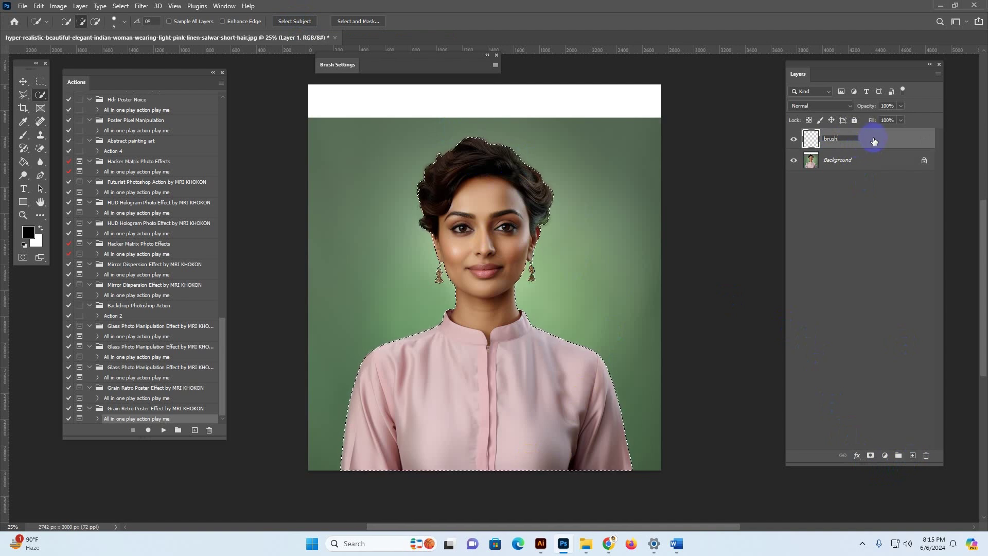
{"action": "key", "text": "Return"}
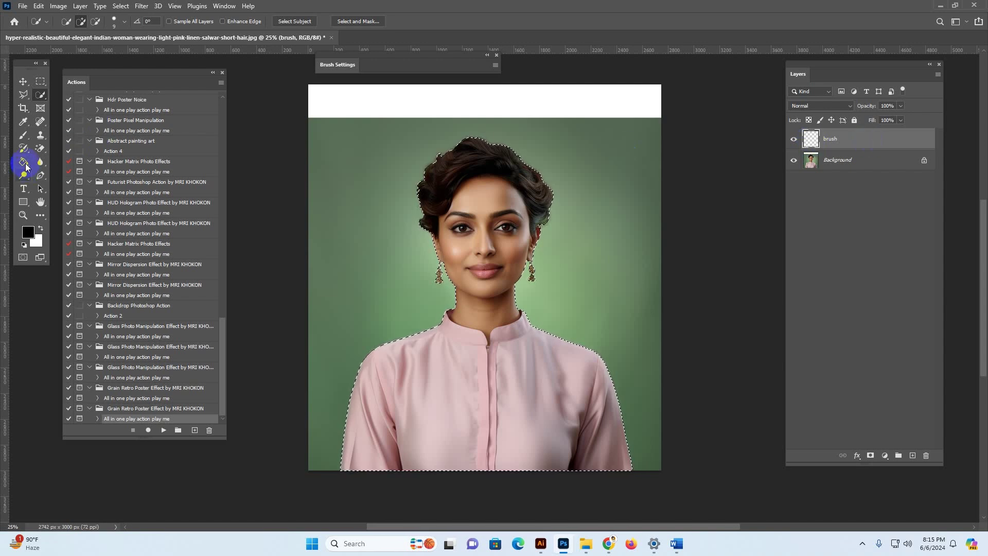
Set the foreground color to pure red (ff0000) and fill the selected woman on the brush layer with the Paint Bucket tool
{"action": "left_click_drag", "start_coordinate": [25, 166], "coordinate": [59, 180]}
{"action": "left_click", "coordinate": [28, 233]}
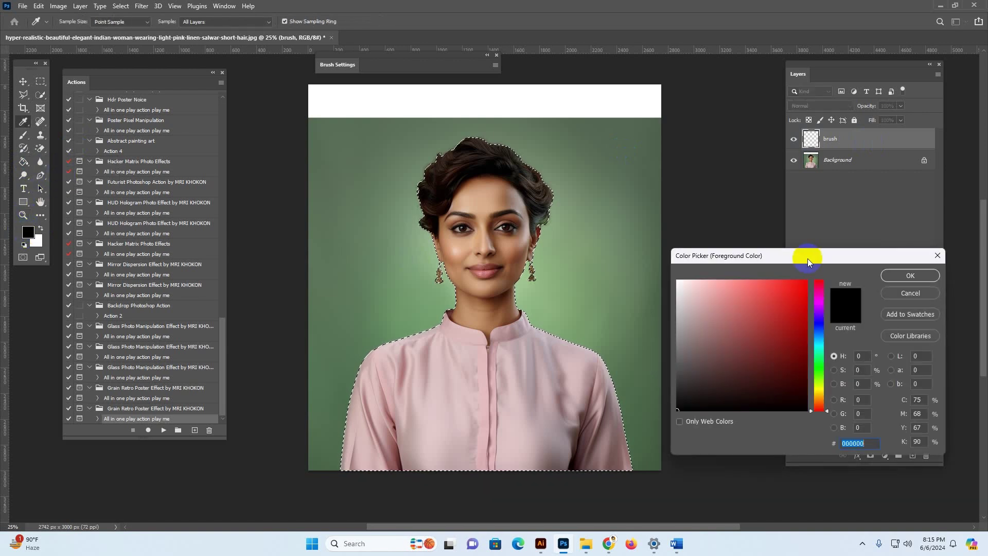
{"action": "left_click", "coordinate": [807, 282]}
{"action": "left_click", "coordinate": [910, 275]}
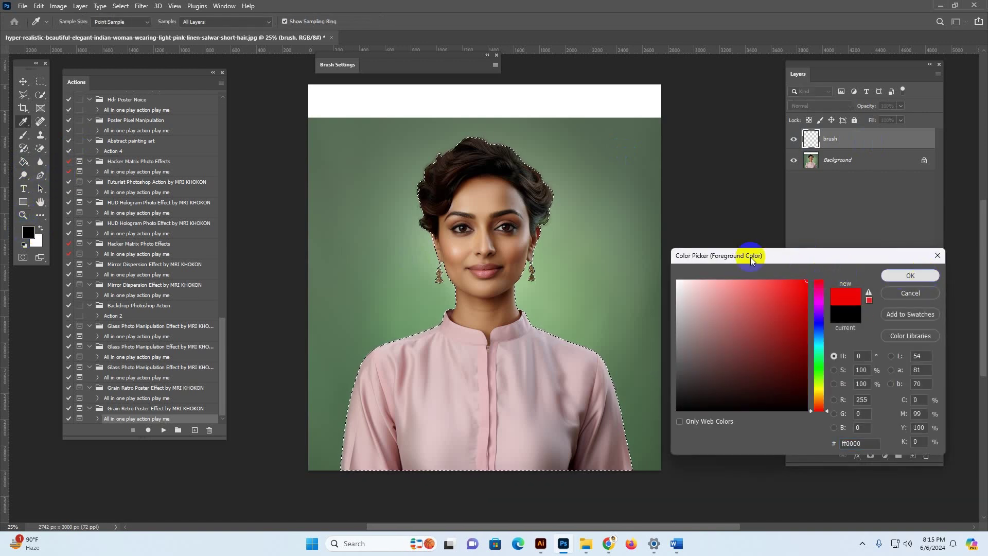
{"action": "left_click", "coordinate": [498, 218]}
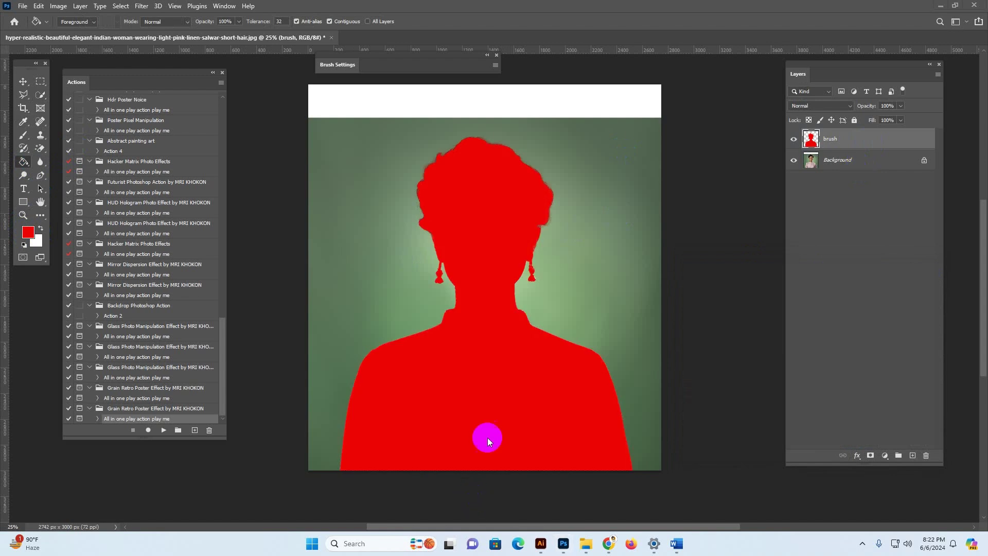
{"action": "left_click", "coordinate": [523, 229]}
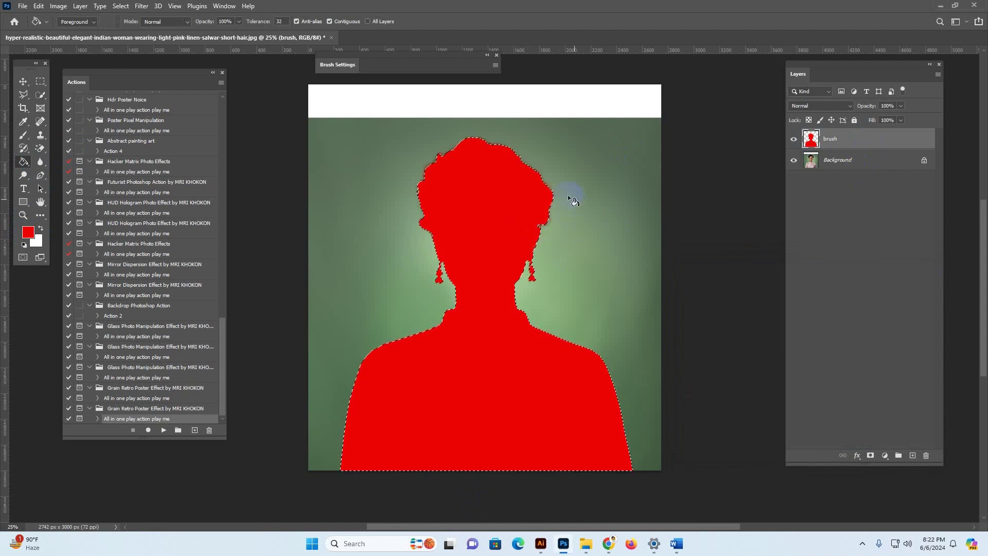
{"action": "left_click", "coordinate": [522, 266]}
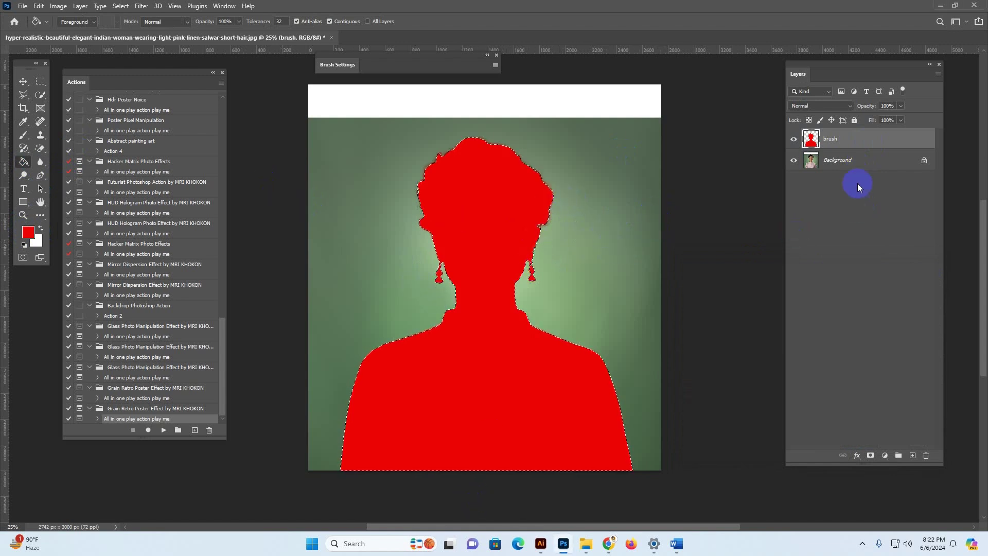
{"action": "left_click", "coordinate": [533, 185]}
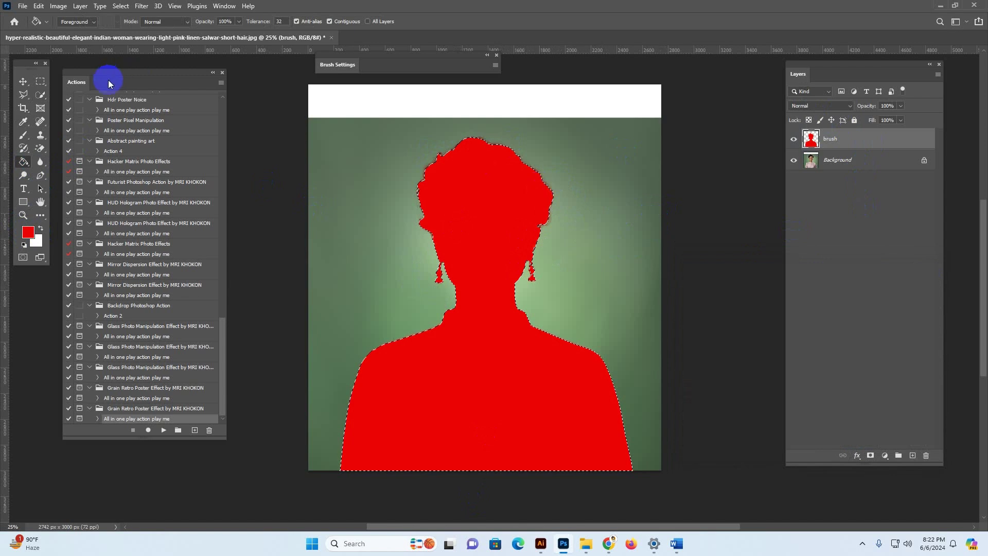
Switch to the Move tool and deselect the woman's outline
{"action": "left_click", "coordinate": [23, 82]}
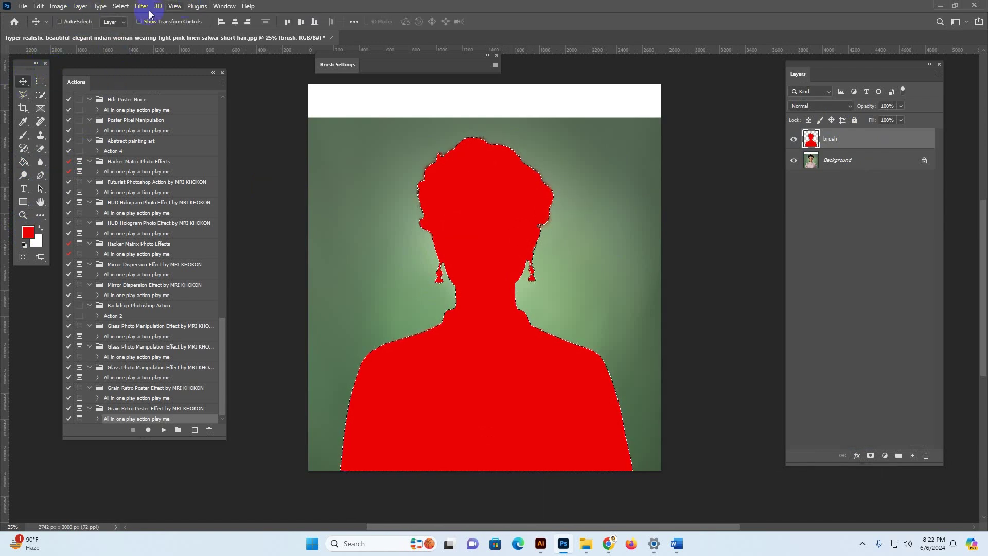
{"action": "left_click", "coordinate": [124, 7]}
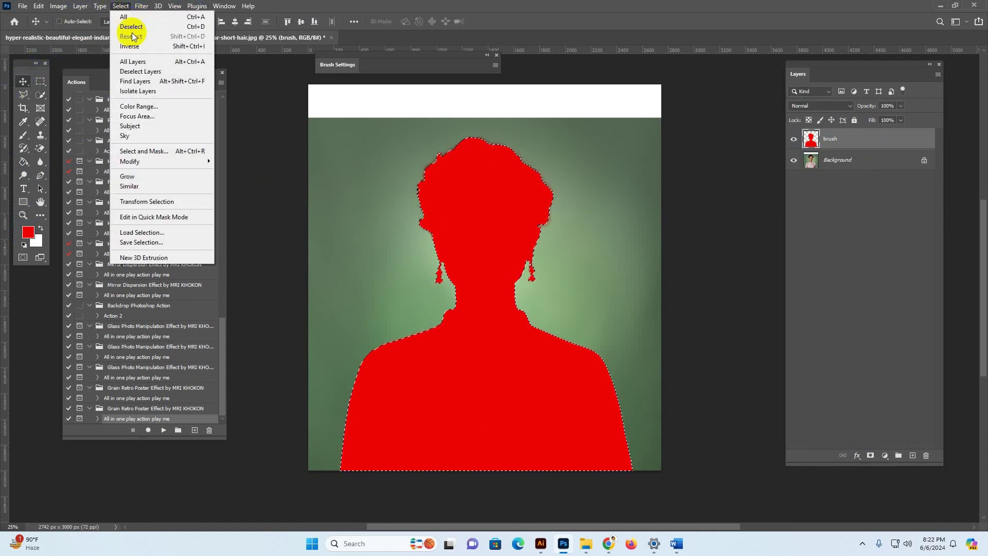
{"action": "left_click", "coordinate": [129, 26]}
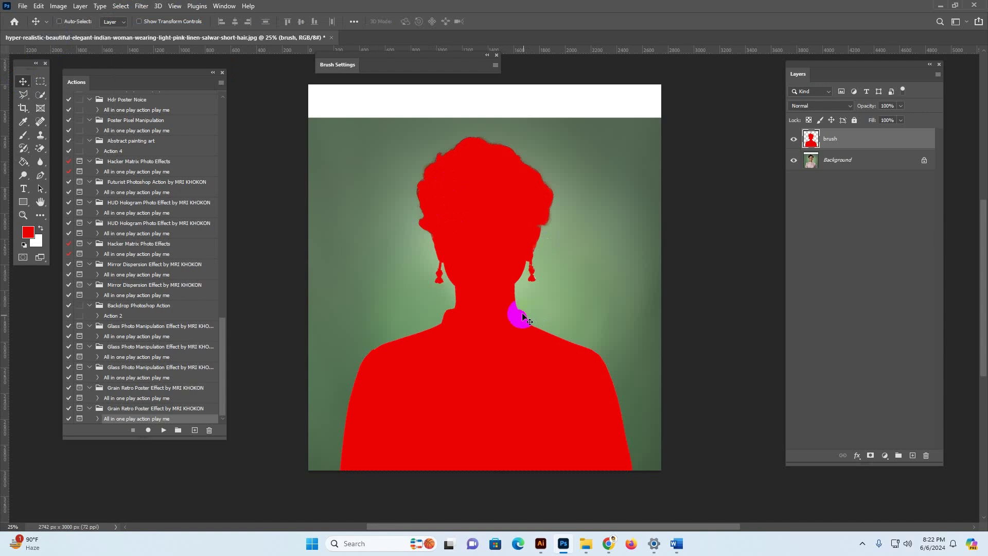
Set up the Brush tool with a hard round 70 px tip at 100% hardness, keeping the brush layer active
{"action": "scroll", "coordinate": [525, 308], "scroll_direction": "up", "scroll_amount": 2}
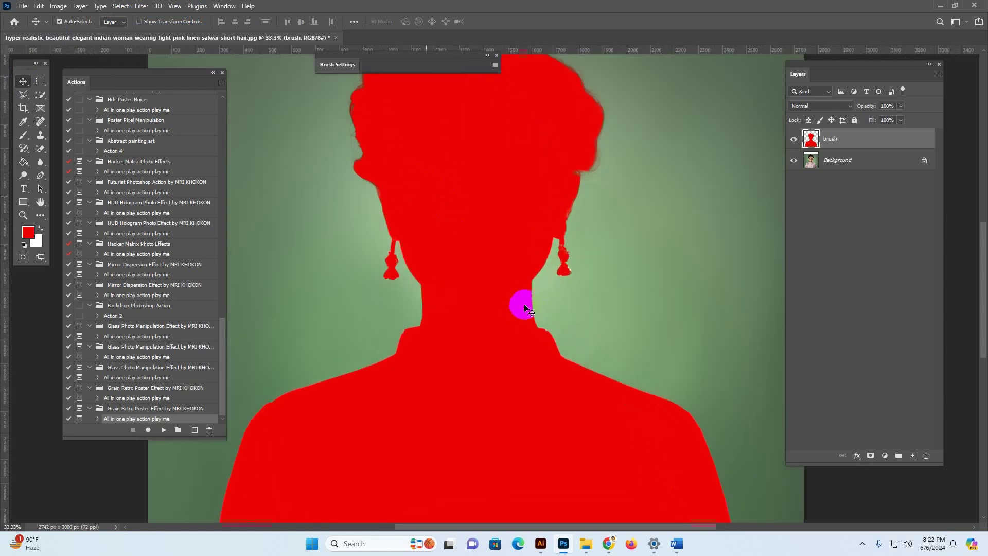
{"action": "scroll", "coordinate": [521, 308], "scroll_direction": "up", "scroll_amount": 1}
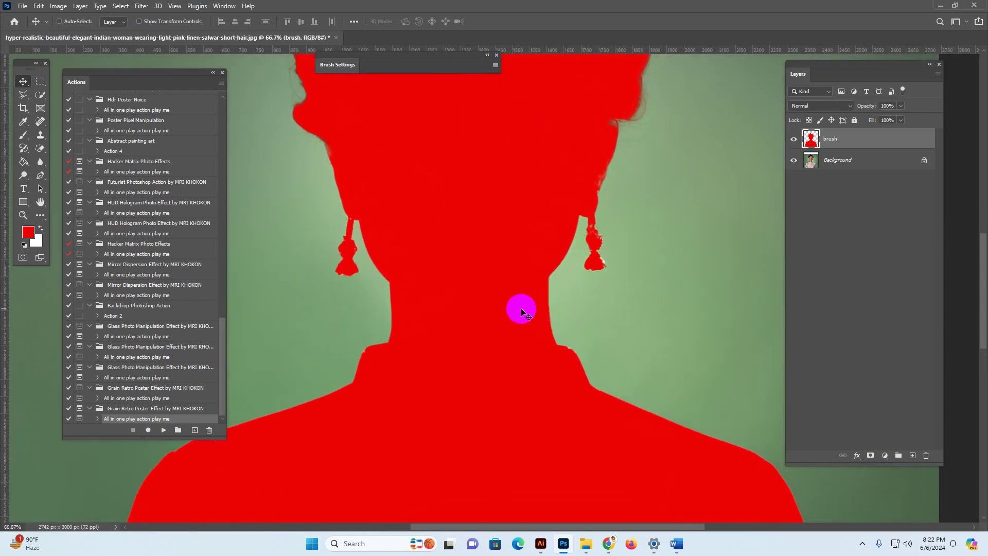
{"action": "left_click", "coordinate": [24, 135]}
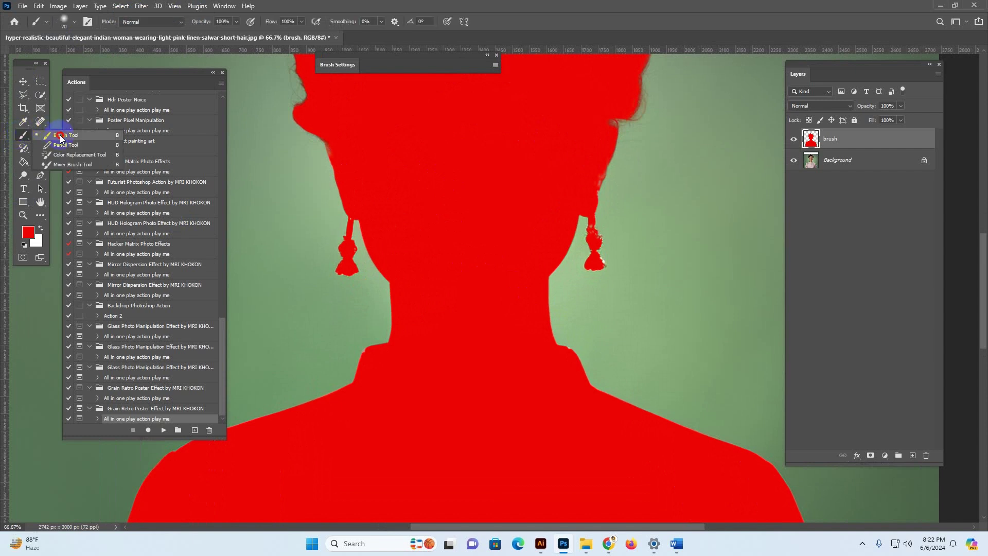
{"action": "left_click", "coordinate": [61, 138]}
{"action": "left_click", "coordinate": [75, 22]}
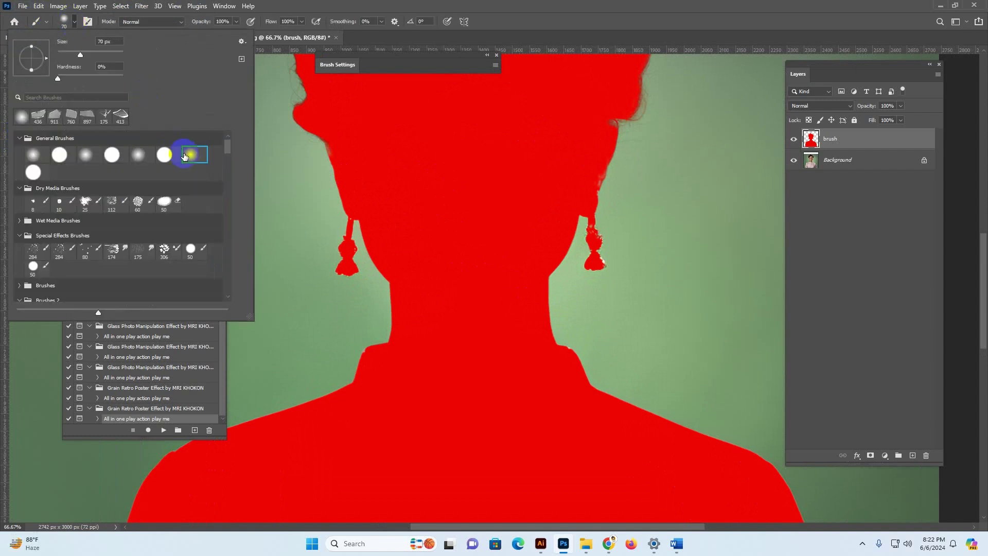
{"action": "left_click", "coordinate": [165, 154]}
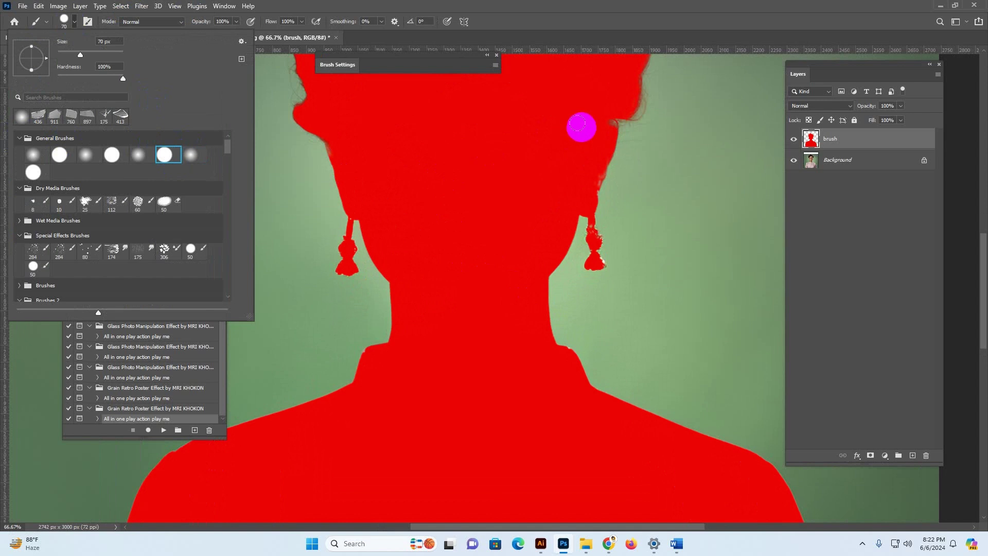
{"action": "left_click", "coordinate": [601, 117]}
{"action": "left_click", "coordinate": [857, 142]}
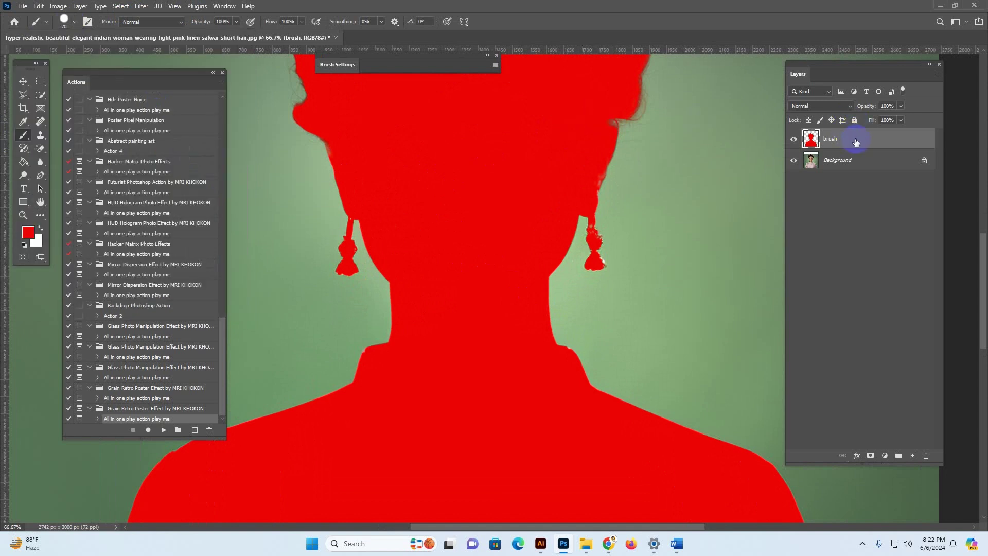
Paint over the rough edges of the red silhouette around the hair and earring, reducing the brush size for fine areas
{"action": "mouse_move", "coordinate": [615, 109]}
{"action": "left_mouse_down"}
{"action": "mouse_move", "coordinate": [584, 188]}
{"action": "mouse_move", "coordinate": [595, 168]}
{"action": "mouse_move", "coordinate": [586, 180]}
{"action": "mouse_move", "coordinate": [578, 173]}
{"action": "mouse_move", "coordinate": [604, 245]}
{"action": "mouse_move", "coordinate": [601, 267]}
{"action": "mouse_move", "coordinate": [567, 254]}
{"action": "mouse_move", "coordinate": [345, 278]}
{"action": "mouse_move", "coordinate": [391, 267]}
{"action": "mouse_move", "coordinate": [437, 202]}
{"action": "mouse_move", "coordinate": [438, 178]}
{"action": "mouse_move", "coordinate": [398, 181]}
{"action": "mouse_move", "coordinate": [333, 133]}
{"action": "mouse_move", "coordinate": [348, 171]}
{"action": "mouse_move", "coordinate": [557, 228]}
{"action": "mouse_move", "coordinate": [578, 218]}
{"action": "mouse_move", "coordinate": [514, 214]}
{"action": "left_mouse_up"}
{"action": "key", "text": "bracketleft"}
{"action": "key", "text": "bracketleft"}
{"action": "key", "text": "bracketleft"}
{"action": "key", "text": "z"}
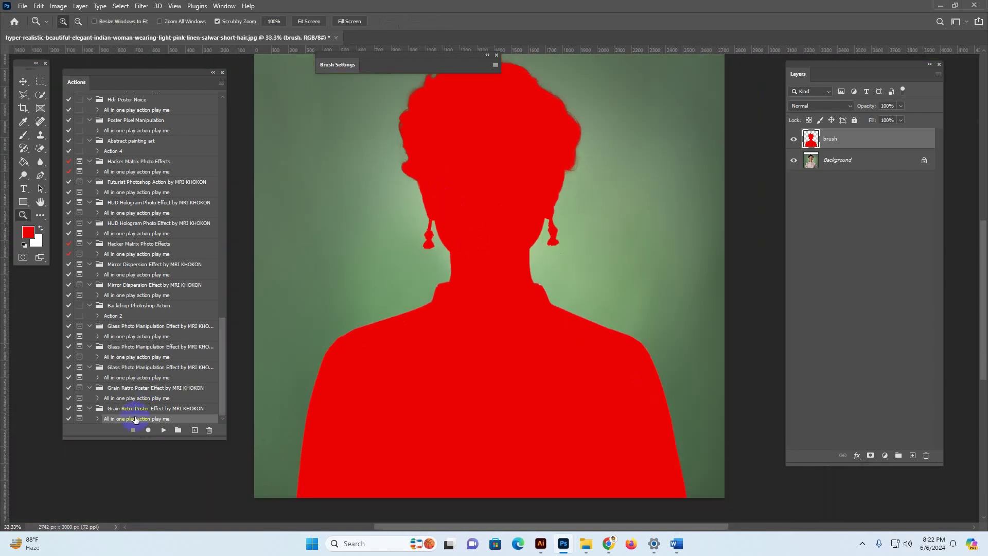
Play the all-in-one action of the last Grain Retro Poster Effect set and dismiss its completion message
{"action": "left_click", "coordinate": [133, 430]}
{"action": "left_click", "coordinate": [162, 431]}
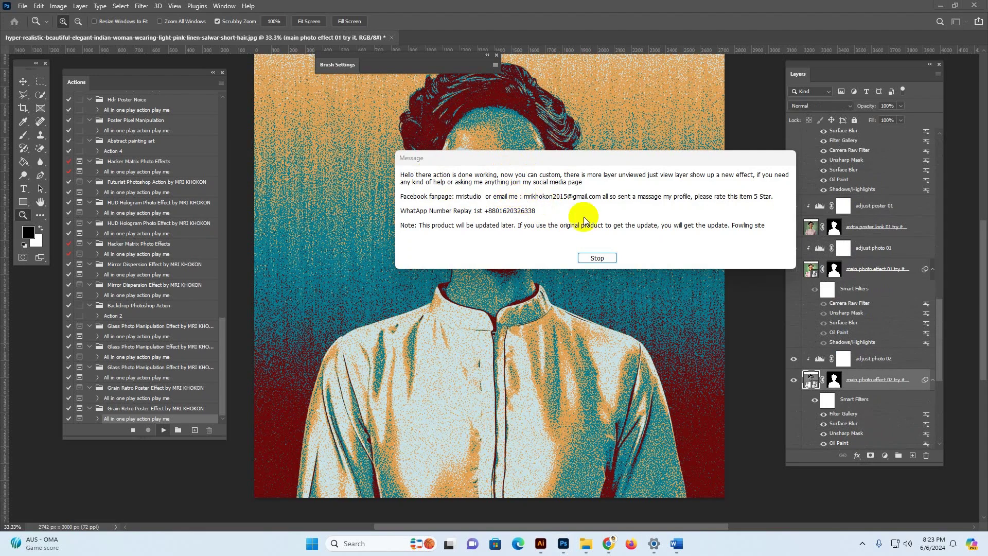
{"action": "left_click", "coordinate": [592, 260]}
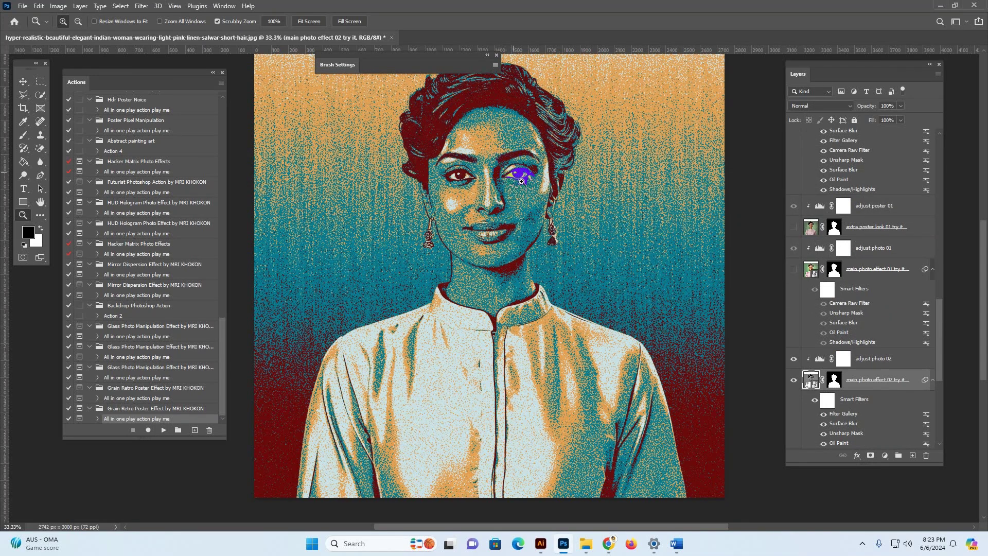
Inspect the poster effect on the woman's face up close and select the adjust photo 02 layer
{"action": "scroll", "coordinate": [525, 193], "scroll_direction": "up", "scroll_amount": 3}
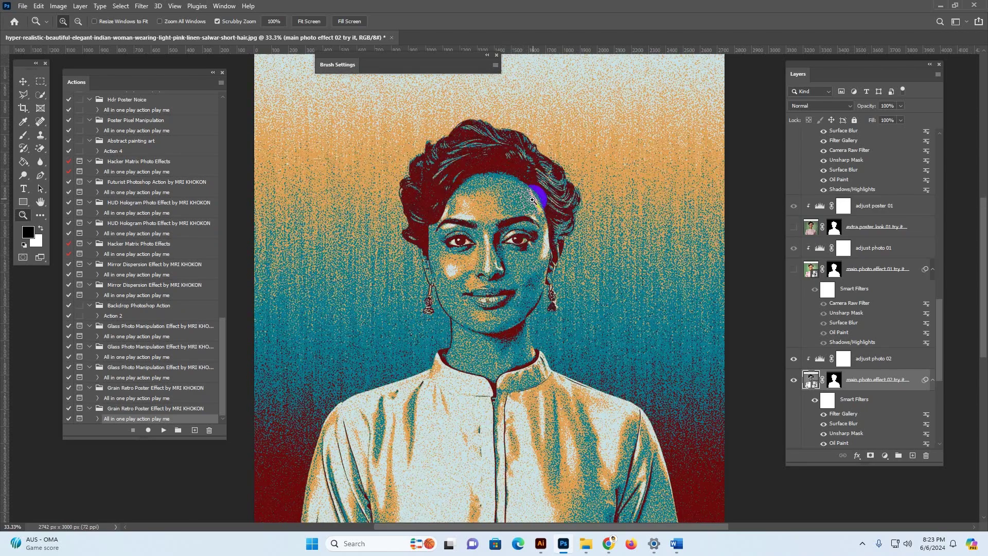
{"action": "left_click", "coordinate": [494, 176]}
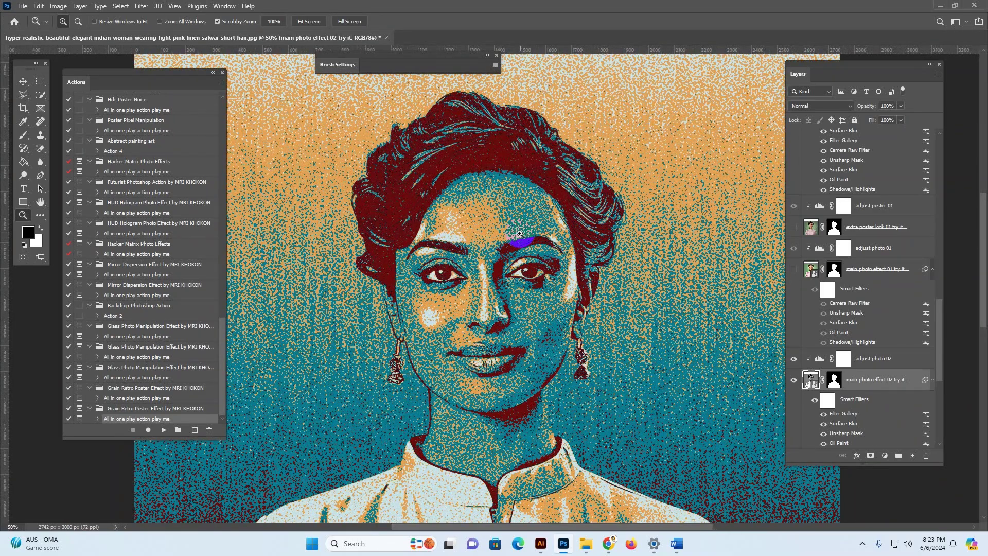
{"action": "scroll", "coordinate": [836, 328], "scroll_direction": "down", "scroll_amount": 4}
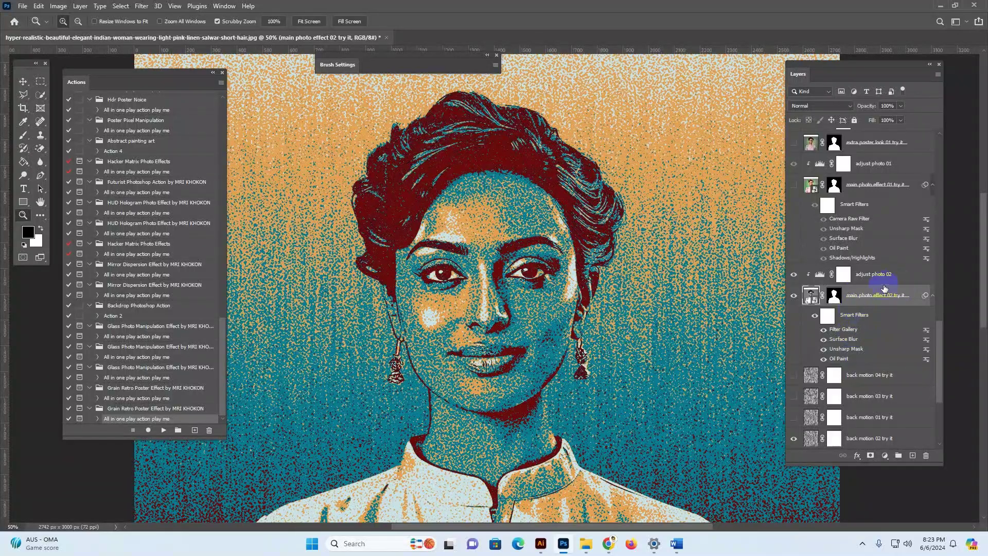
{"action": "left_click", "coordinate": [870, 274]}
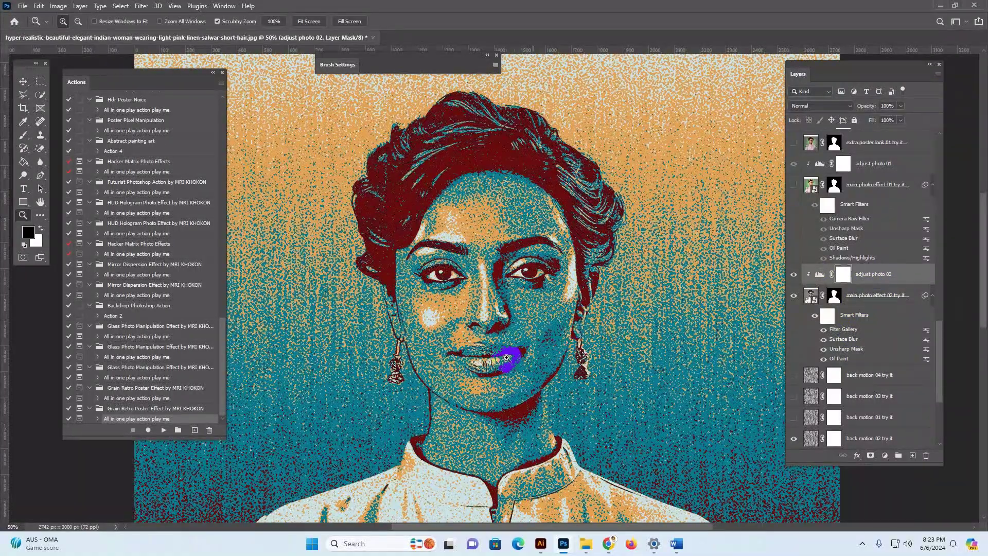
{"action": "scroll", "coordinate": [542, 343], "scroll_direction": "down", "scroll_amount": 2}
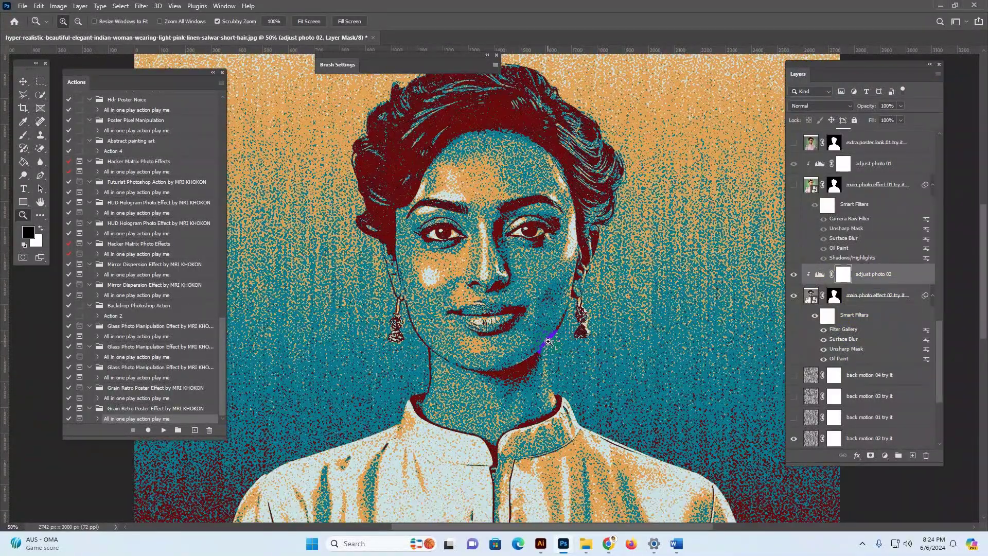
Hide the main photo effect 02 layer and show the main photo effect 01 layer instead
{"action": "left_click", "coordinate": [811, 297]}
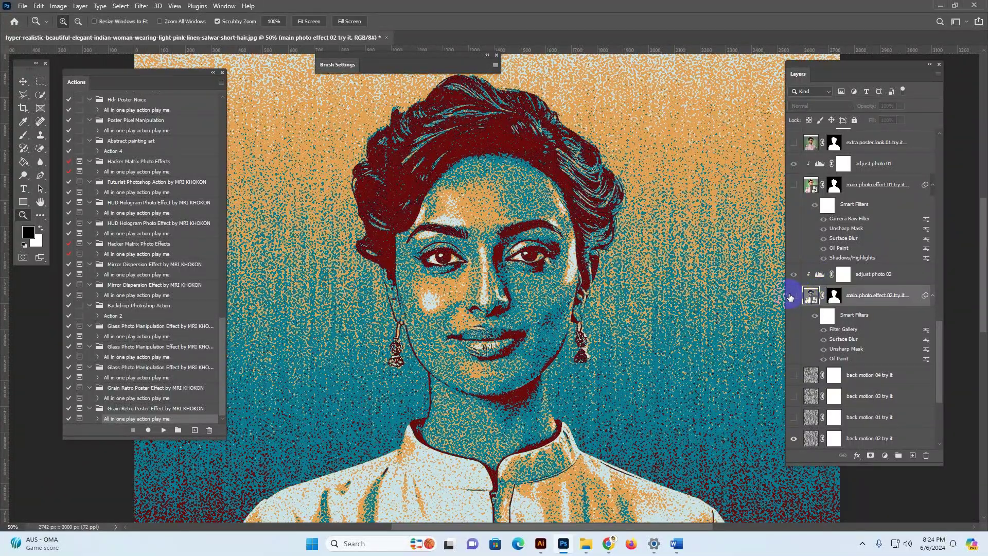
{"action": "left_click", "coordinate": [792, 297]}
{"action": "left_click", "coordinate": [809, 186]}
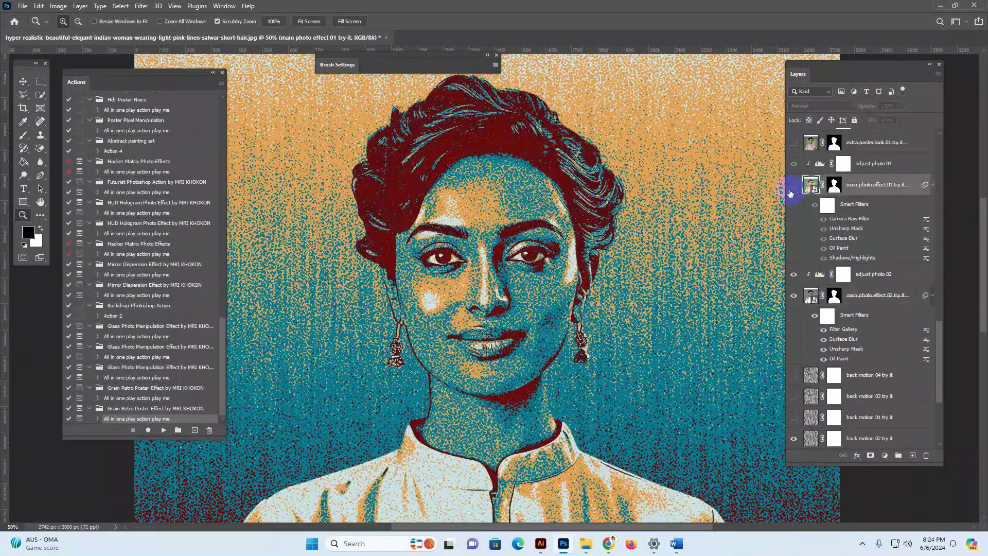
{"action": "left_click", "coordinate": [793, 295]}
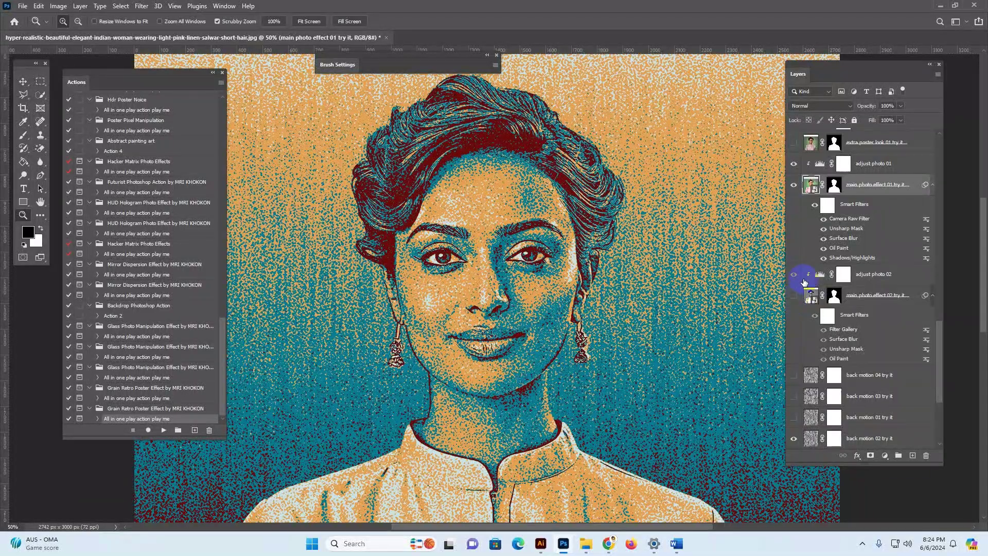
Hide the main photo effect 01 layer and make the main photo effect 02 layer visible again
{"action": "left_click", "coordinate": [809, 188]}
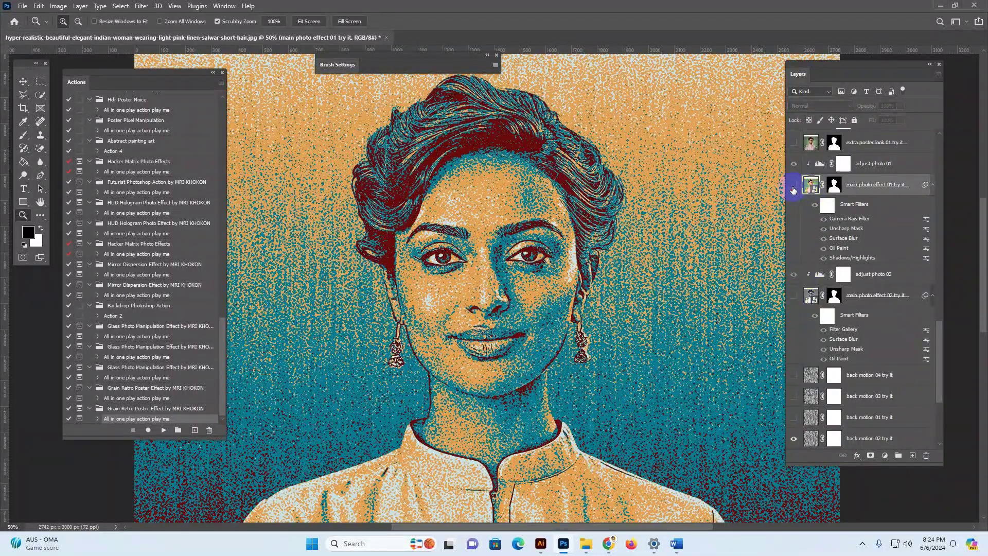
{"action": "left_click", "coordinate": [793, 186]}
{"action": "left_click", "coordinate": [793, 186]}
{"action": "left_click", "coordinate": [808, 301]}
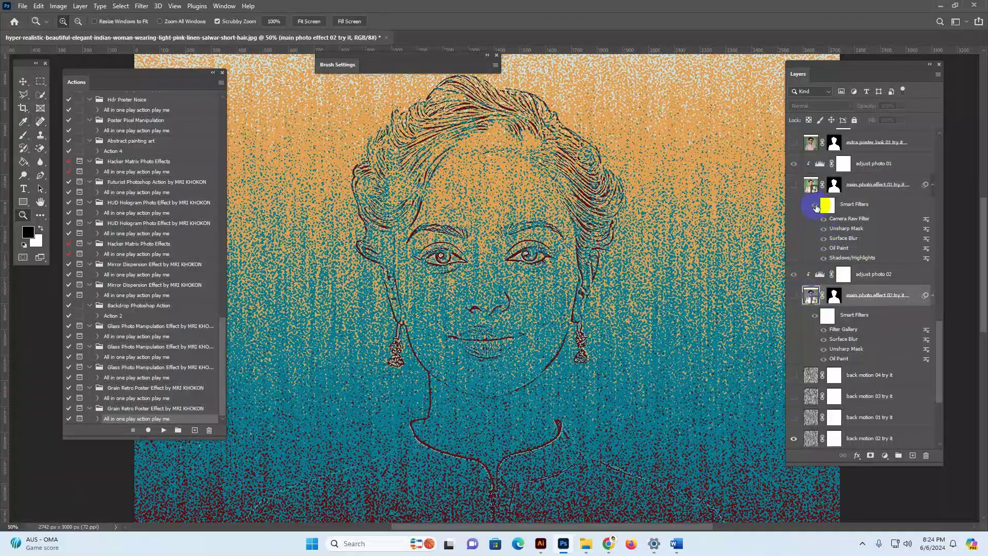
{"action": "left_click", "coordinate": [795, 188]}
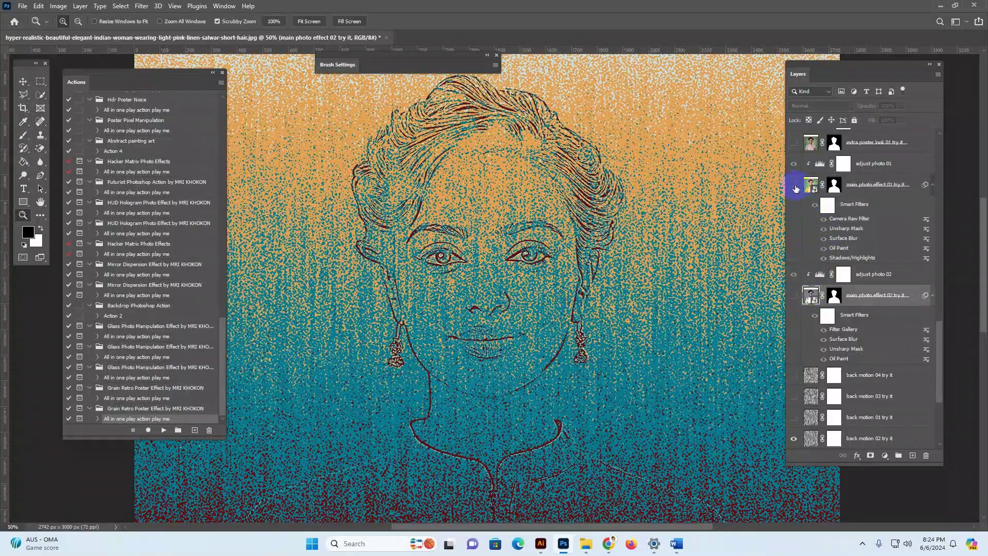
{"action": "left_click", "coordinate": [806, 296]}
{"action": "left_click", "coordinate": [794, 297]}
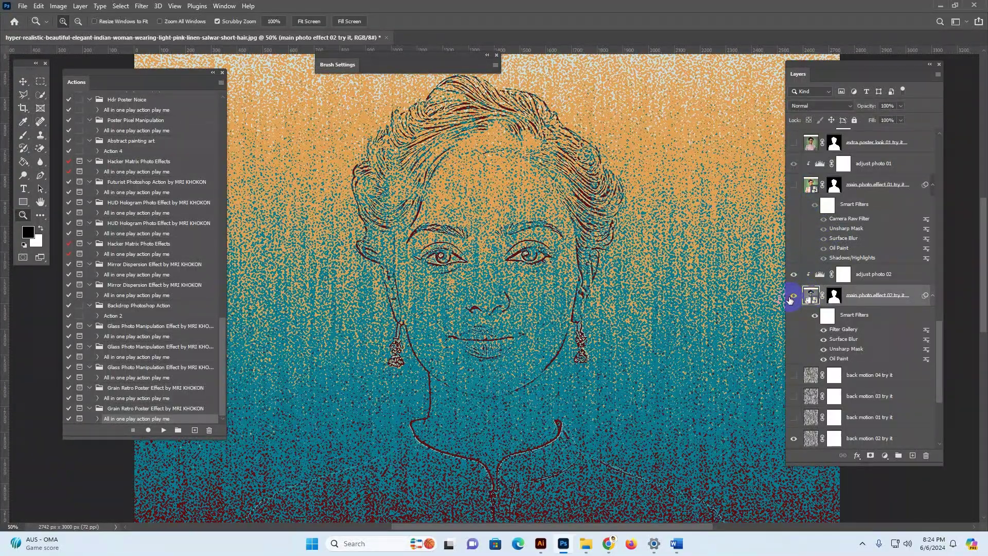
Set the Levels of the adjust photo 02 layer to 35 shadows, 1.50 midtones and 158 highlights
{"action": "left_click", "coordinate": [897, 280]}
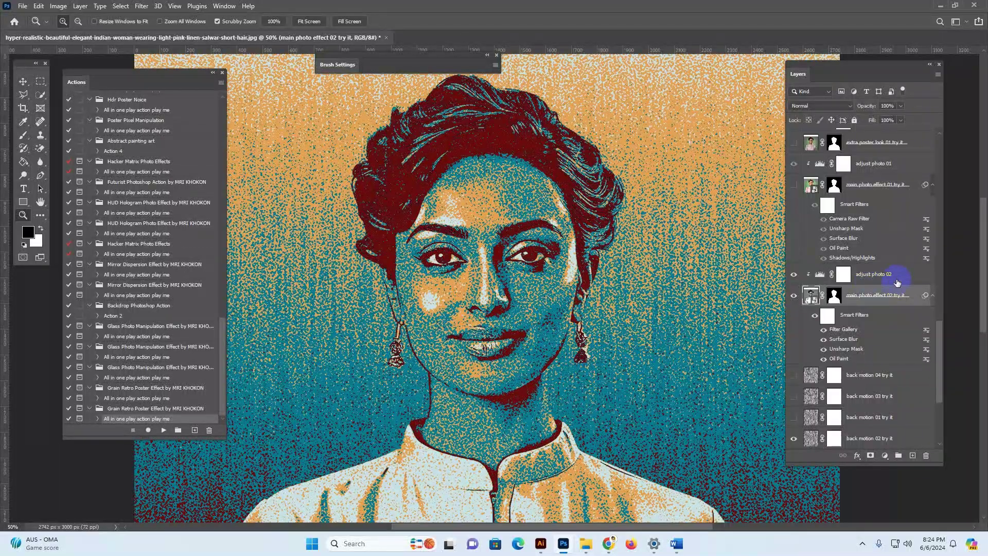
{"action": "left_click", "coordinate": [871, 281]}
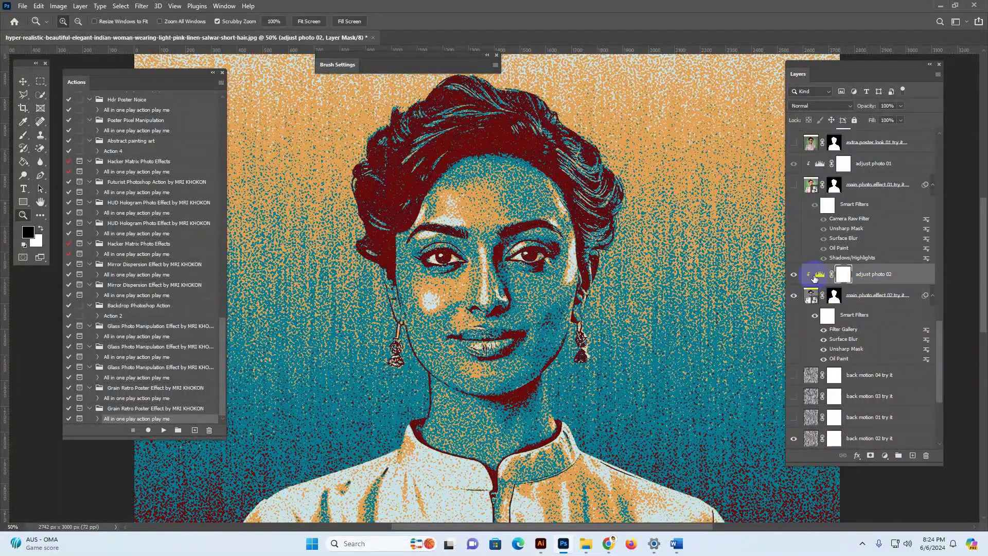
{"action": "left_click", "coordinate": [820, 278]}
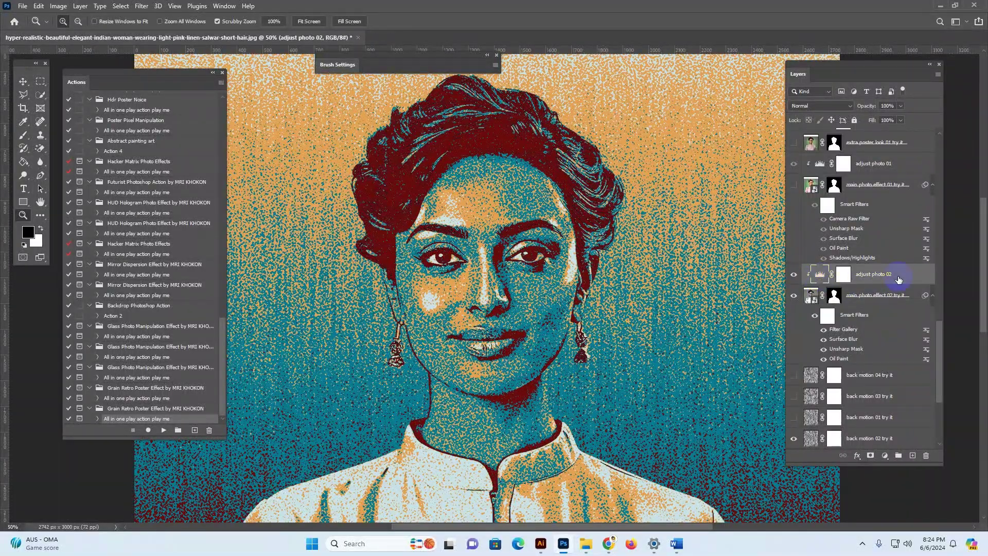
{"action": "double_click", "coordinate": [819, 276]}
{"action": "left_click_drag", "start_coordinate": [224, 272], "coordinate": [680, 206]}
{"action": "mouse_move", "coordinate": [656, 312]}
{"action": "left_mouse_down"}
{"action": "mouse_move", "coordinate": [691, 311]}
{"action": "mouse_move", "coordinate": [663, 309]}
{"action": "left_mouse_up"}
{"action": "mouse_move", "coordinate": [708, 308]}
{"action": "left_mouse_down"}
{"action": "mouse_move", "coordinate": [676, 314]}
{"action": "mouse_move", "coordinate": [740, 312]}
{"action": "mouse_move", "coordinate": [716, 311]}
{"action": "left_mouse_up"}
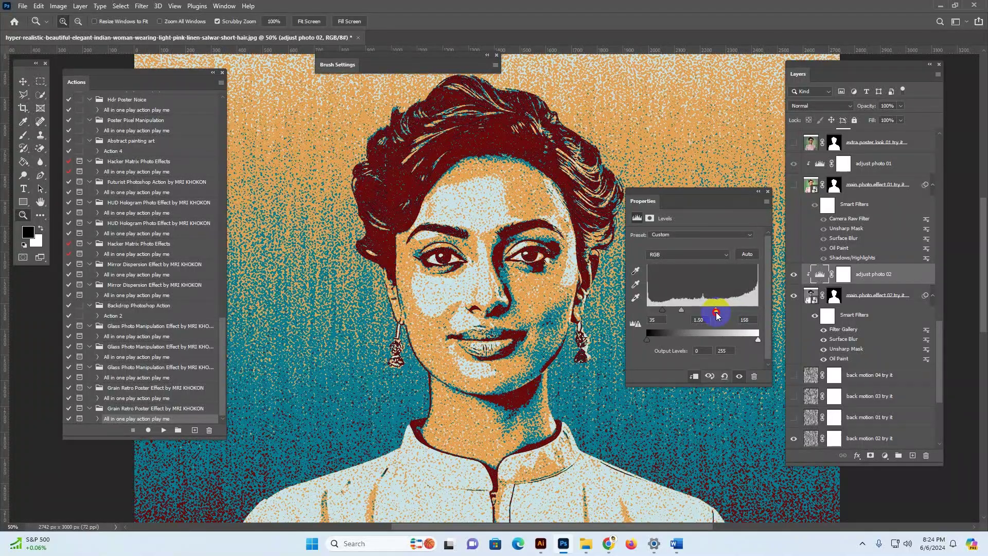
{"action": "left_click", "coordinate": [768, 192]}
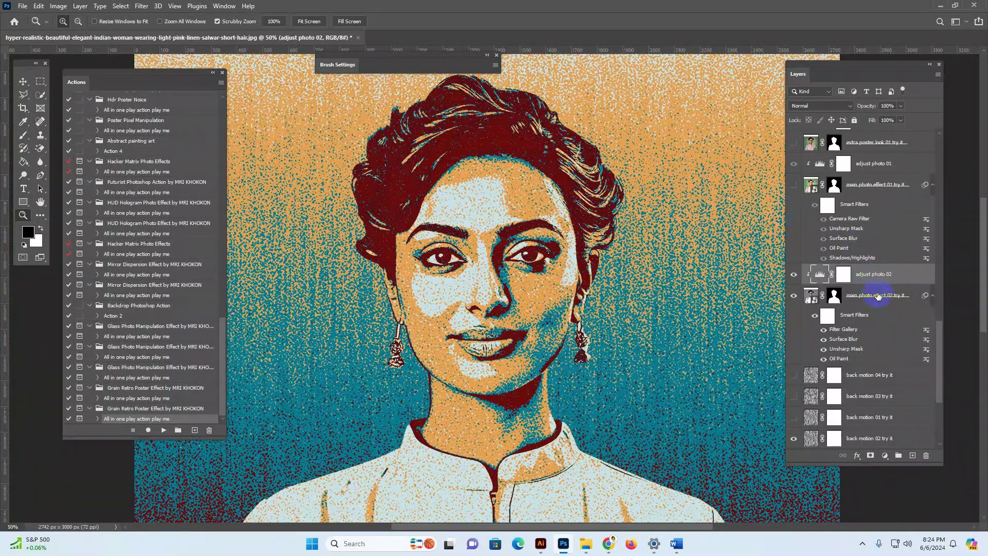
Toggle the extra poster look 01 layer on and off to compare the effect, and leave it visible
{"action": "scroll", "coordinate": [882, 209], "scroll_direction": "up", "scroll_amount": 3}
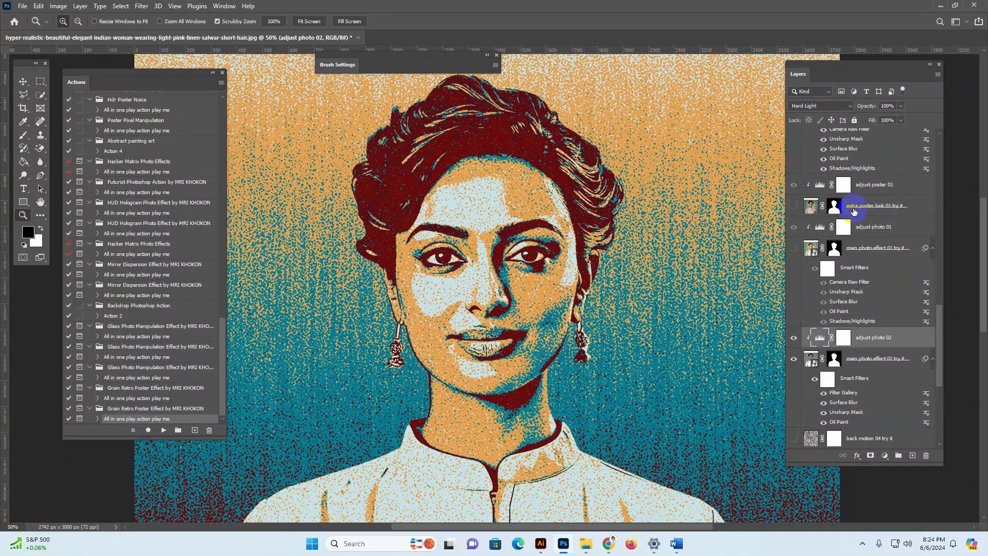
{"action": "left_click", "coordinate": [798, 206]}
{"action": "left_click", "coordinate": [794, 207]}
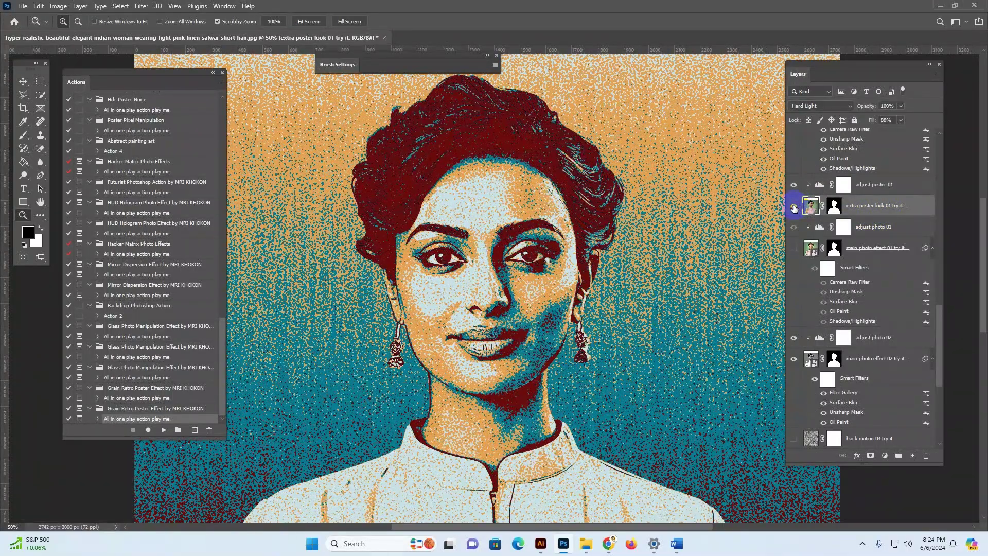
{"action": "left_click", "coordinate": [794, 207]}
{"action": "left_click", "coordinate": [794, 207]}
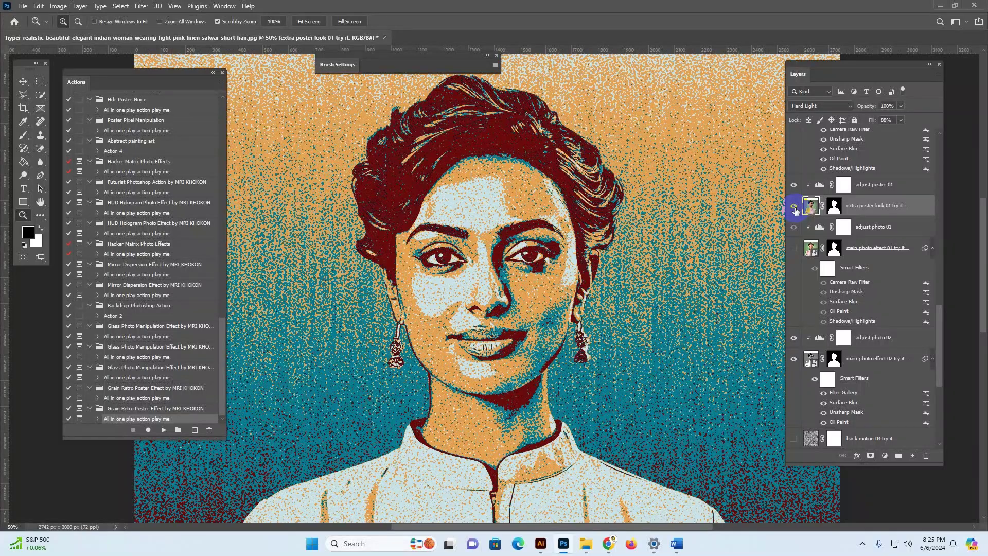
{"action": "left_click", "coordinate": [794, 207]}
{"action": "left_click", "coordinate": [794, 206]}
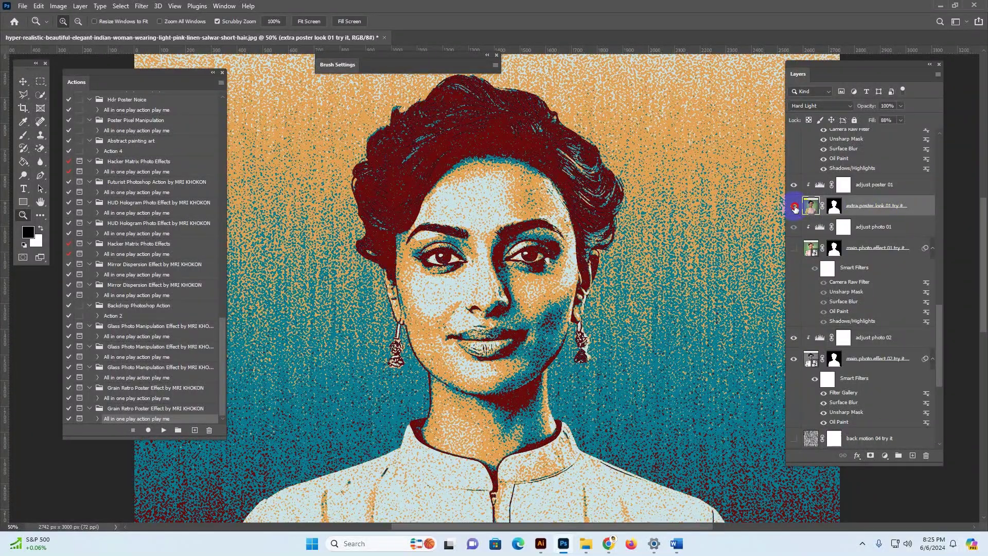
{"action": "left_click", "coordinate": [794, 207]}
{"action": "left_click", "coordinate": [794, 207]}
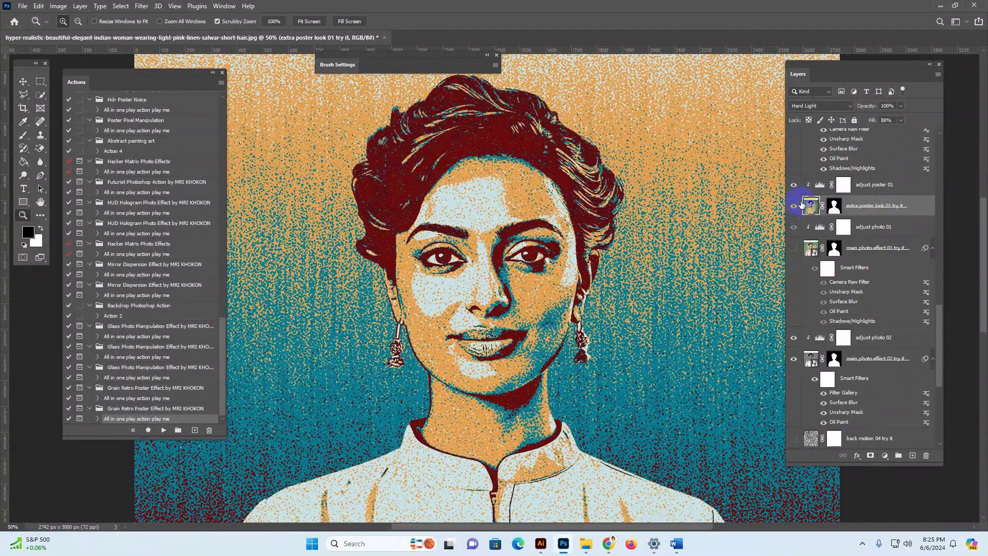
Set the Levels of the adjust poster 01 layer to 51 shadows, 0.72 midtones and 188 highlights
{"action": "left_click", "coordinate": [820, 187]}
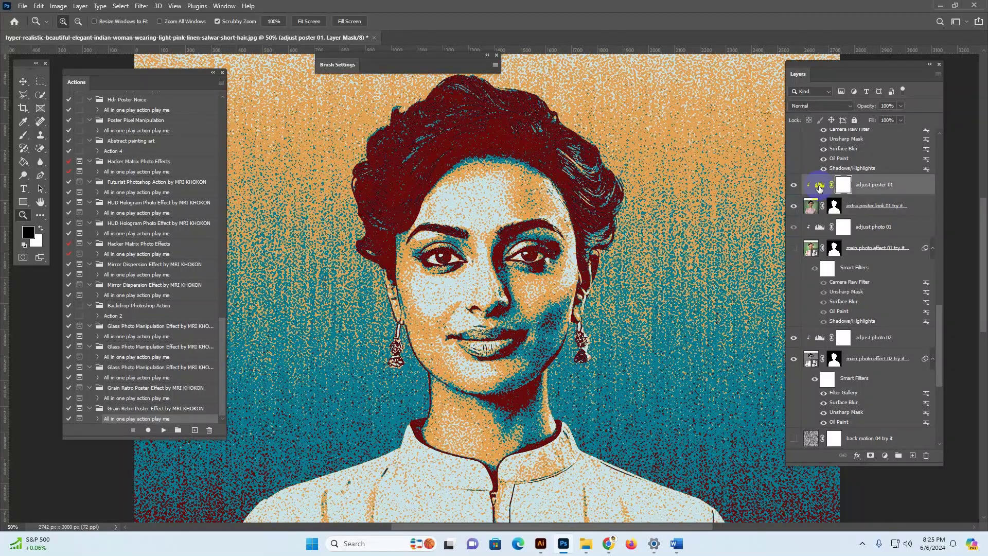
{"action": "left_click", "coordinate": [820, 187]}
{"action": "mouse_move", "coordinate": [721, 309]}
{"action": "left_mouse_down"}
{"action": "mouse_move", "coordinate": [695, 313]}
{"action": "mouse_move", "coordinate": [705, 312]}
{"action": "left_mouse_up"}
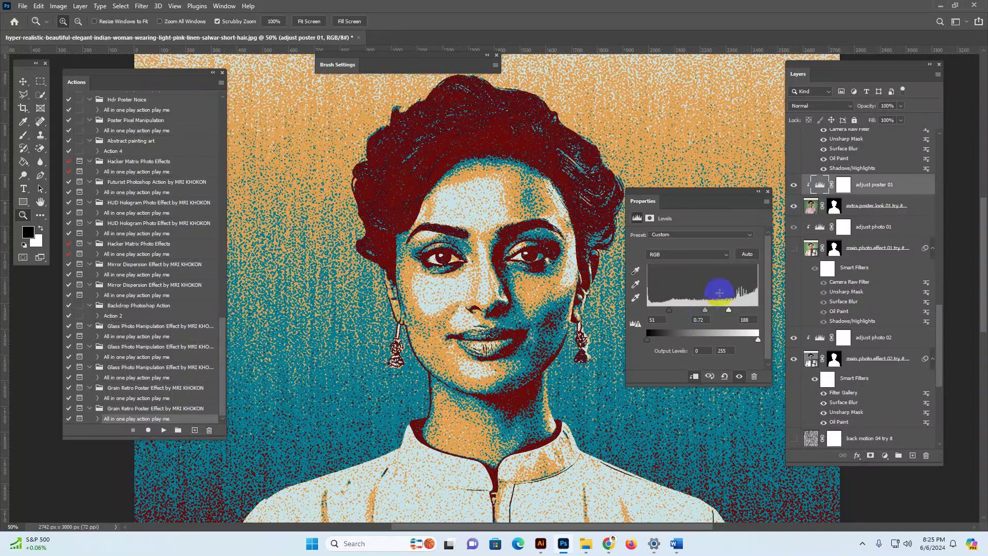
{"action": "left_click", "coordinate": [767, 192]}
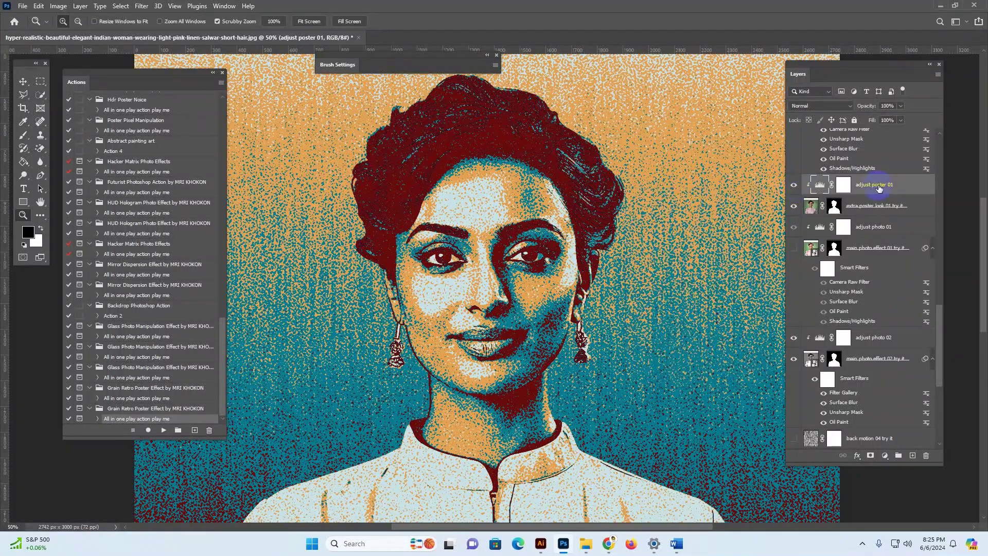
Hide the extra poster look 01 layer and show main photo effect 01 in place of main photo effect 02
{"action": "left_click", "coordinate": [877, 206]}
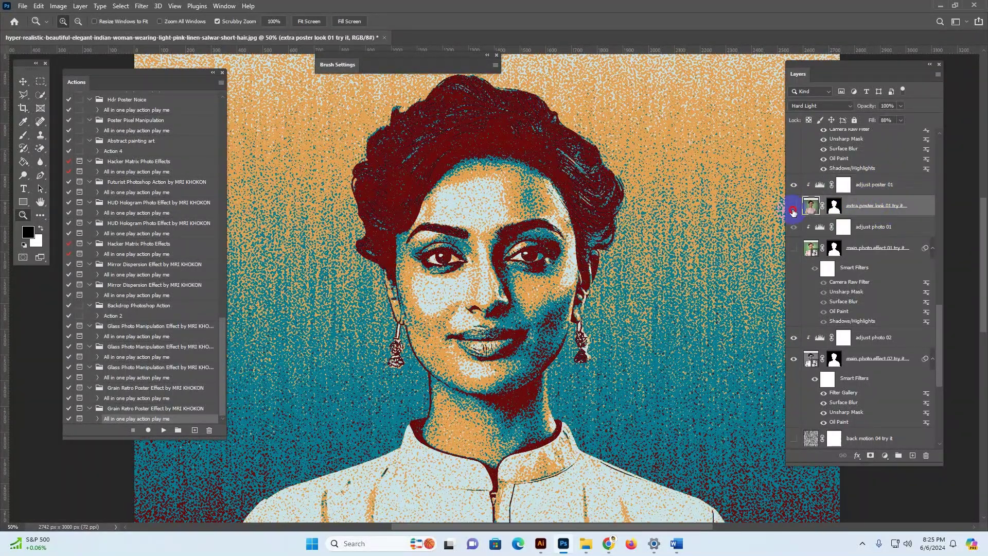
{"action": "left_click", "coordinate": [794, 211]}
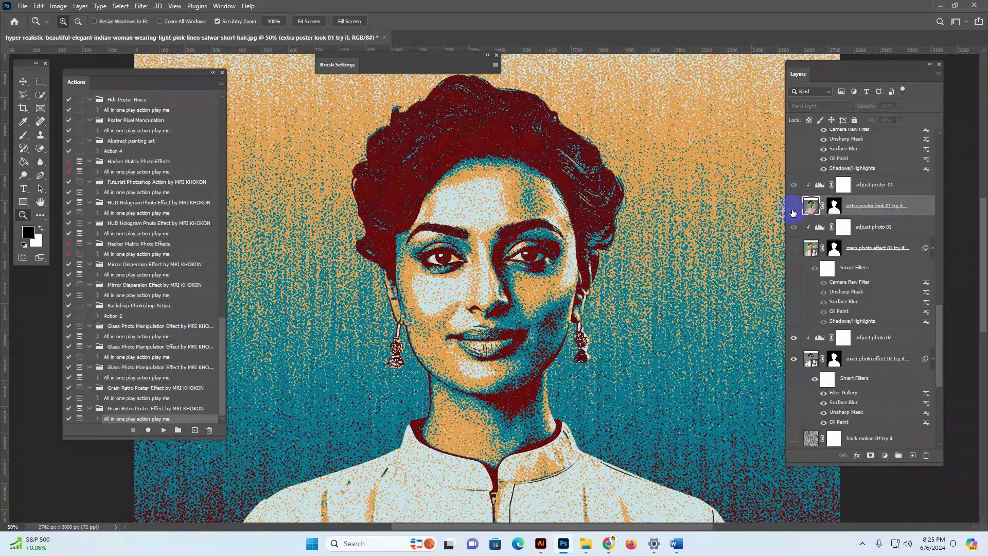
{"action": "left_click", "coordinate": [874, 253]}
{"action": "left_click", "coordinate": [793, 249]}
{"action": "left_click", "coordinate": [795, 360]}
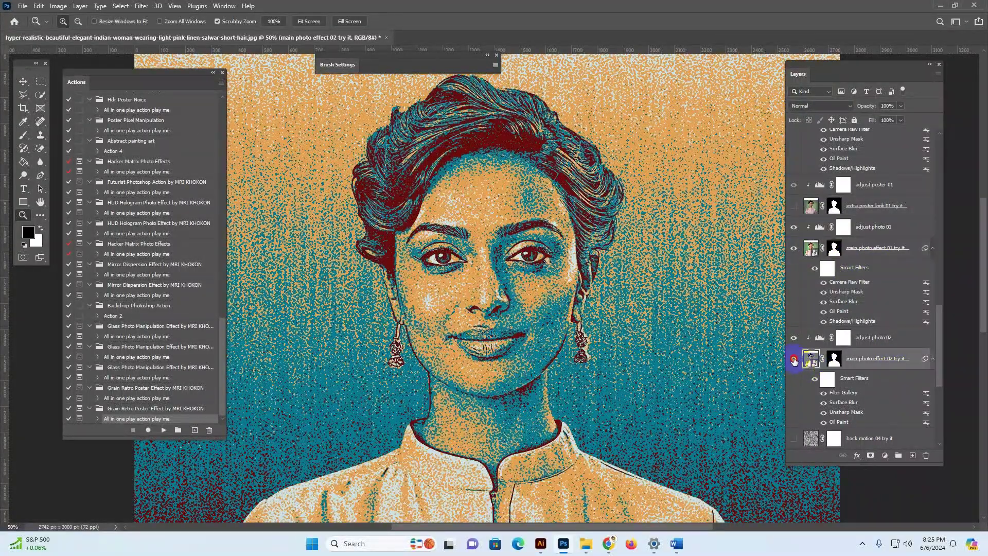
Set the Levels of the adjust photo 01 layer to 0.58 midtones and 197 highlights
{"action": "left_click", "coordinate": [874, 253]}
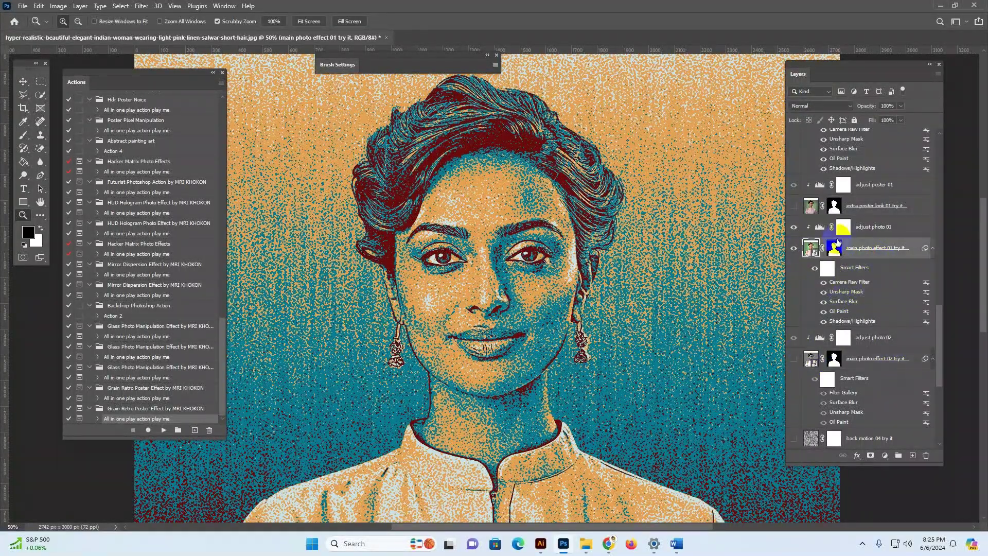
{"action": "left_click", "coordinate": [794, 227]}
{"action": "double_click", "coordinate": [820, 226]}
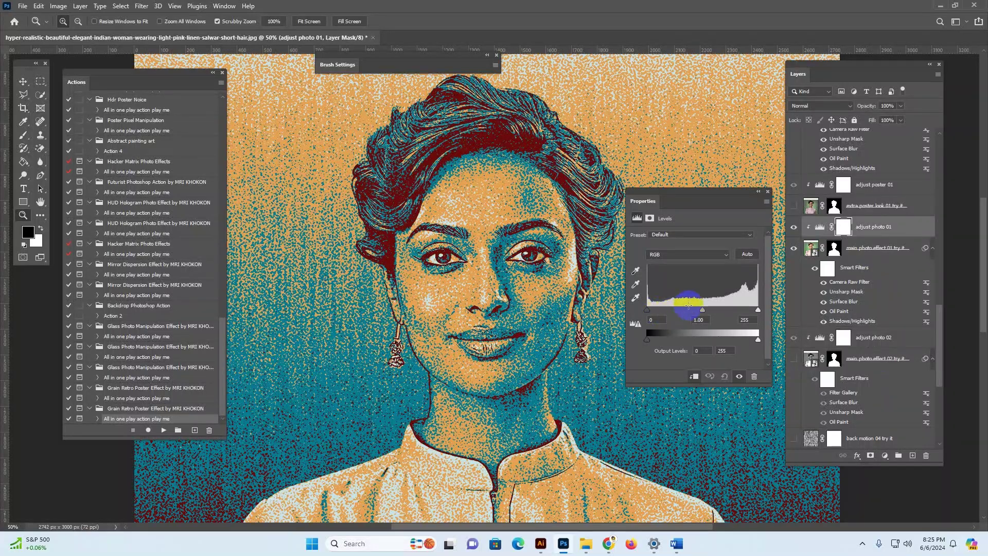
{"action": "left_click_drag", "start_coordinate": [703, 310], "coordinate": [733, 310]}
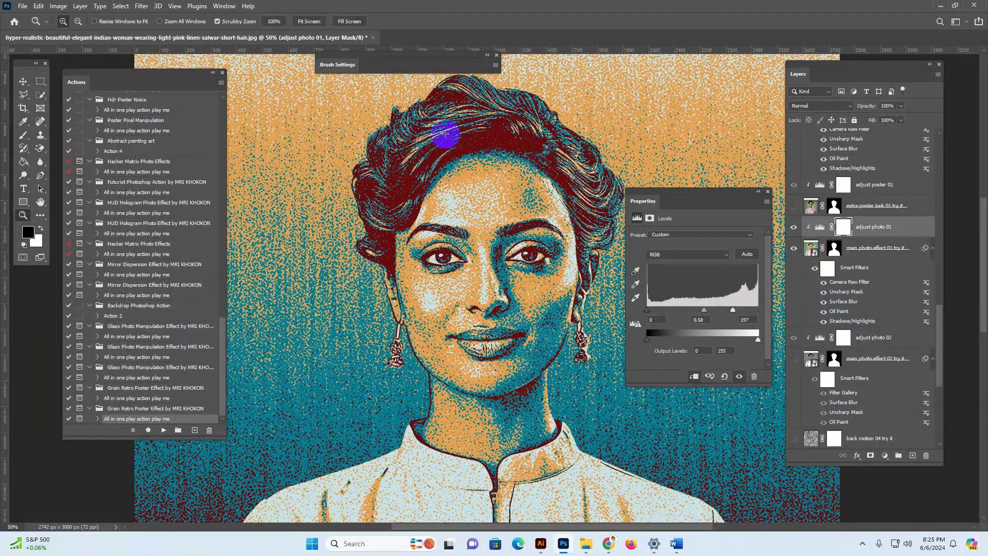
{"action": "left_click", "coordinate": [766, 193]}
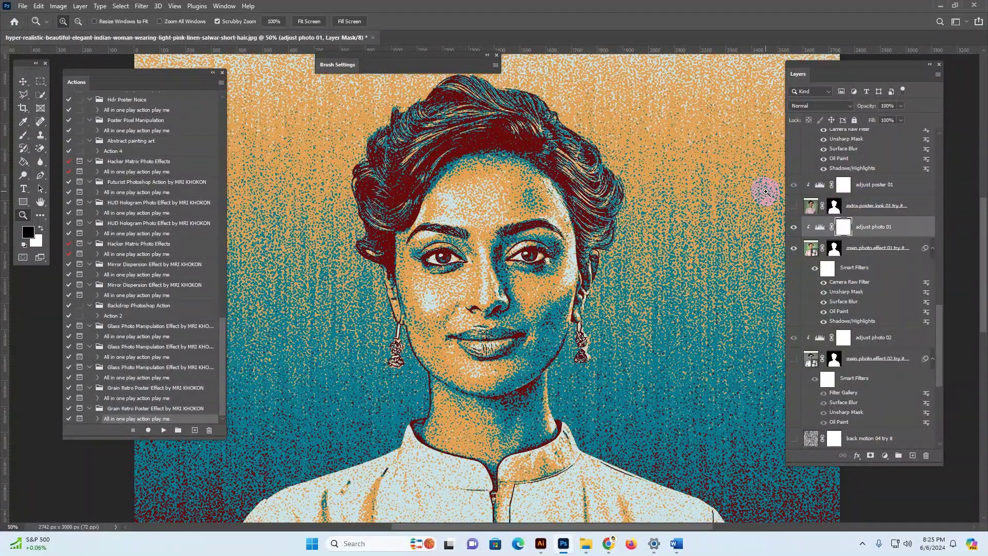
Examine the grain effect across the woman's face, shirt and background at different magnifications
{"action": "left_click", "coordinate": [23, 82]}
{"action": "key", "text": "v"}
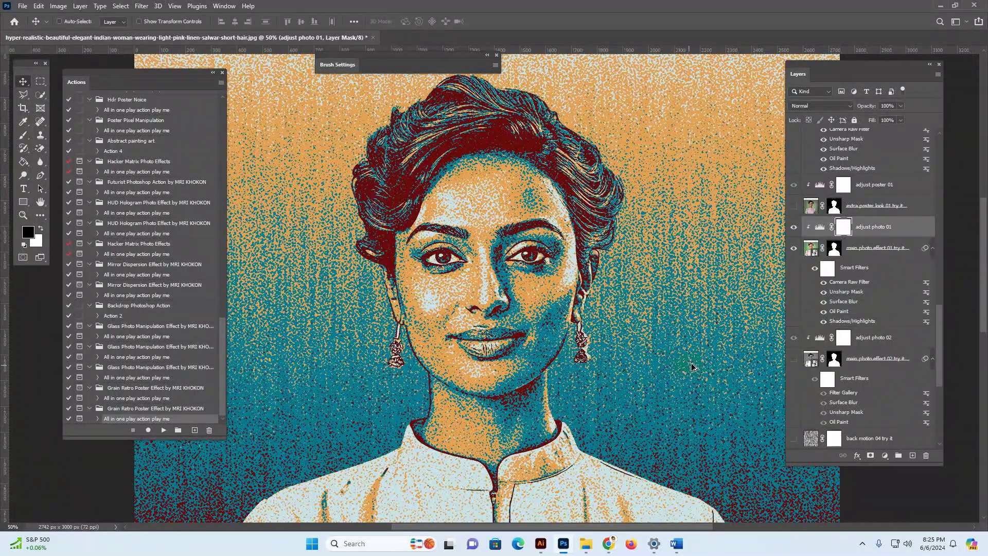
{"action": "key", "text": "b"}
{"action": "key", "text": "x"}
{"action": "key", "text": "z"}
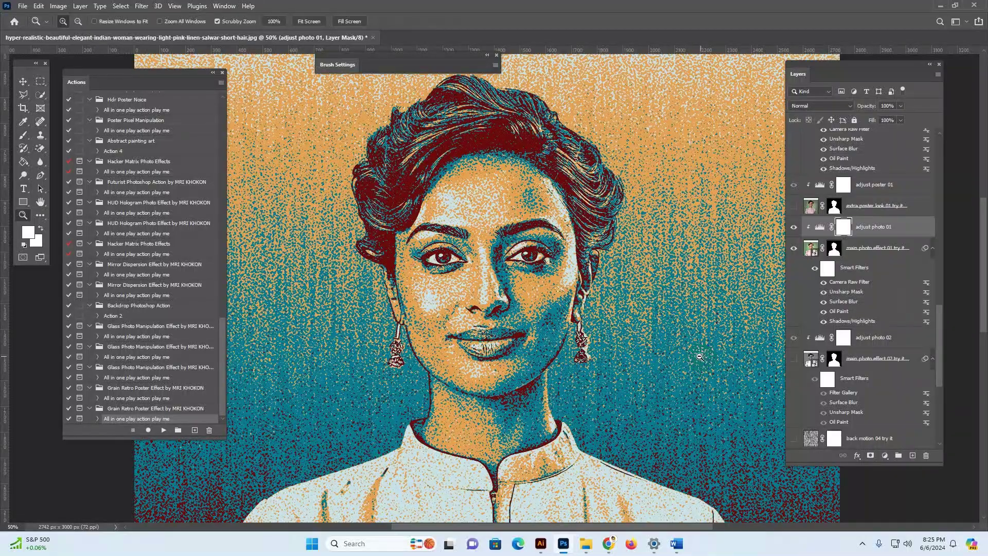
{"action": "left_click", "coordinate": [700, 356], "text": "alt"}
{"action": "left_click", "coordinate": [705, 355]}
{"action": "left_click_drag", "start_coordinate": [664, 238], "coordinate": [779, 121]}
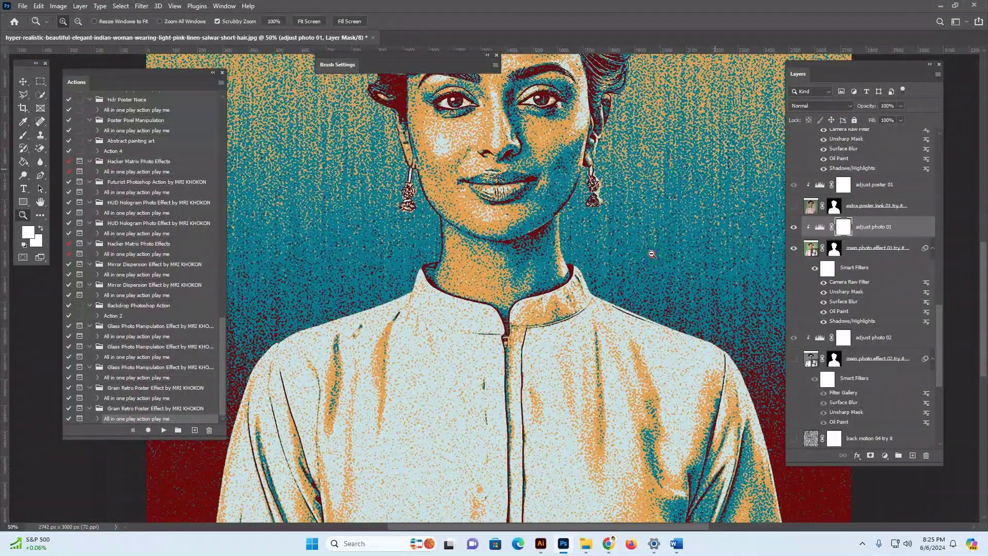
{"action": "left_click", "coordinate": [652, 253], "text": "alt"}
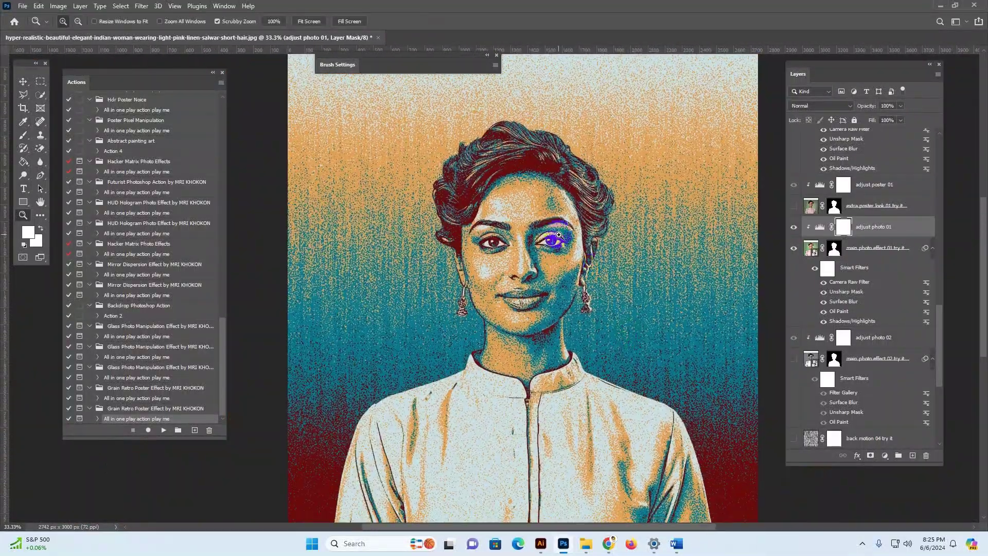
{"action": "left_click", "coordinate": [558, 235]}
Hide the back motion 02 layer to remove the vertical streaks from the background
{"action": "scroll", "coordinate": [870, 309], "scroll_direction": "down", "scroll_amount": 5}
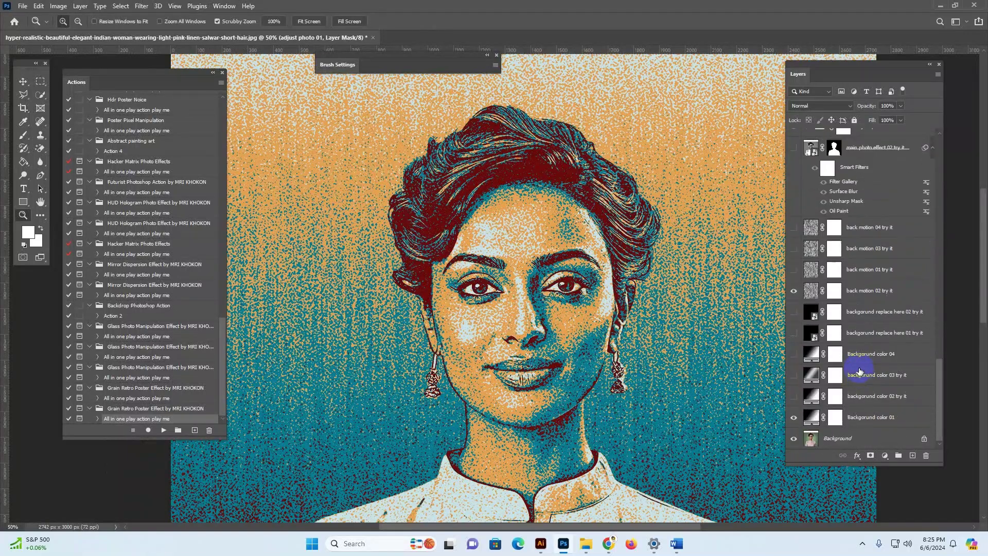
{"action": "left_click", "coordinate": [849, 291]}
{"action": "left_click", "coordinate": [801, 292]}
{"action": "left_click", "coordinate": [794, 292]}
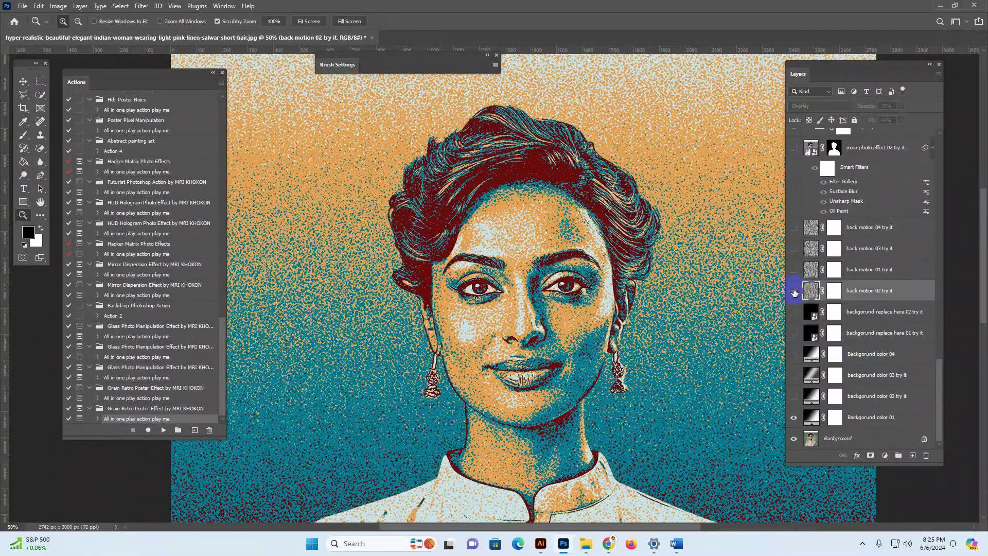
{"action": "left_click_drag", "start_coordinate": [807, 75], "coordinate": [827, 77]}
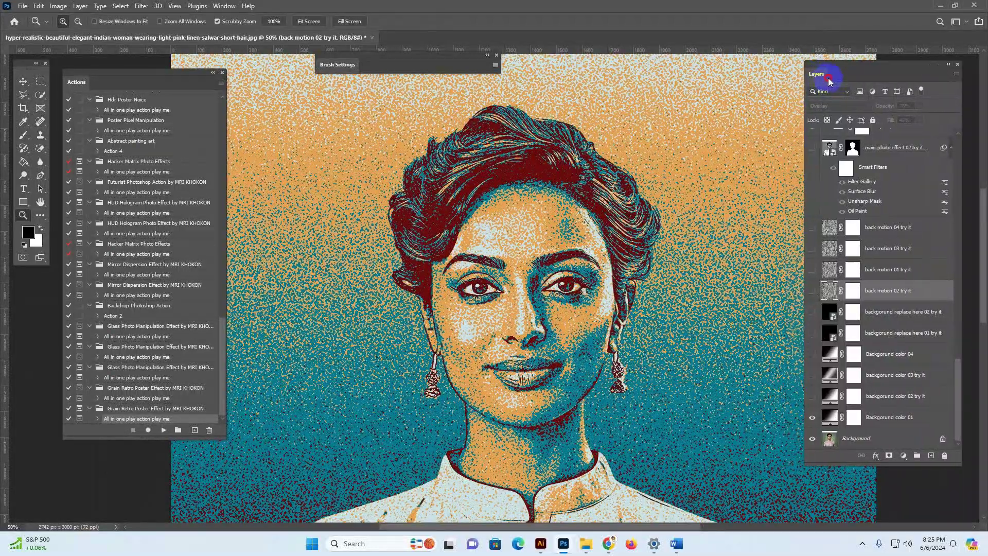
Show the background color 02 layer to give the poster a radial background
{"action": "left_click", "coordinate": [887, 397]}
{"action": "left_click", "coordinate": [812, 396]}
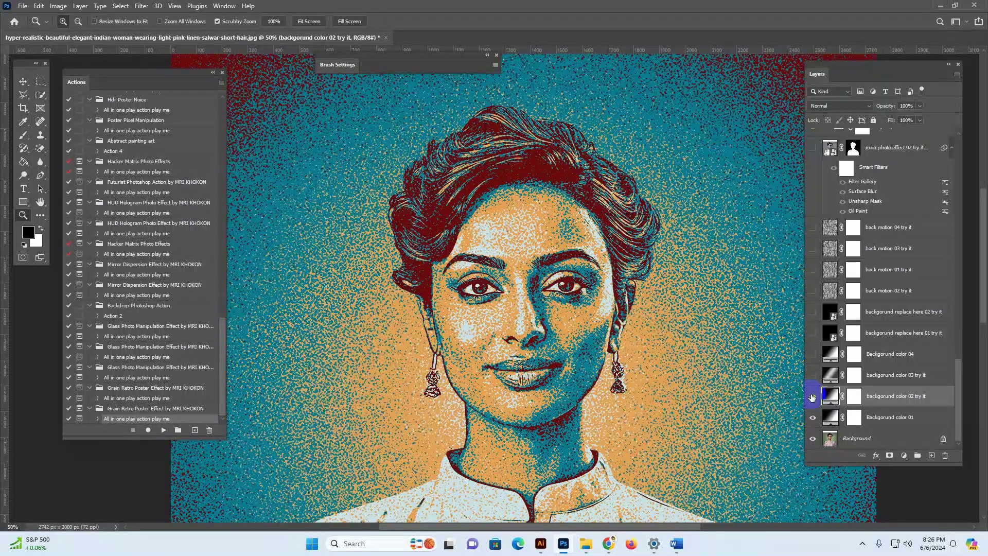
{"action": "left_click", "coordinate": [708, 327], "text": "alt"}
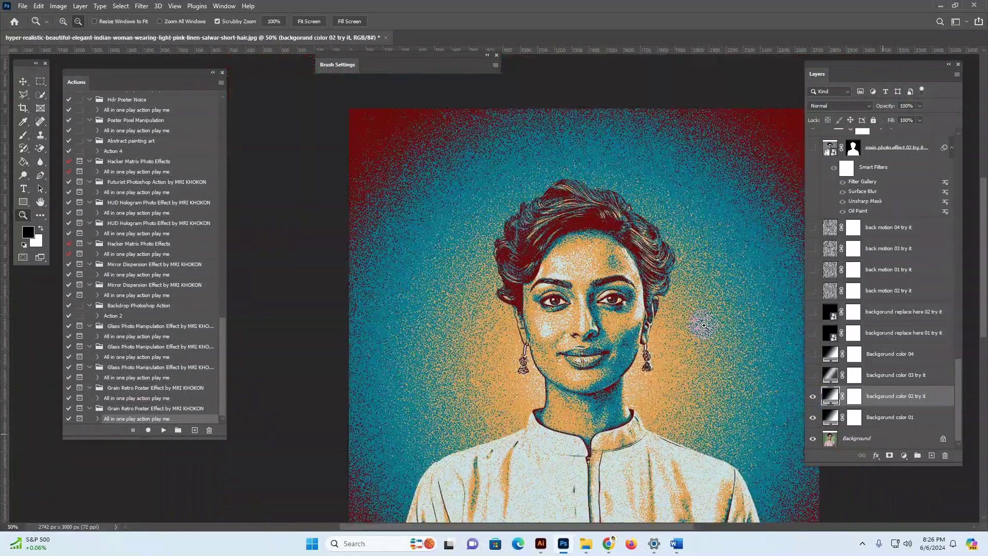
{"action": "left_click", "coordinate": [814, 396]}
Try a 232% scale on the background color 02 radial gradient, then reduce the scale and apply the gradient fill
{"action": "double_click", "coordinate": [829, 395]}
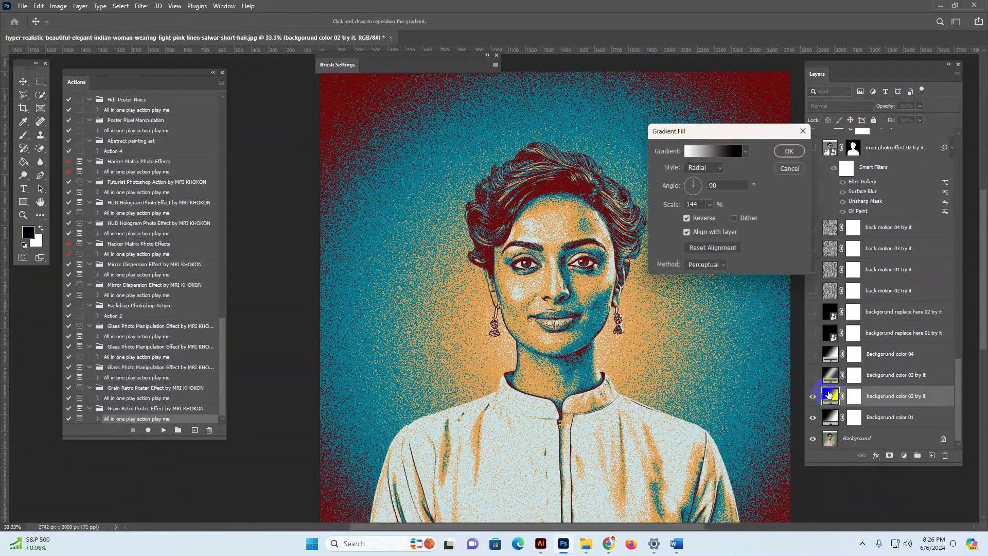
{"action": "left_click", "coordinate": [710, 204]}
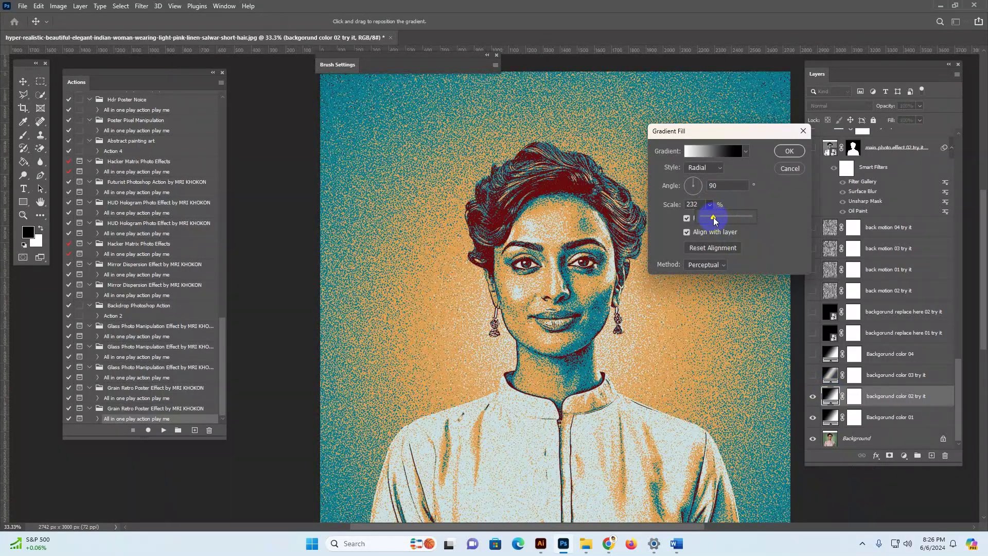
{"action": "left_click_drag", "start_coordinate": [720, 221], "coordinate": [712, 221]}
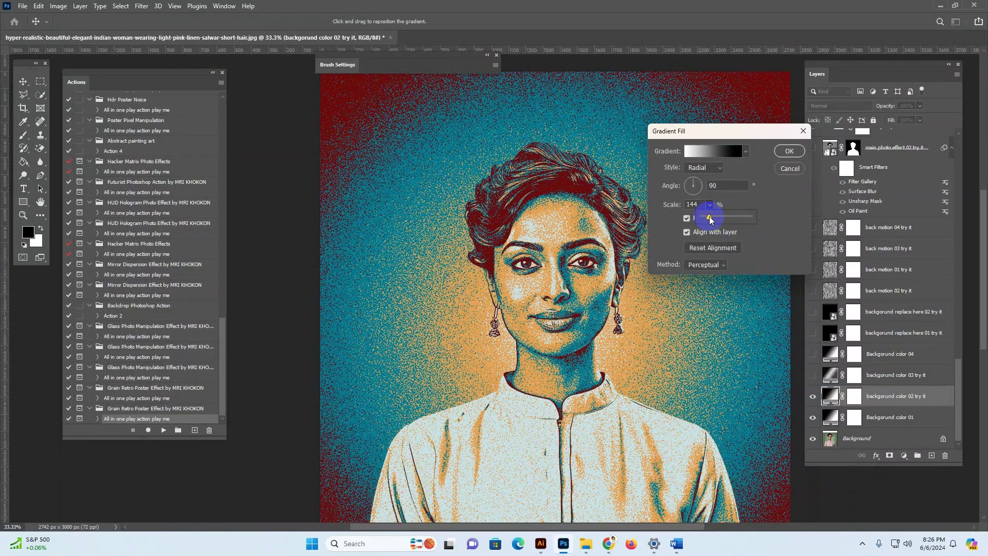
{"action": "left_click_drag", "start_coordinate": [705, 219], "coordinate": [709, 217]}
{"action": "left_click", "coordinate": [790, 151]}
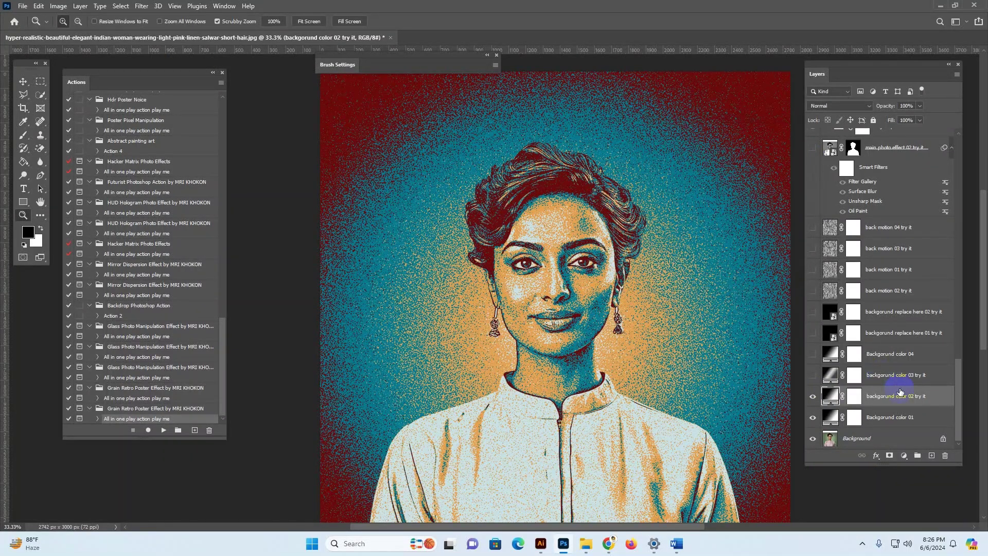
Show the background color 03 layer to give the poster a horizontally banded background
{"action": "double_click", "coordinate": [828, 378]}
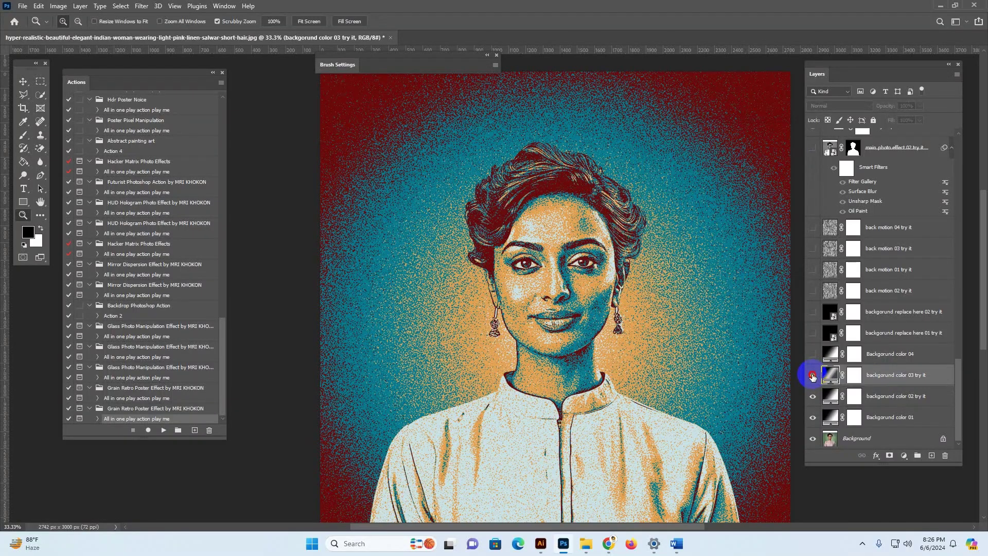
{"action": "left_click", "coordinate": [812, 378]}
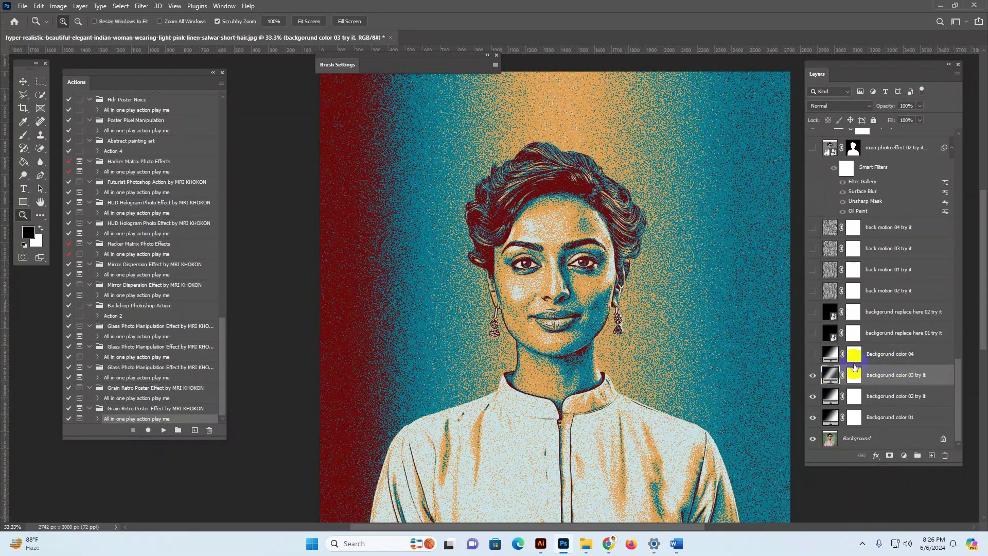
Try the background color 04 layer on the poster and hide it again
{"action": "left_click", "coordinate": [820, 352]}
{"action": "left_click", "coordinate": [812, 355]}
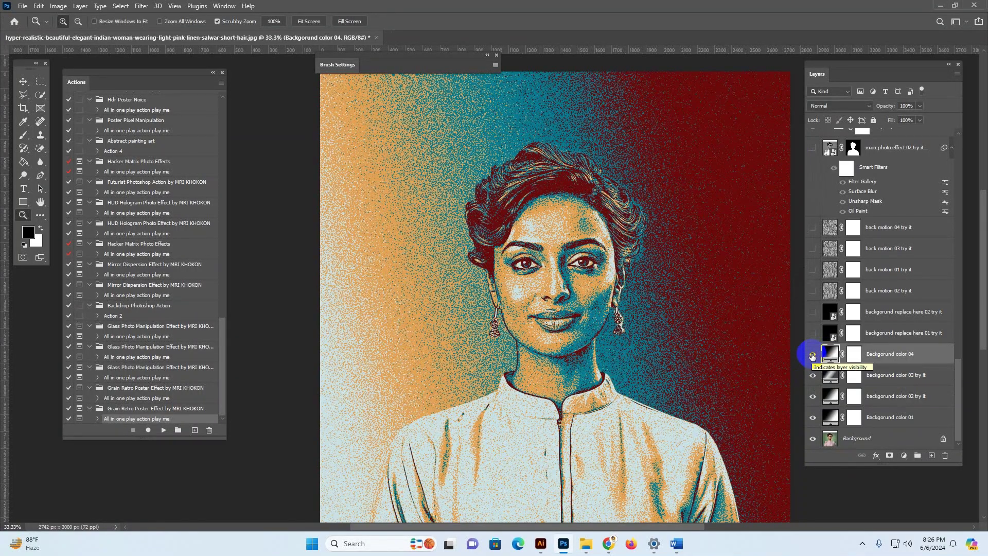
{"action": "left_click", "coordinate": [812, 356]}
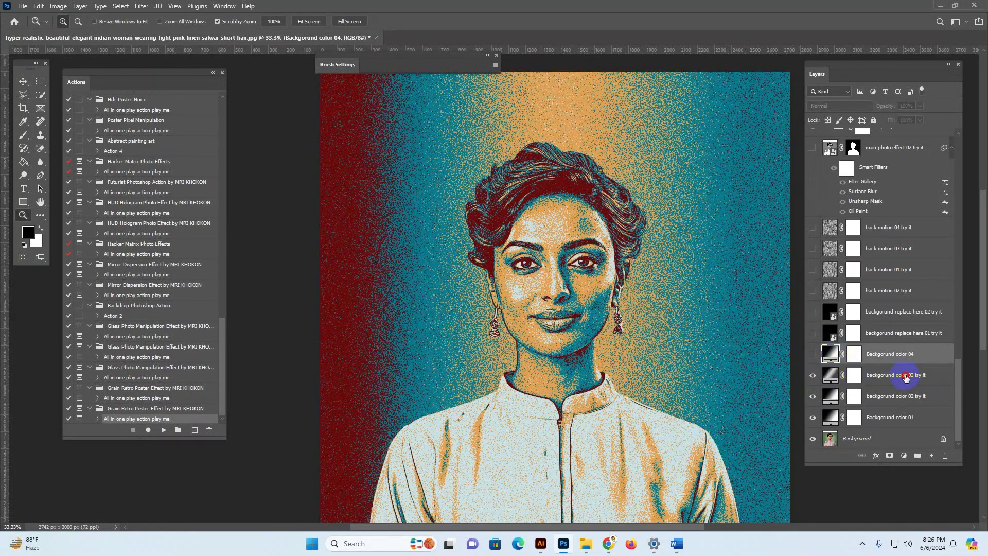
Hide the background color 03 layer and select the background color 02 layer
{"action": "left_click", "coordinate": [824, 374]}
{"action": "left_click", "coordinate": [813, 374]}
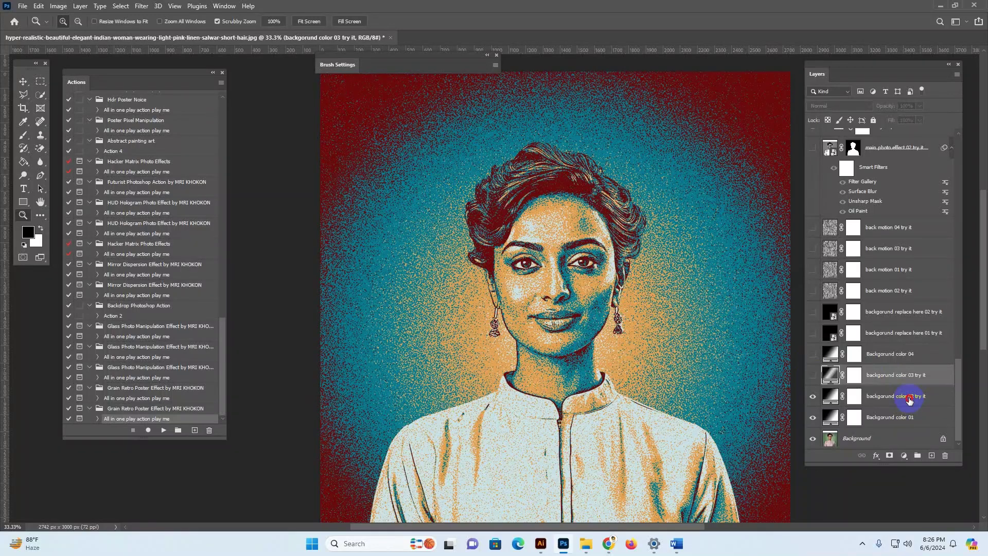
{"action": "left_click", "coordinate": [862, 397]}
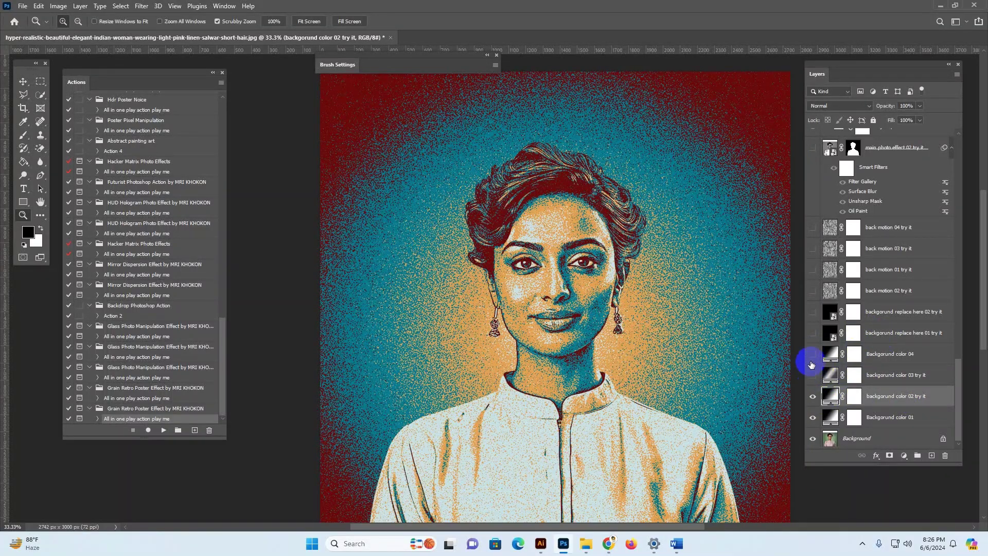
Hide the background color 02 layer to compare it with background color 01, and show it again
{"action": "left_click", "coordinate": [814, 397]}
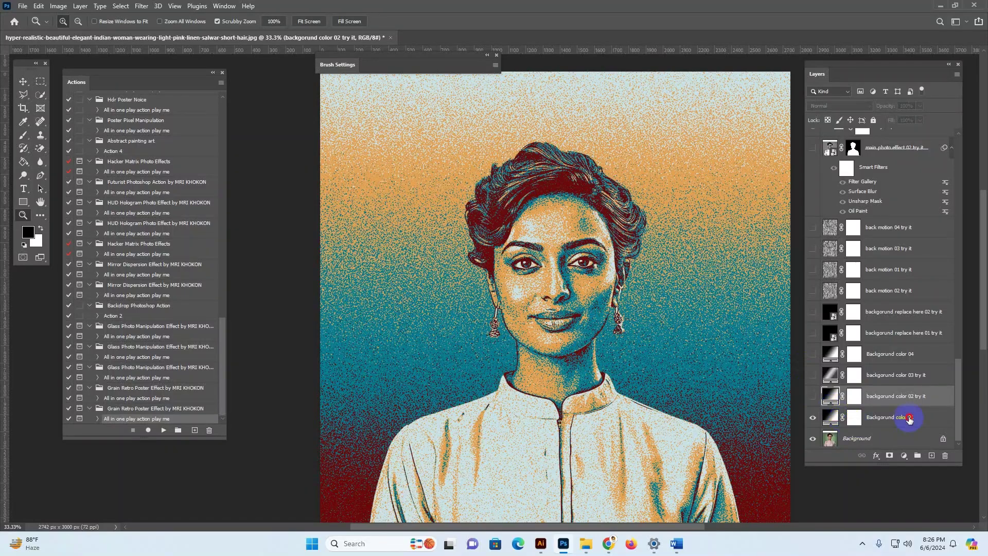
{"action": "left_click", "coordinate": [857, 417]}
{"action": "left_click", "coordinate": [822, 395]}
{"action": "left_click", "coordinate": [813, 397]}
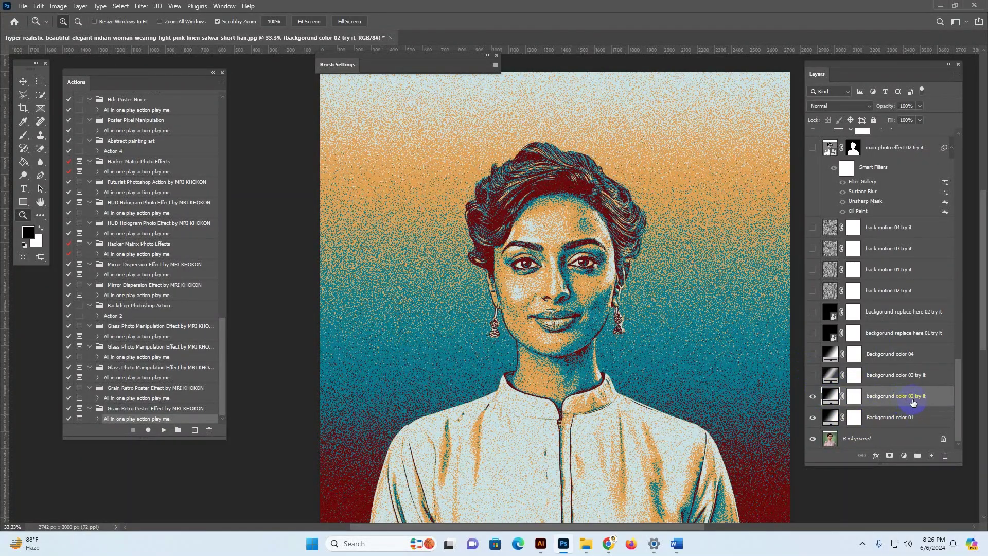
{"action": "left_click", "coordinate": [825, 375]}
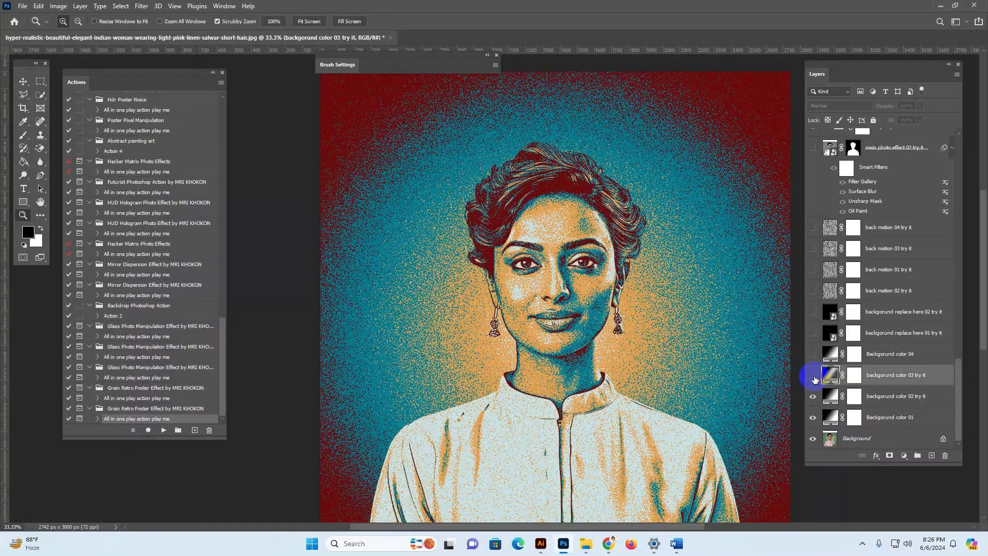
Preview the back motion 02 texture over the radial background and hide it again
{"action": "left_click", "coordinate": [894, 335]}
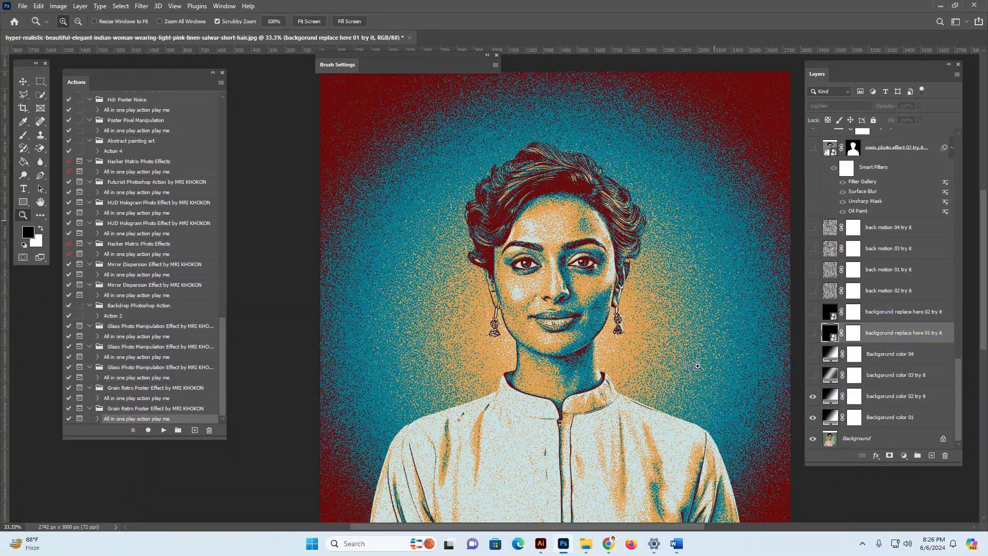
{"action": "left_click", "coordinate": [925, 316]}
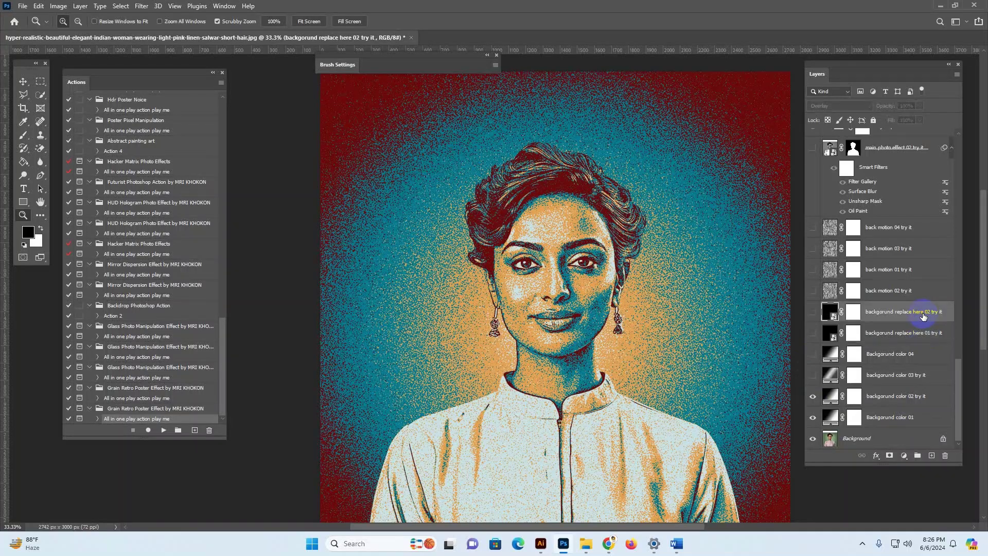
{"action": "left_click", "coordinate": [836, 291]}
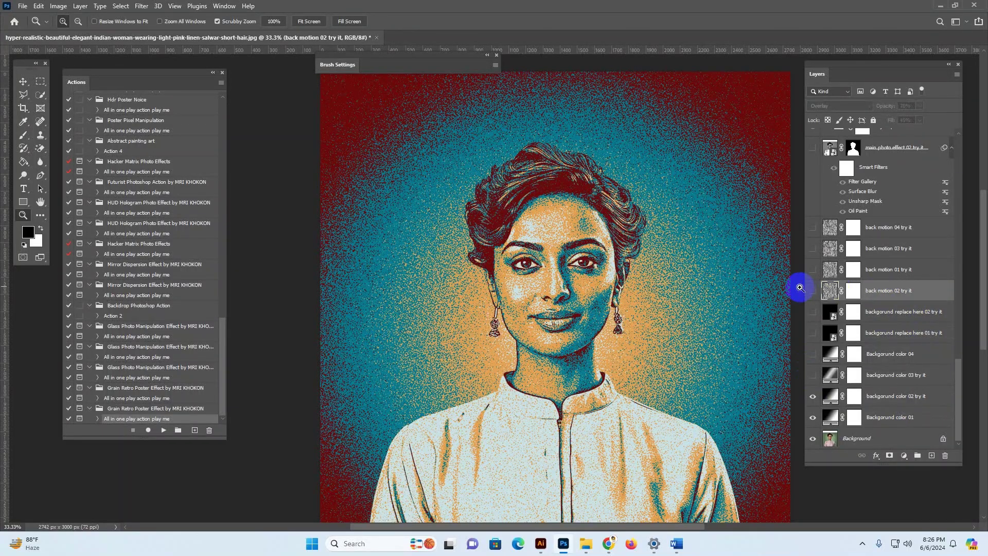
{"action": "left_click", "coordinate": [813, 291]}
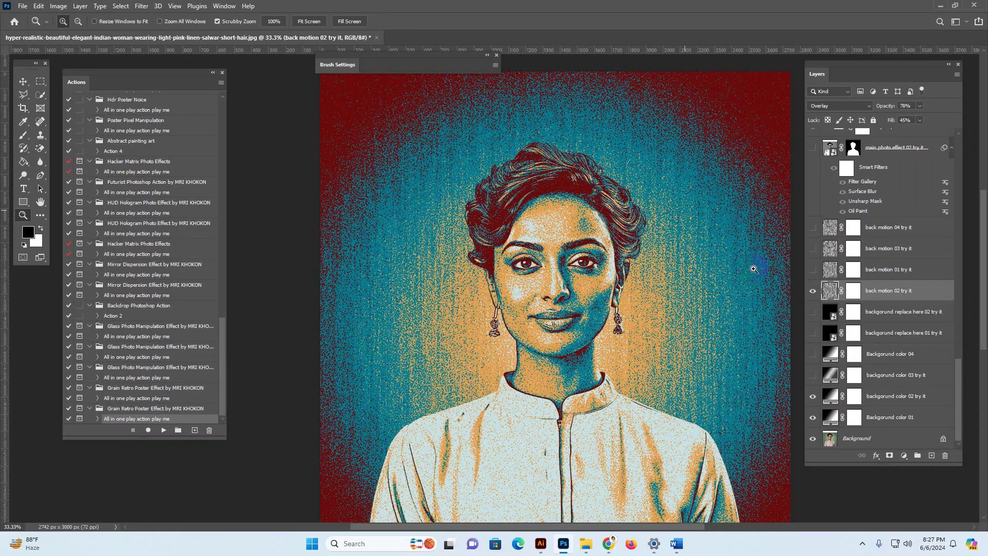
{"action": "left_click", "coordinate": [813, 291]}
Try the back motion 01 layer at 65% opacity and hide it again
{"action": "left_click", "coordinate": [813, 269]}
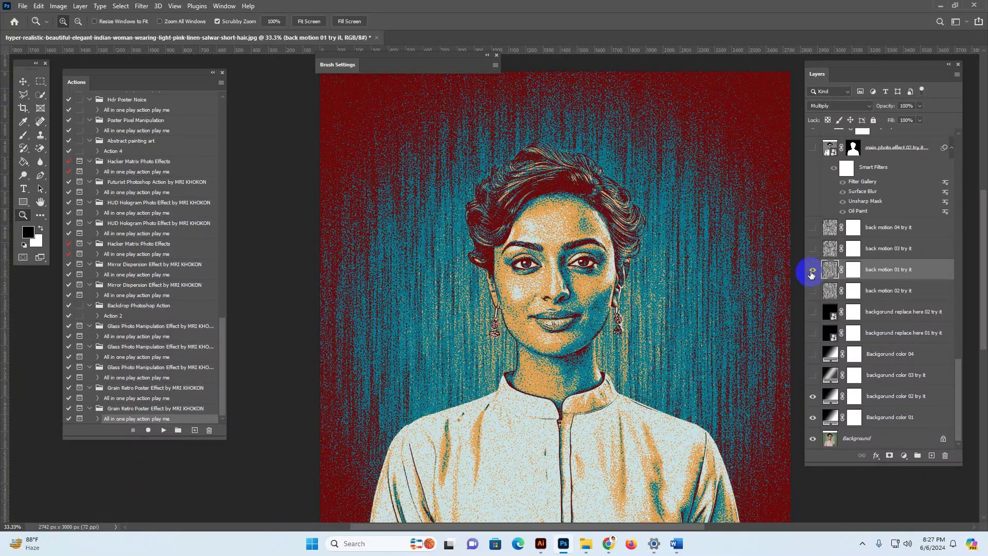
{"action": "left_click", "coordinate": [920, 105]}
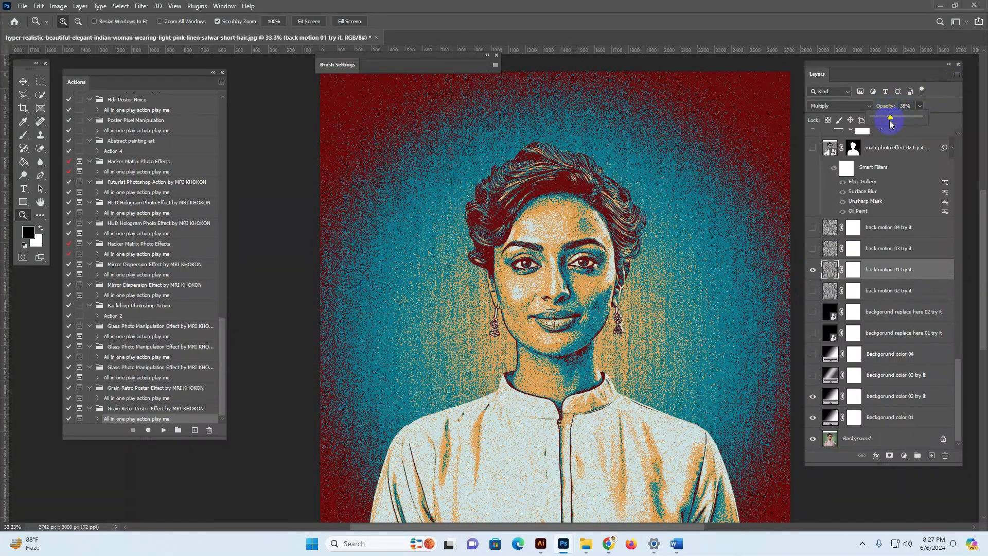
{"action": "left_click_drag", "start_coordinate": [900, 116], "coordinate": [903, 116]}
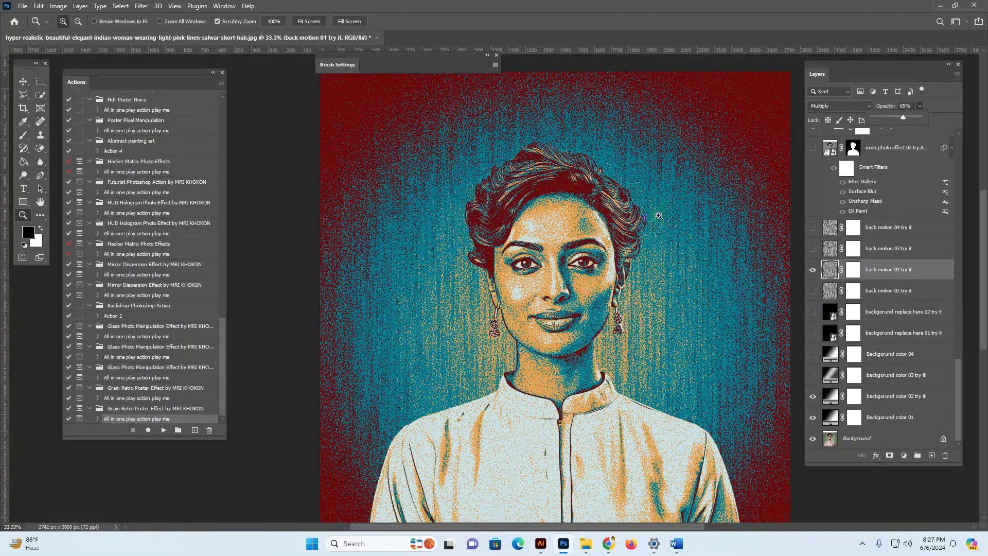
{"action": "left_click", "coordinate": [813, 269]}
Preview the back motion 03 and back motion 04 layers one after the other, hiding each again
{"action": "left_click", "coordinate": [812, 249]}
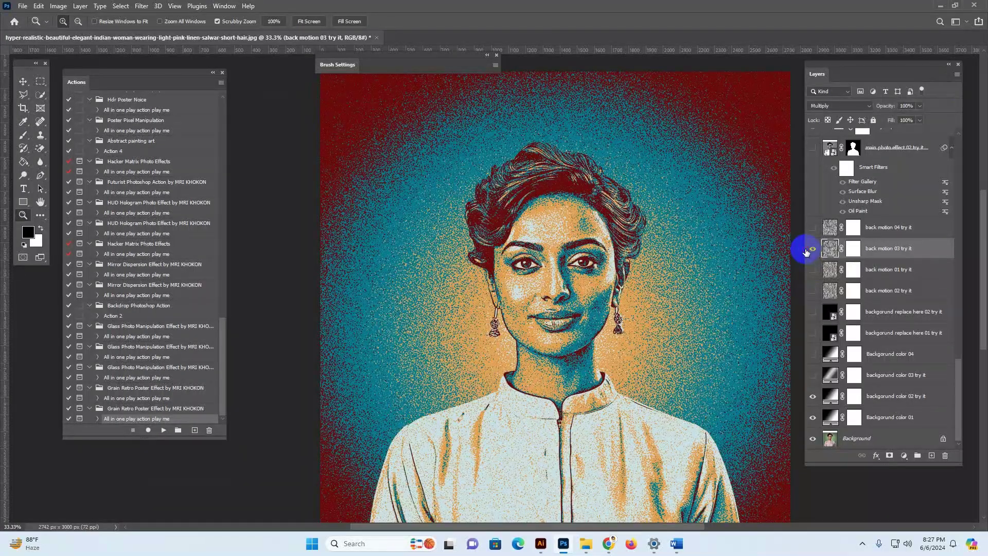
{"action": "left_click", "coordinate": [812, 248]}
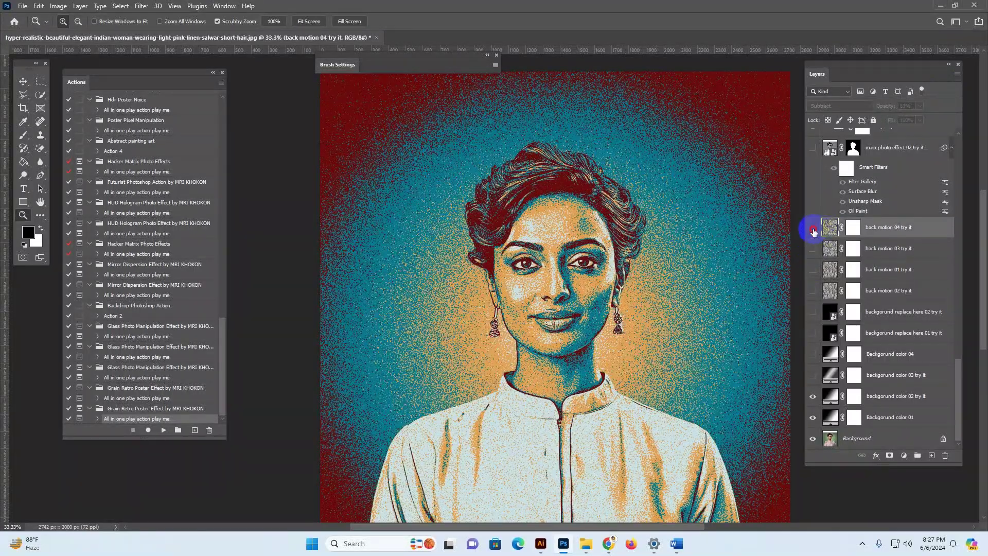
{"action": "left_click", "coordinate": [813, 228]}
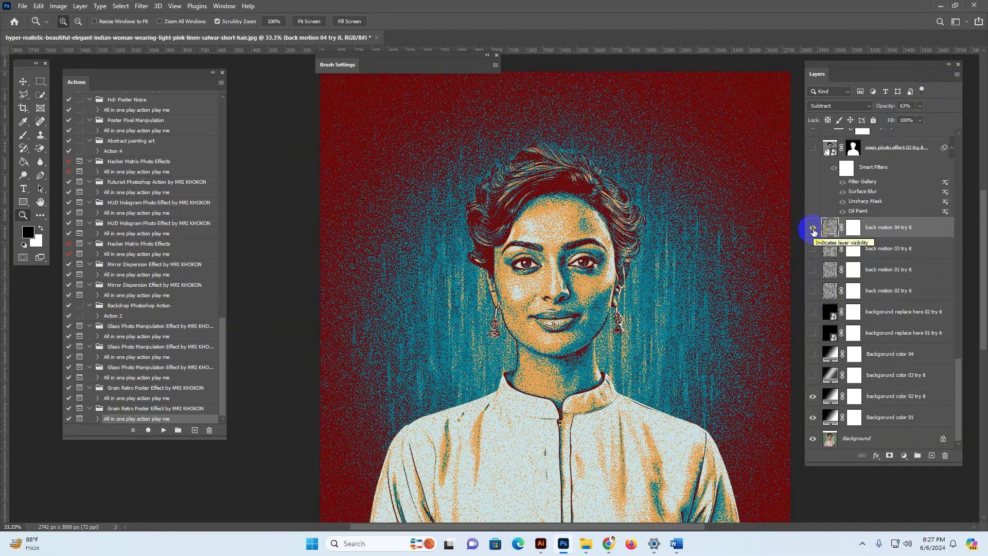
{"action": "left_click", "coordinate": [813, 227]}
Show the back motion 02 layer and the background replace here 01 smart object layer
{"action": "left_click", "coordinate": [812, 291]}
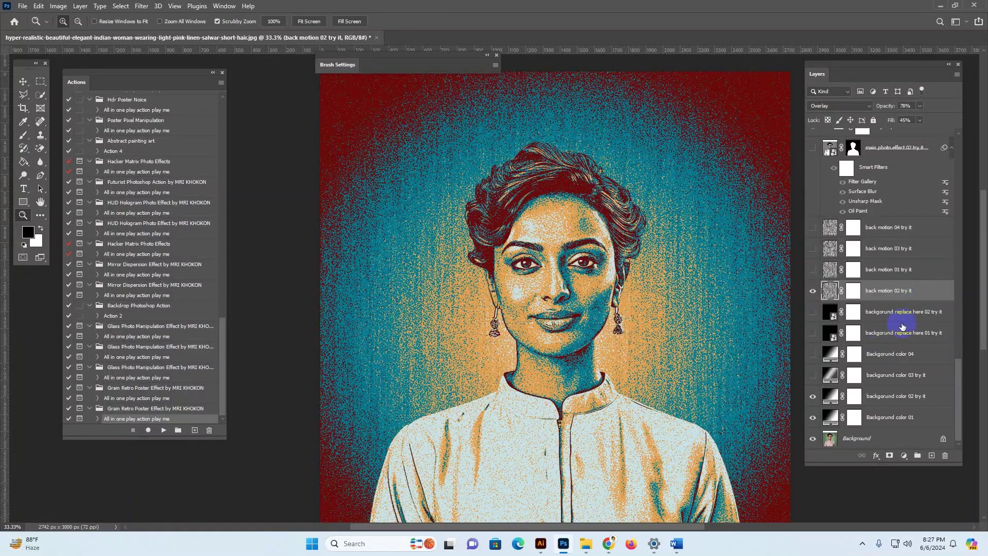
{"action": "left_click", "coordinate": [882, 333]}
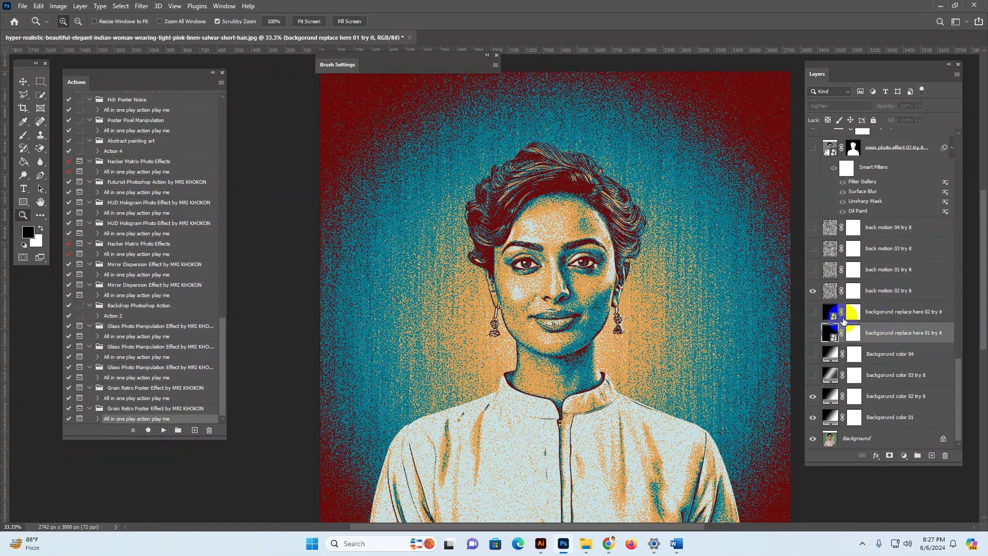
{"action": "left_click", "coordinate": [812, 336]}
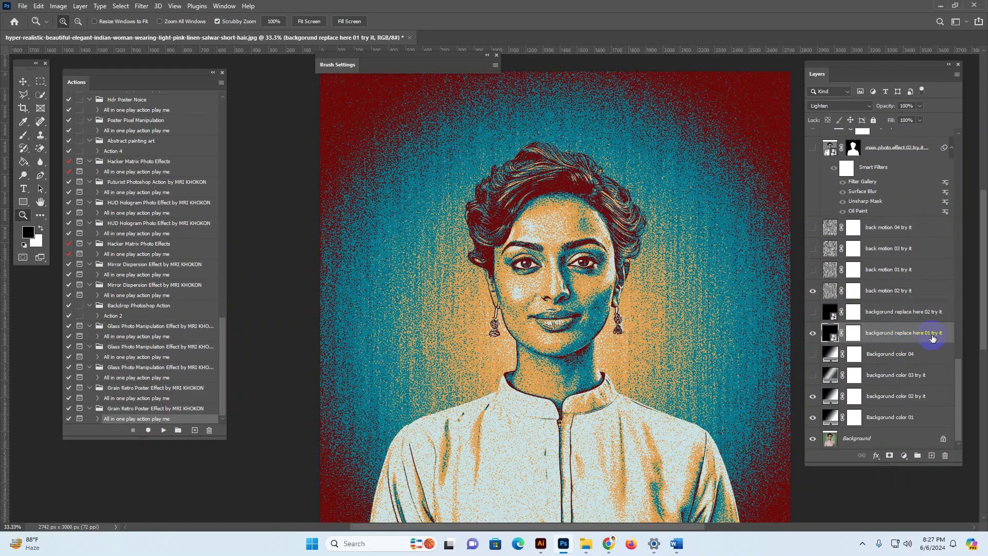
{"action": "right_click", "coordinate": [892, 335]}
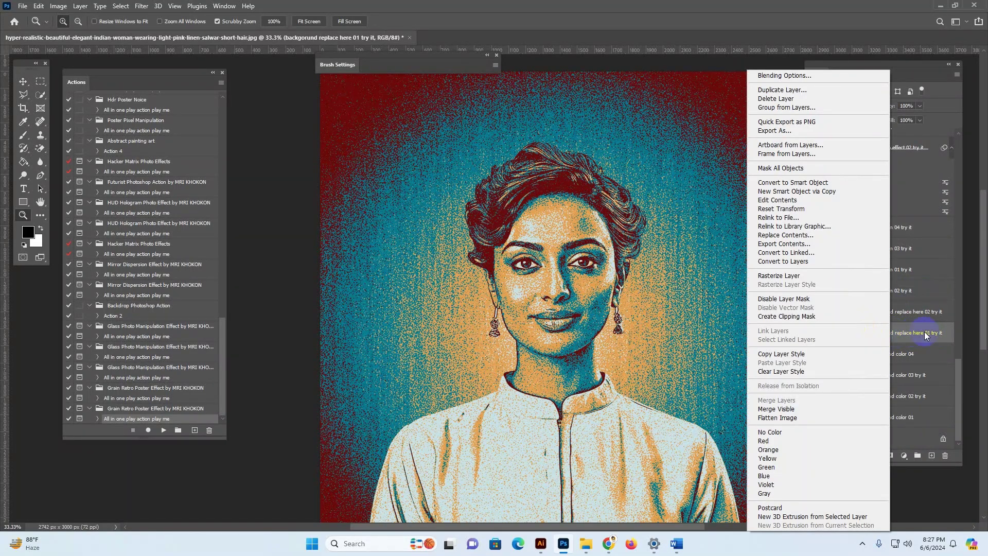
{"action": "left_click", "coordinate": [787, 195]}
{"action": "left_click", "coordinate": [906, 336]}
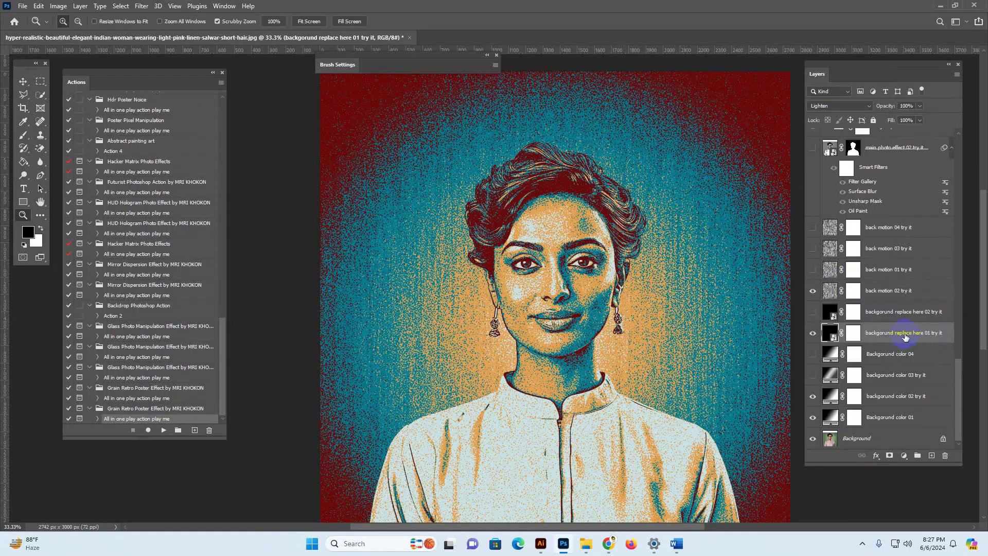
{"action": "right_click", "coordinate": [900, 333]}
Switch to File Explorer, locate the Extra backgorund folder inside Main file Grain Retro Poster Effect, and return to Photoshop
{"action": "left_click", "coordinate": [591, 543]}
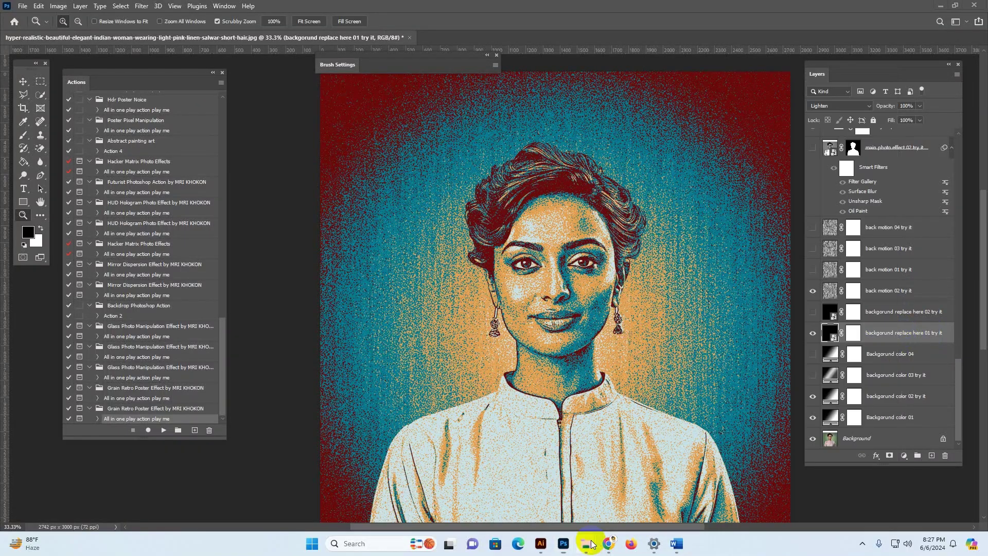
{"action": "left_click", "coordinate": [690, 493]}
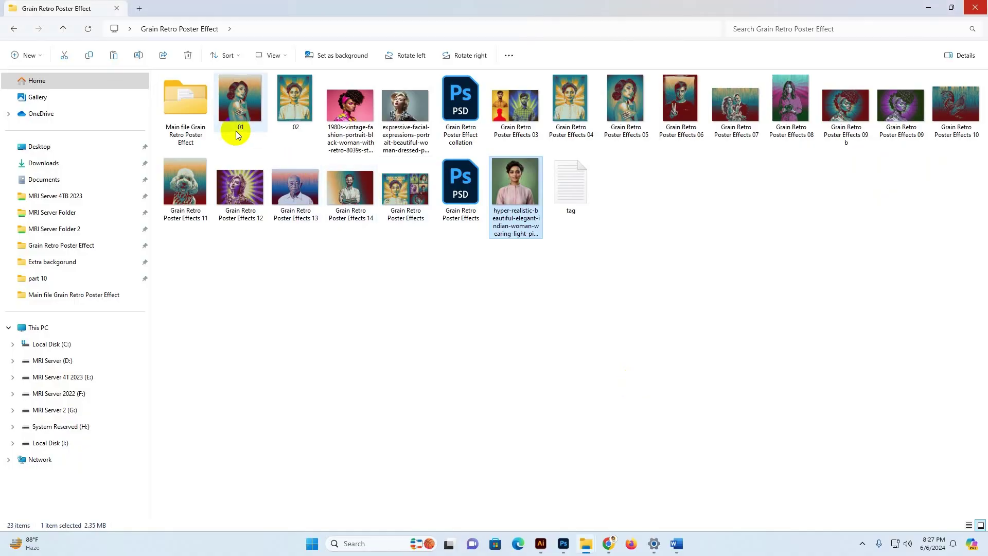
{"action": "left_click", "coordinate": [189, 126]}
{"action": "double_click", "coordinate": [190, 127]}
{"action": "left_click", "coordinate": [192, 108]}
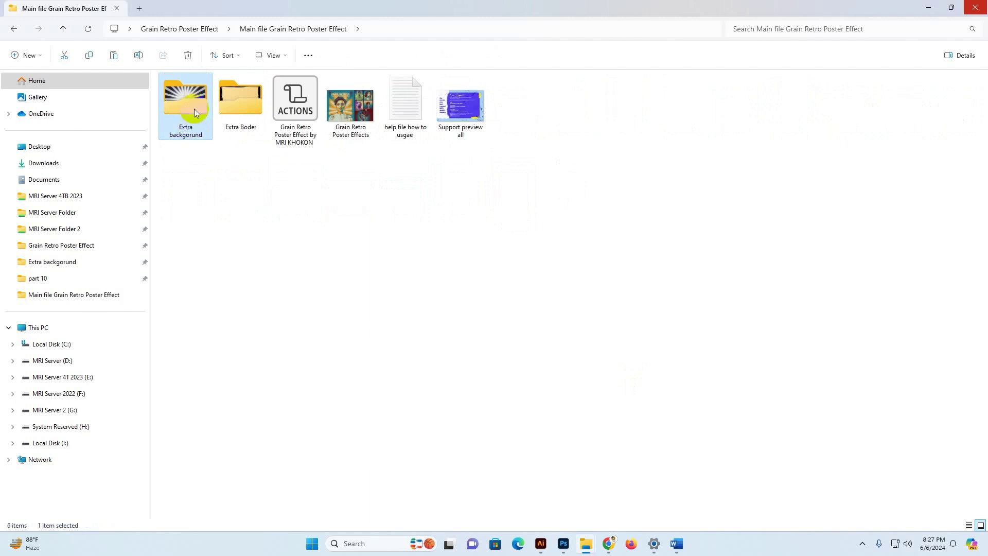
{"action": "left_click", "coordinate": [563, 543]}
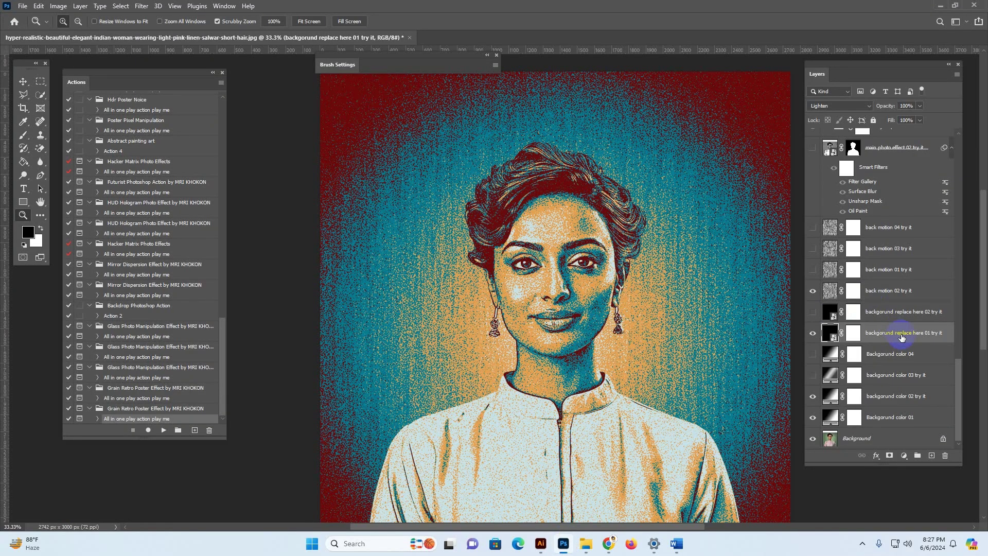
Replace the contents of the background replace here 01 smart object with the sunburst image 47 from the Extra backgorund folder
{"action": "right_click", "coordinate": [902, 339]}
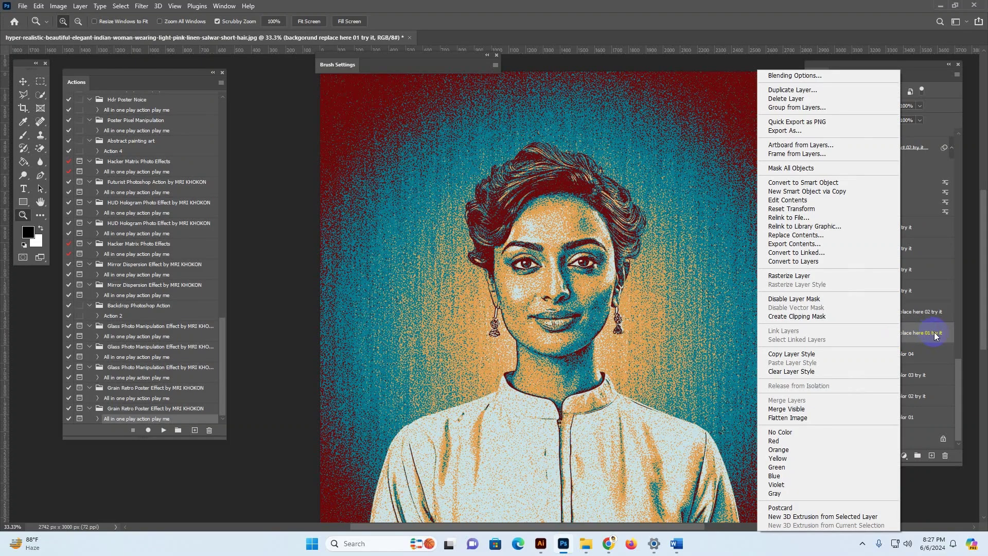
{"action": "left_click", "coordinate": [936, 336]}
{"action": "right_click", "coordinate": [935, 336]}
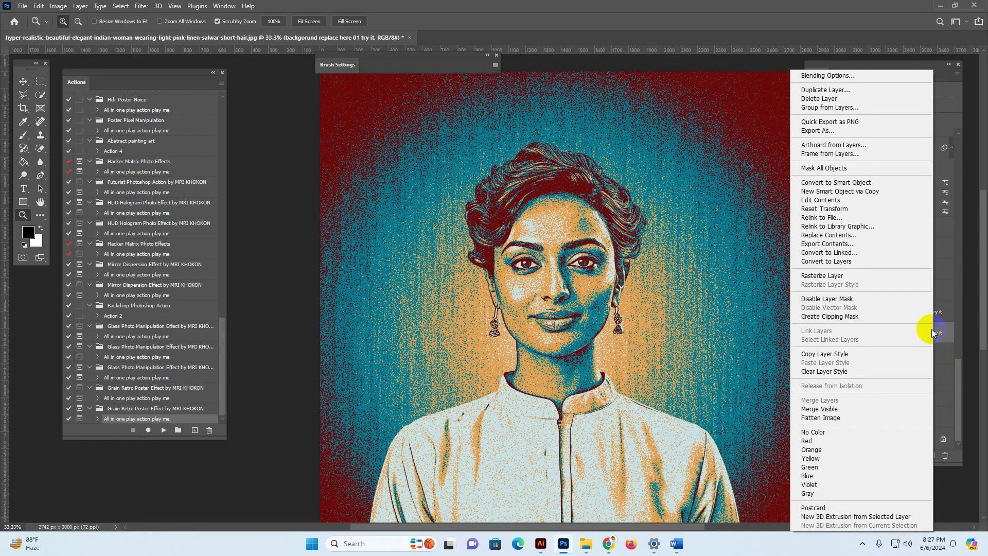
{"action": "left_click", "coordinate": [827, 236]}
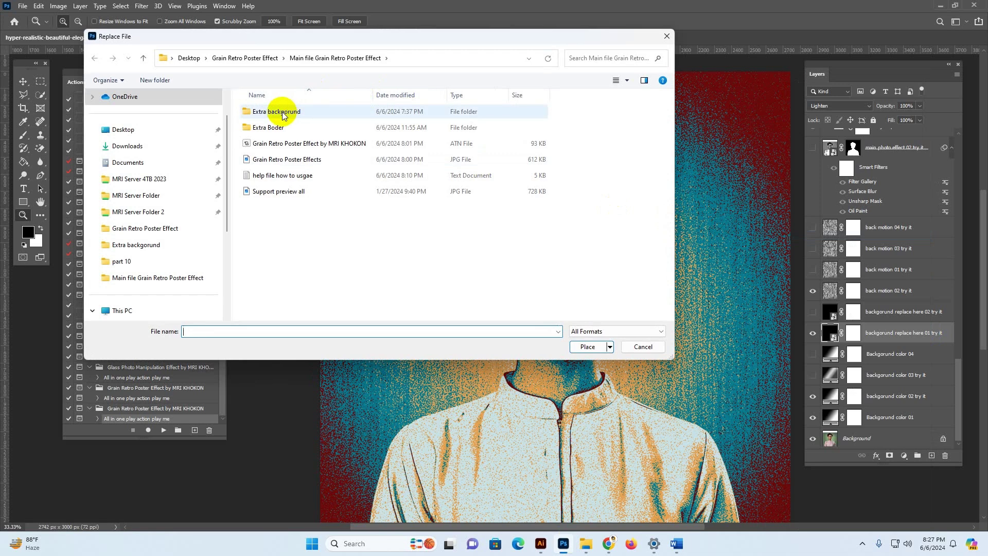
{"action": "left_click", "coordinate": [283, 113]}
{"action": "double_click", "coordinate": [282, 113]}
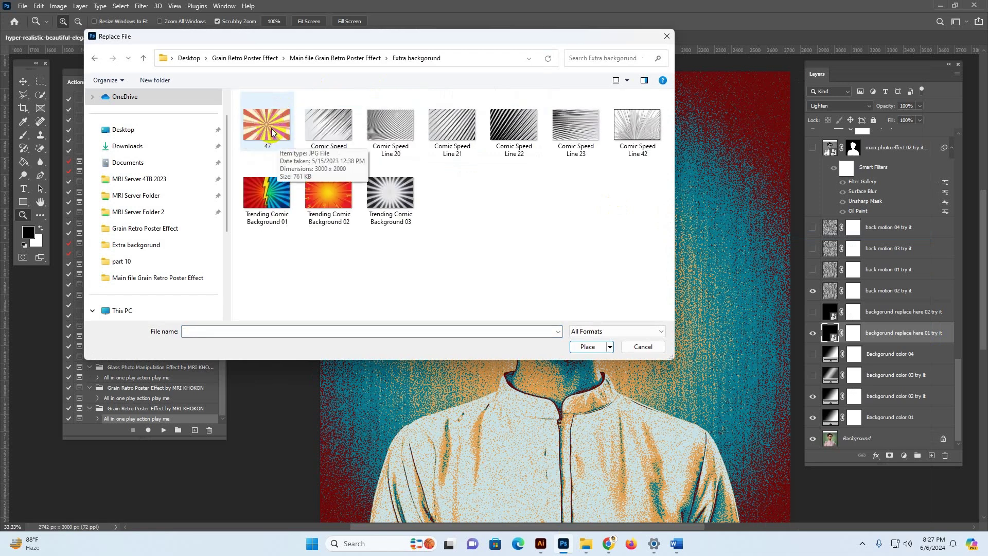
{"action": "left_click", "coordinate": [272, 131]}
{"action": "left_click", "coordinate": [392, 201]}
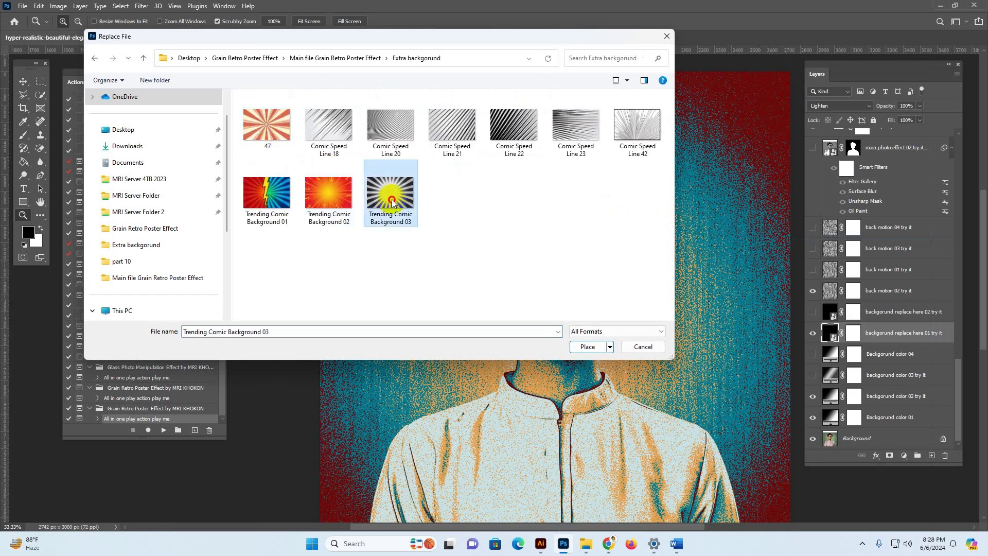
{"action": "left_click", "coordinate": [334, 203]}
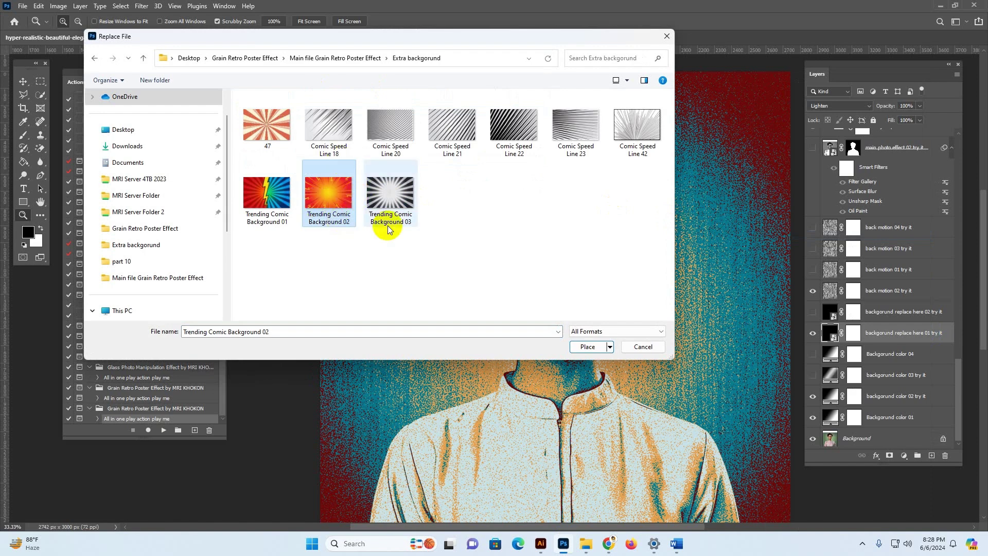
{"action": "left_click", "coordinate": [281, 135]}
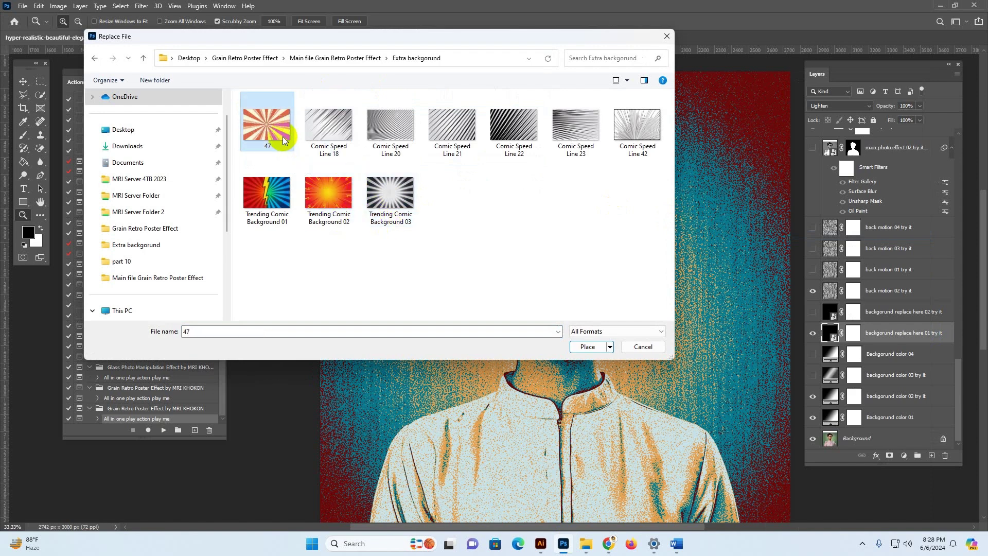
{"action": "left_click", "coordinate": [588, 348]}
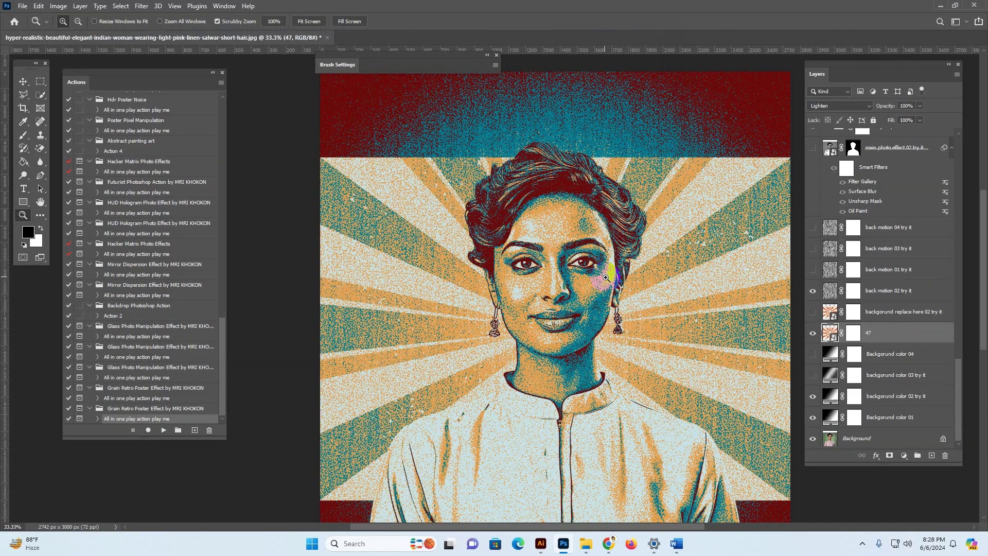
{"action": "left_click", "coordinate": [649, 241], "text": "alt"}
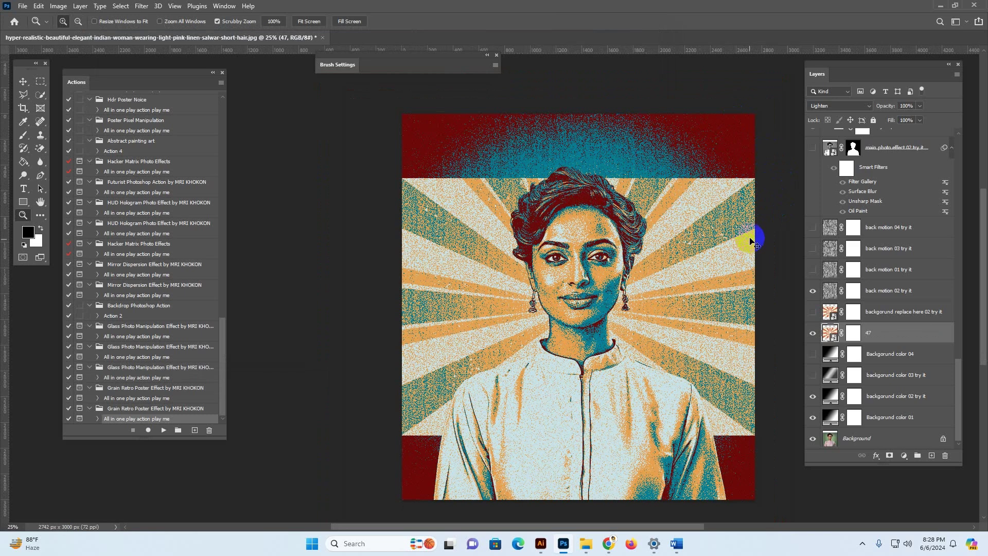
Turn on the transform controls and rotate the layer 47 sunburst by about 90 degrees
{"action": "key", "text": "ctrl+t"}
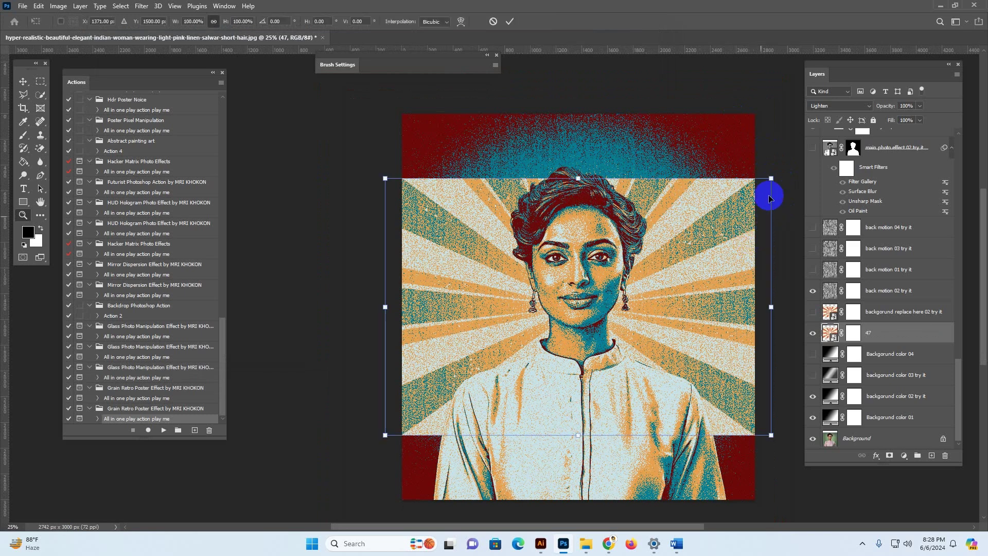
{"action": "left_click", "coordinate": [23, 81]}
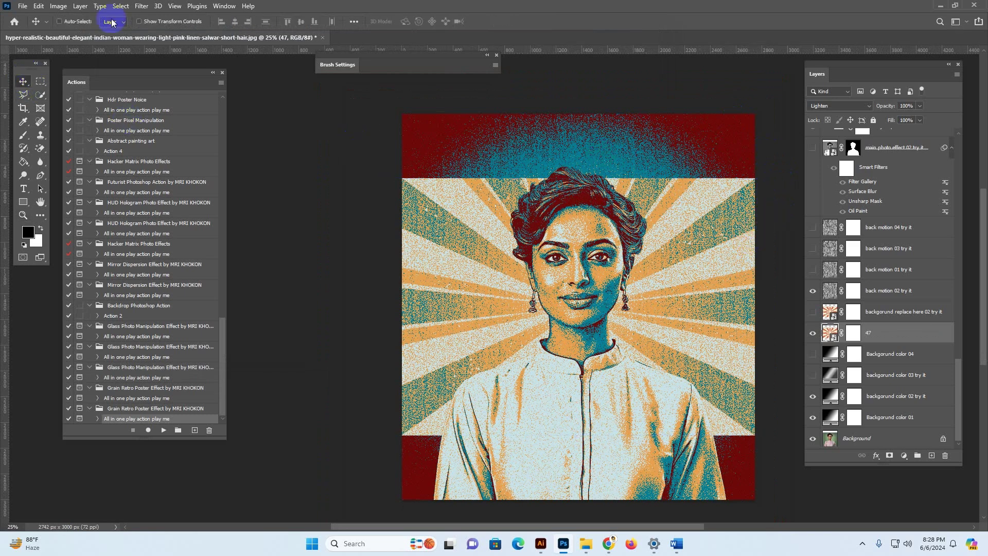
{"action": "left_click", "coordinate": [140, 21]}
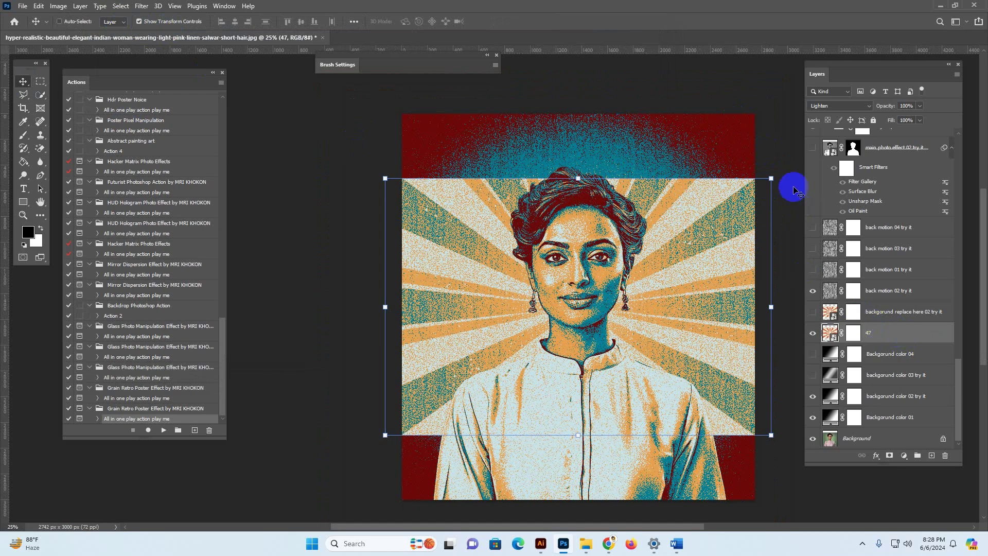
{"action": "left_click_drag", "start_coordinate": [808, 266], "coordinate": [720, 478]}
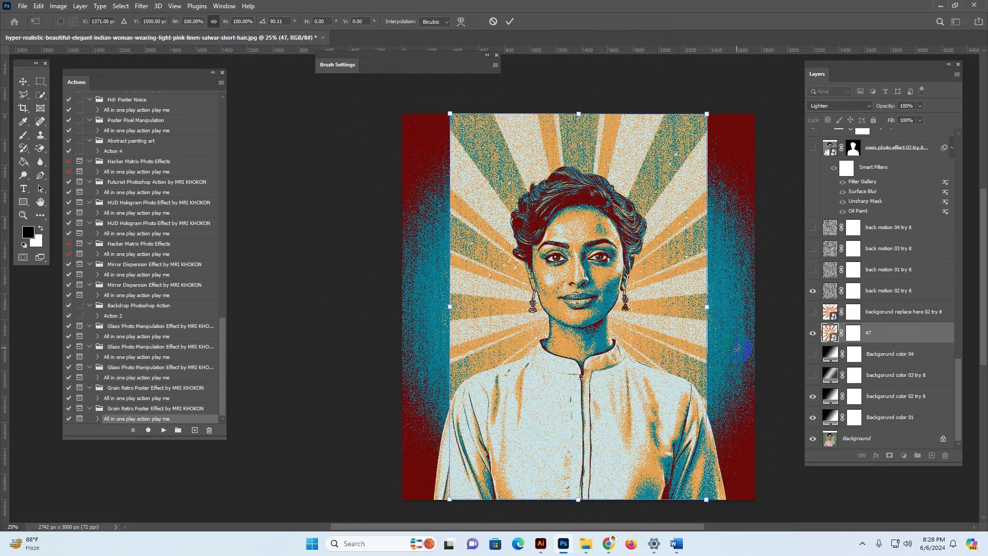
Enlarge and reposition the layer 47 sunburst to cover the whole canvas, then turn off Auto-Select and the transform controls
{"action": "key", "text": "ctrl+minus"}
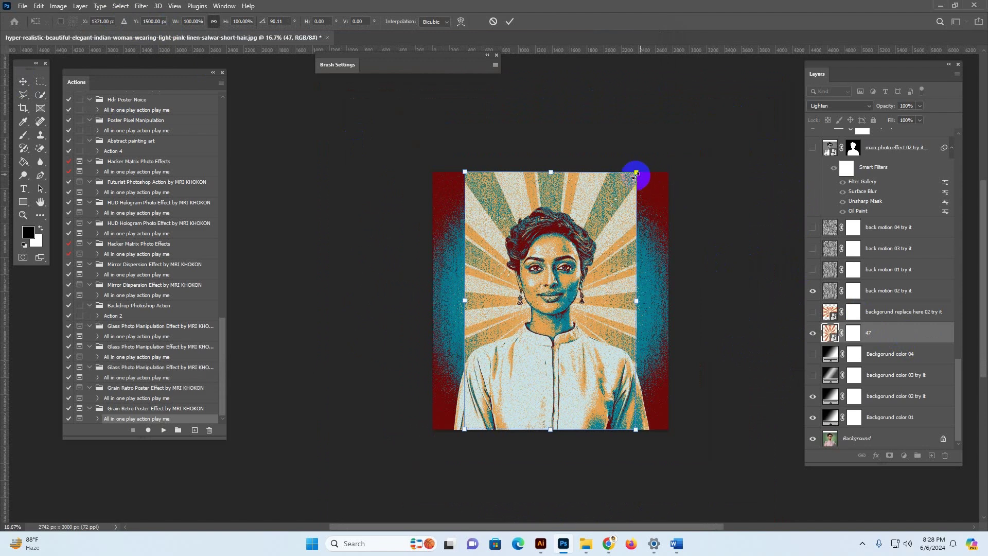
{"action": "left_click_drag", "start_coordinate": [643, 160], "coordinate": [671, 110]}
{"action": "left_click_drag", "start_coordinate": [635, 253], "coordinate": [591, 291]}
{"action": "left_click_drag", "start_coordinate": [640, 465], "coordinate": [676, 519]}
{"action": "mouse_move", "coordinate": [641, 322]}
{"action": "left_mouse_down"}
{"action": "mouse_move", "coordinate": [636, 253]}
{"action": "mouse_move", "coordinate": [638, 307]}
{"action": "left_mouse_up"}
{"action": "key", "text": "Return"}
{"action": "key", "text": "ctrl+plus"}
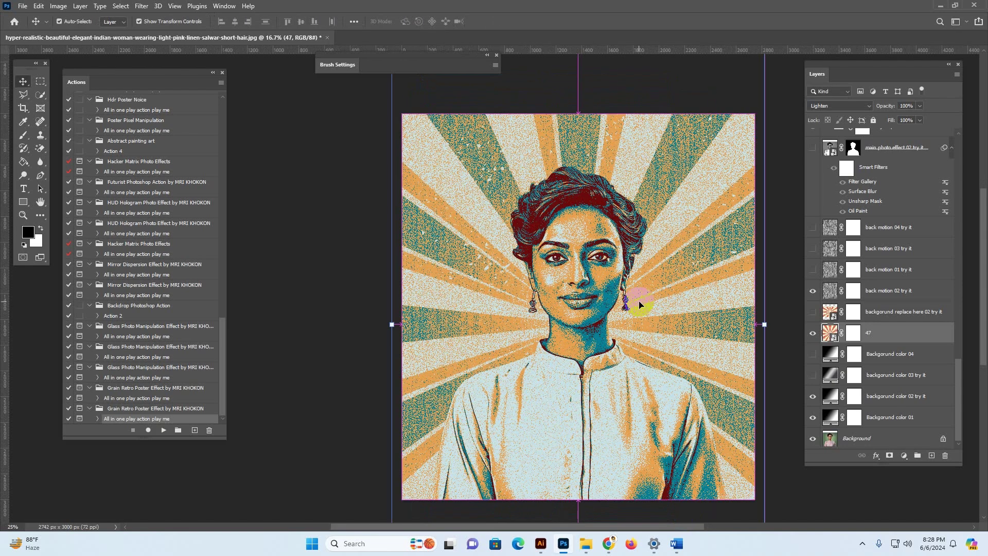
{"action": "left_click", "coordinate": [85, 21]}
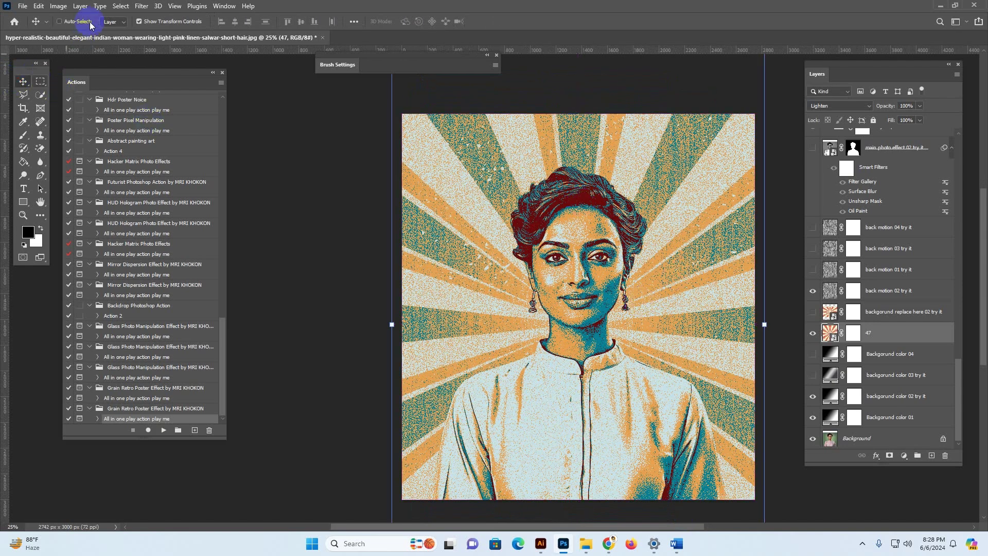
{"action": "left_click", "coordinate": [140, 22]}
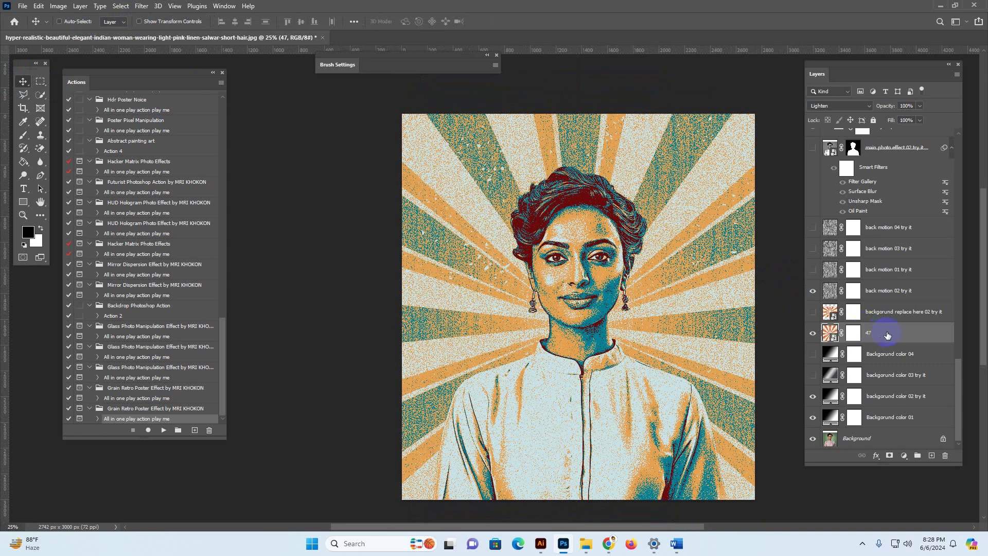
Show the backgorund replace here 02 layer in place of layer 47, toggling its visibility to check the effect
{"action": "left_click", "coordinate": [813, 312]}
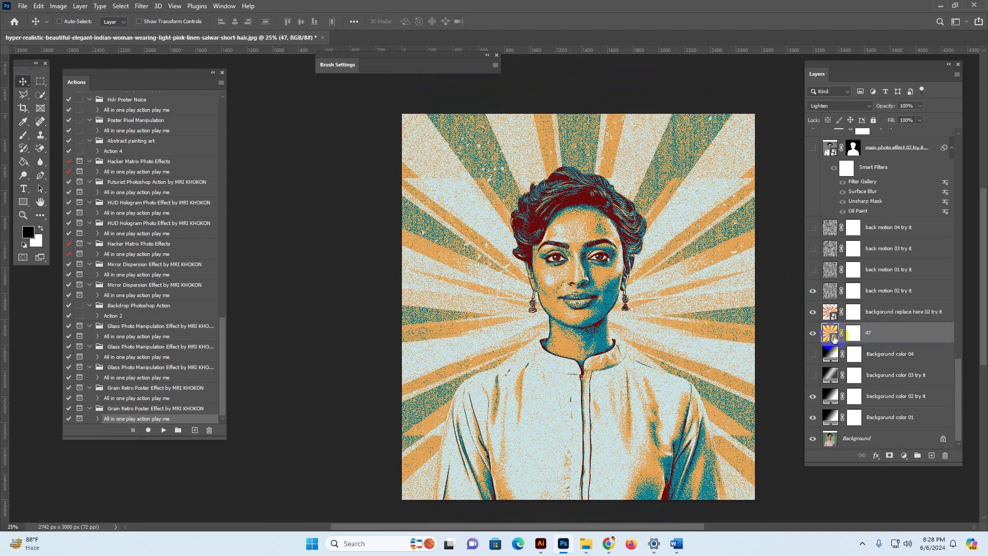
{"action": "left_click", "coordinate": [812, 332]}
{"action": "left_click", "coordinate": [880, 319]}
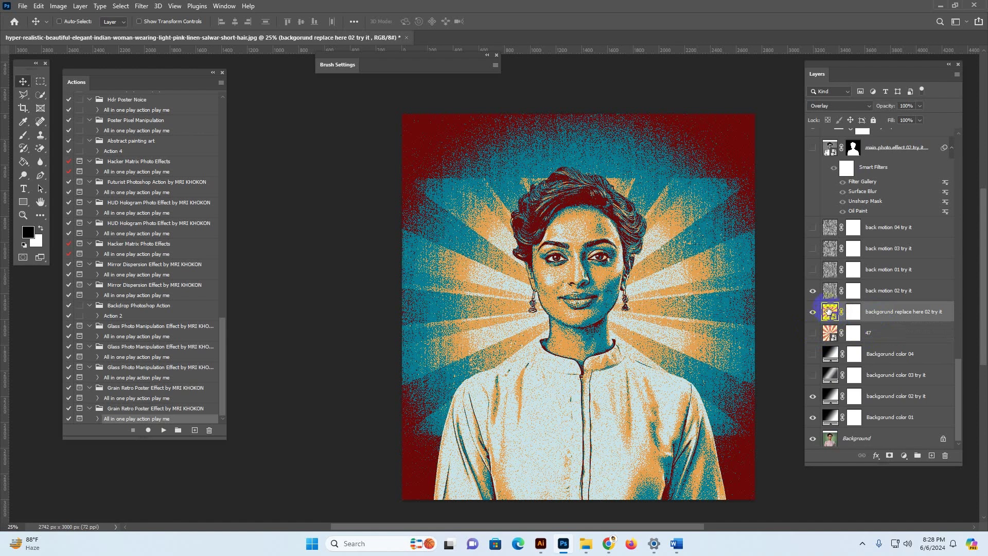
{"action": "left_click", "coordinate": [814, 313]}
{"action": "left_click", "coordinate": [814, 313]}
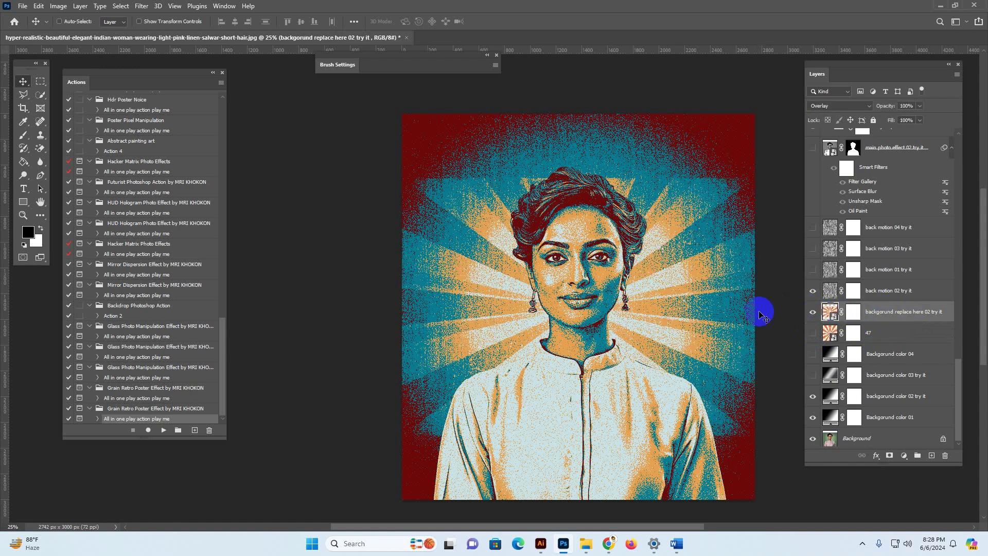
Preview layer 47 once more by itself, then hide it and return to the backgorund replace here 02 layer
{"action": "left_click", "coordinate": [827, 331]}
{"action": "left_click", "coordinate": [814, 313]}
{"action": "left_click", "coordinate": [814, 334]}
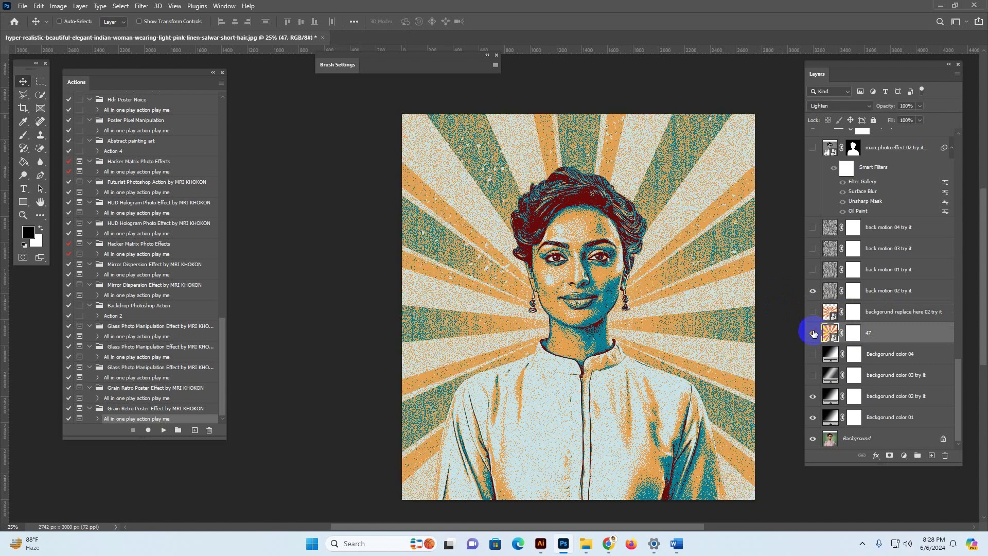
{"action": "left_click", "coordinate": [814, 333]}
{"action": "left_click", "coordinate": [865, 312]}
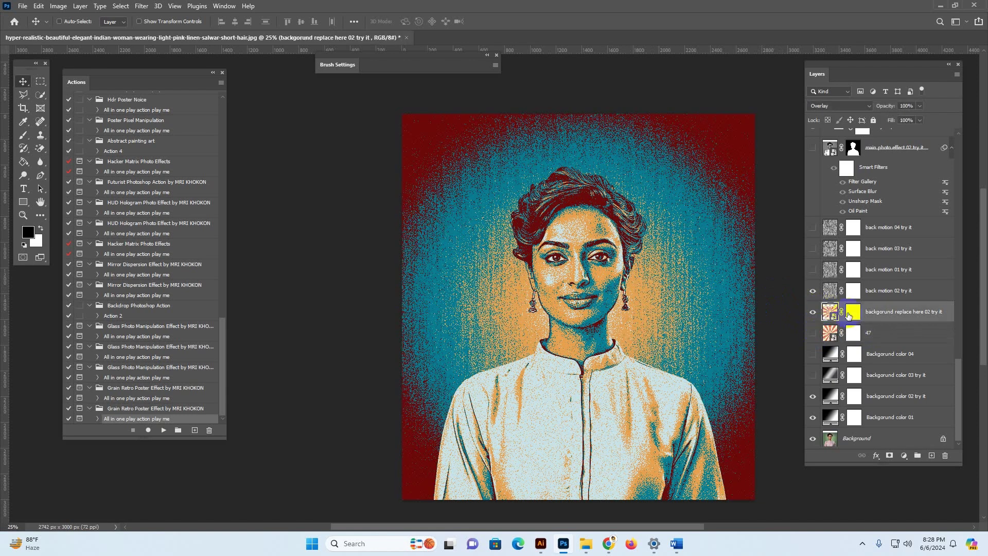
{"action": "left_click", "coordinate": [814, 312]}
Rotate the backgorund replace here 02 sunburst by about 91 degrees and enlarge it to about 109%
{"action": "key", "text": "ctrl+t"}
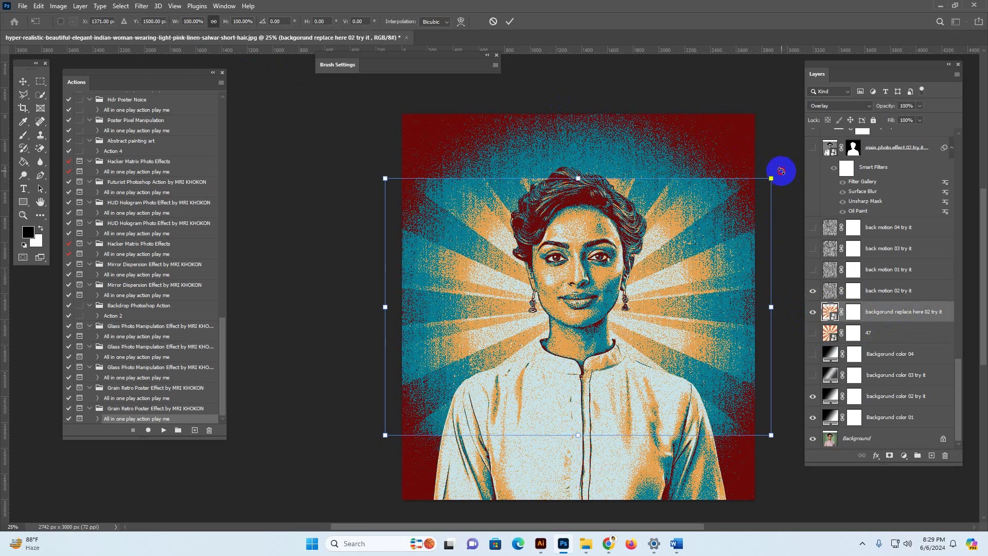
{"action": "left_click_drag", "start_coordinate": [782, 171], "coordinate": [719, 510]}
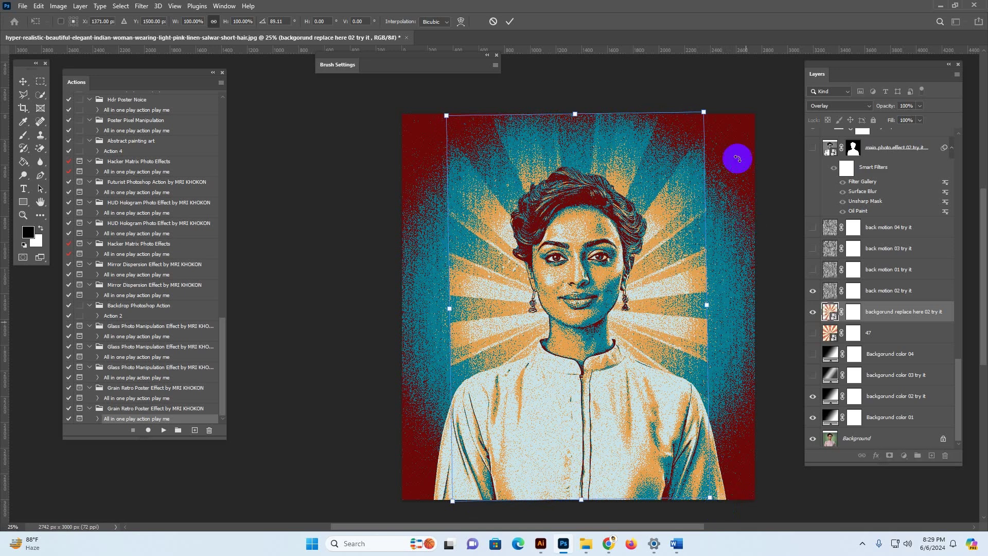
{"action": "left_click_drag", "start_coordinate": [703, 112], "coordinate": [735, 82]}
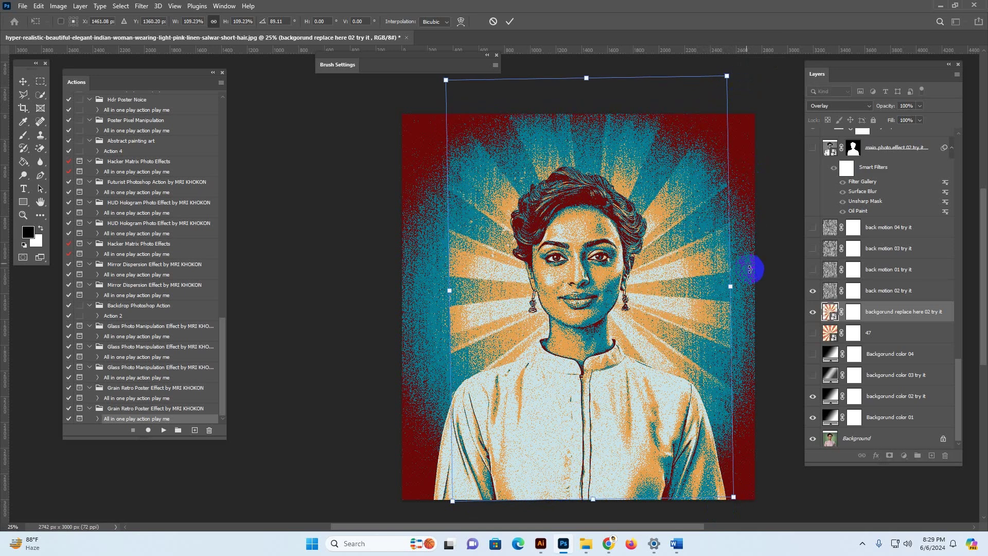
{"action": "left_click_drag", "start_coordinate": [754, 269], "coordinate": [757, 276]}
Enlarge the backgorund replace here 02 sunburst further to cover the canvas, centre it behind the portrait and apply the transform
{"action": "key", "text": "ctrl+minus"}
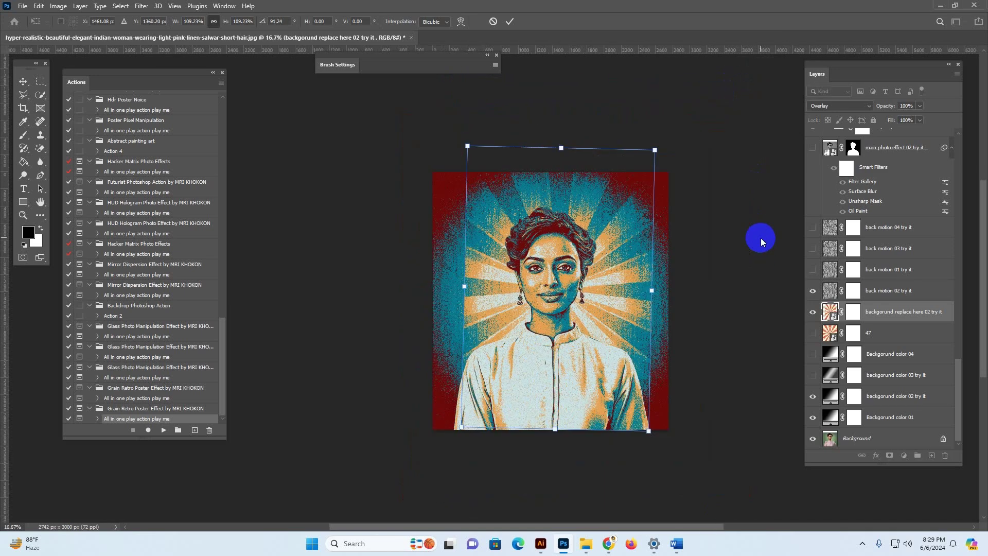
{"action": "left_click_drag", "start_coordinate": [655, 428], "coordinate": [698, 497]}
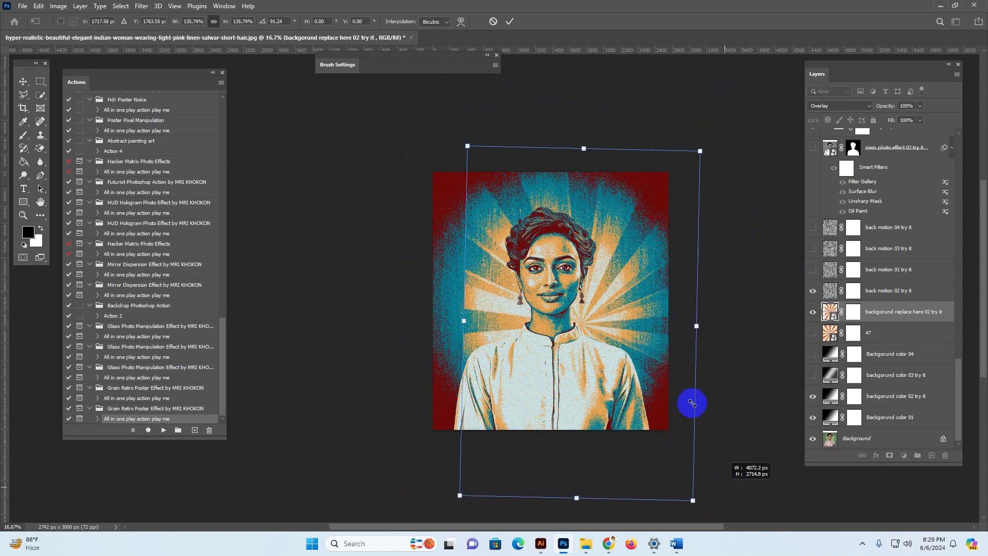
{"action": "left_click_drag", "start_coordinate": [620, 257], "coordinate": [587, 259]}
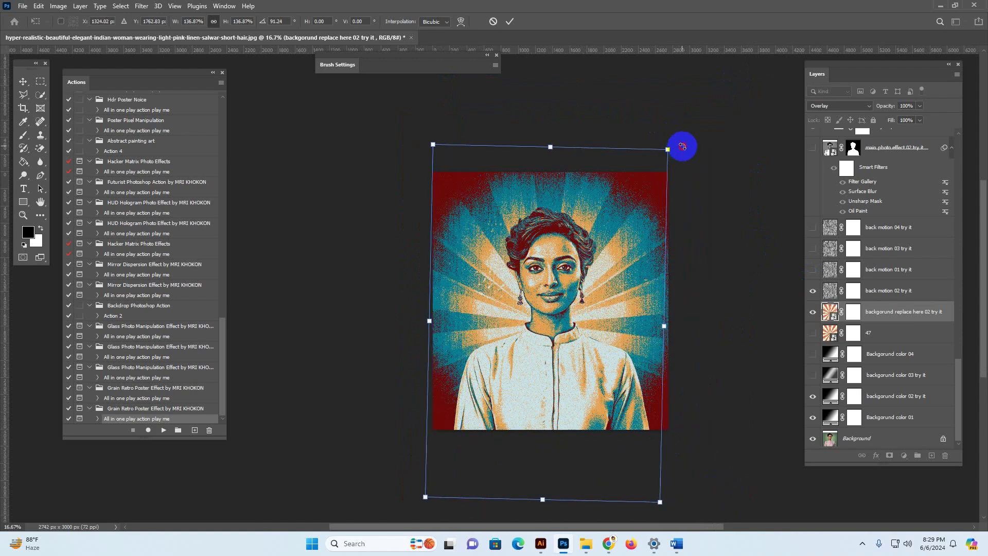
{"action": "left_click_drag", "start_coordinate": [684, 148], "coordinate": [680, 129]}
{"action": "left_click_drag", "start_coordinate": [615, 244], "coordinate": [585, 265]}
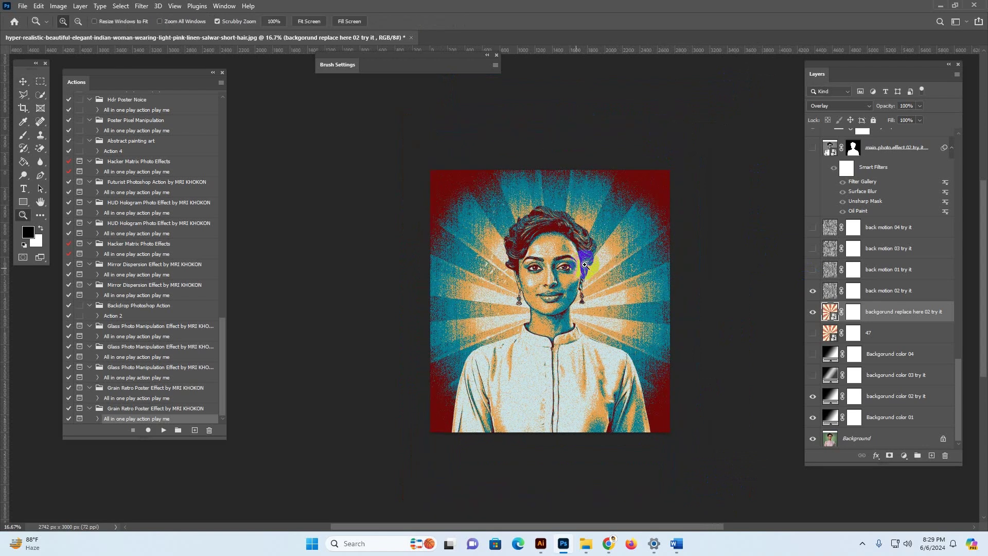
{"action": "left_click", "coordinate": [585, 264]}
Find the photo line art 01 layer and toggle its visibility off and on to check its effect on the portrait
{"action": "left_click", "coordinate": [881, 233]}
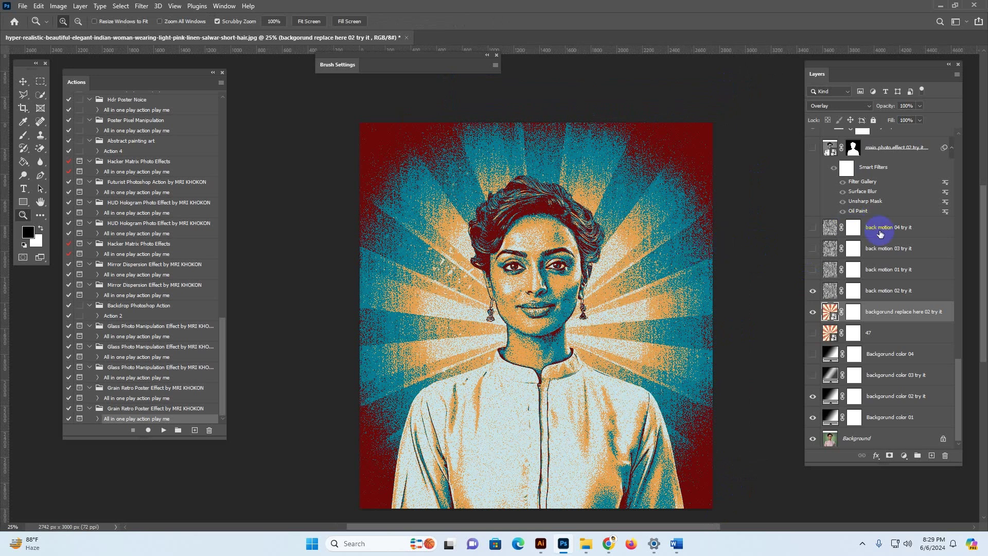
{"action": "scroll", "coordinate": [902, 238], "scroll_direction": "up", "scroll_amount": 5}
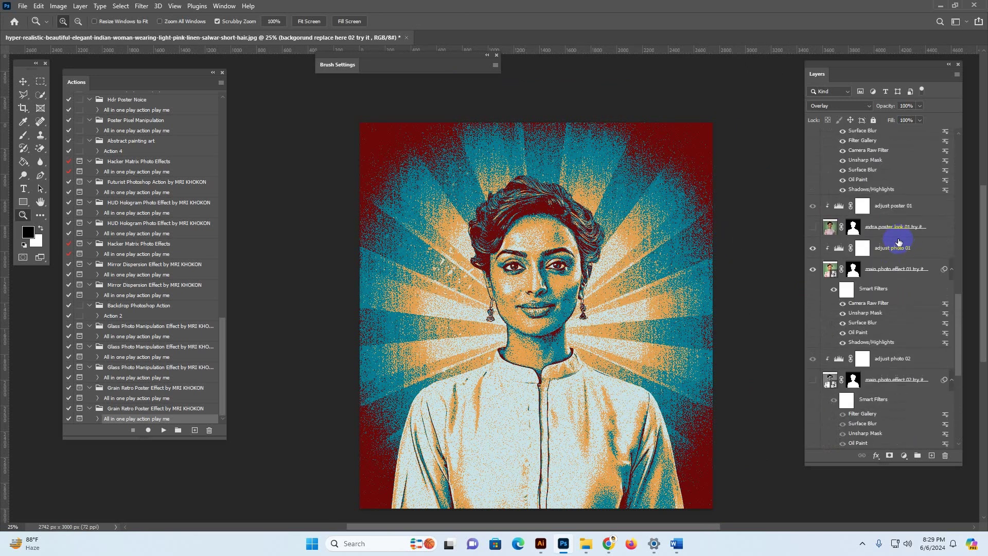
{"action": "scroll", "coordinate": [916, 251], "scroll_direction": "up", "scroll_amount": 2}
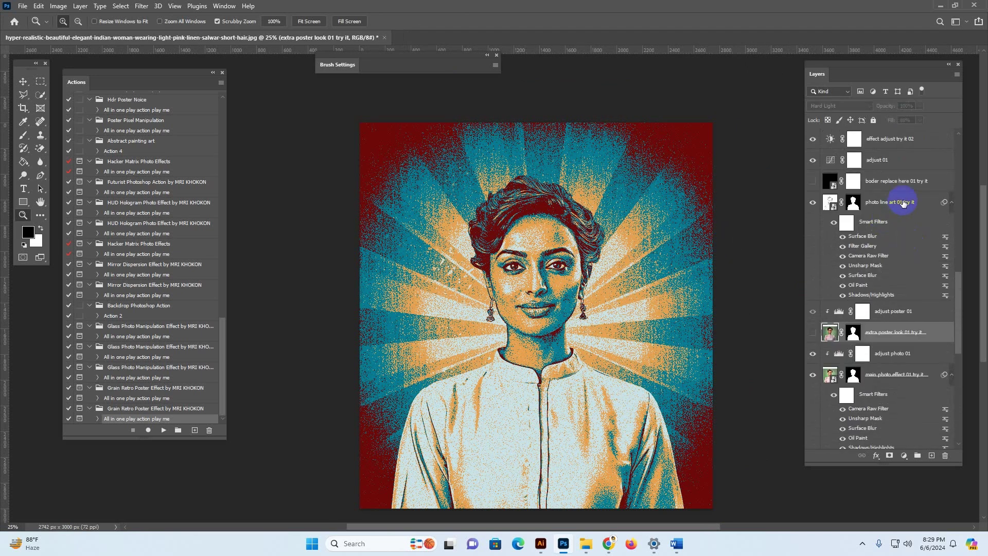
{"action": "left_click", "coordinate": [823, 204]}
{"action": "left_click", "coordinate": [814, 204]}
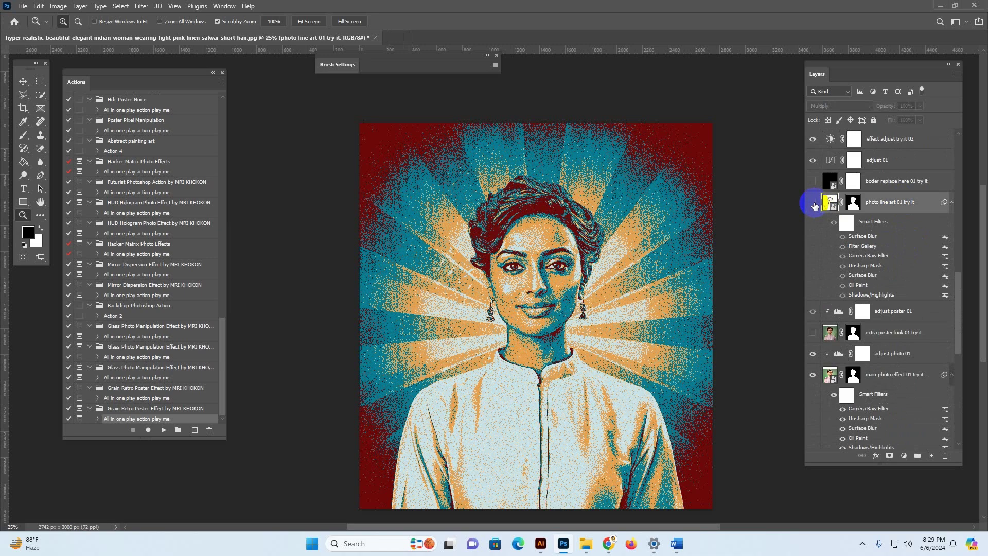
{"action": "left_click", "coordinate": [814, 204]}
{"action": "key", "text": "ctrl+plus"}
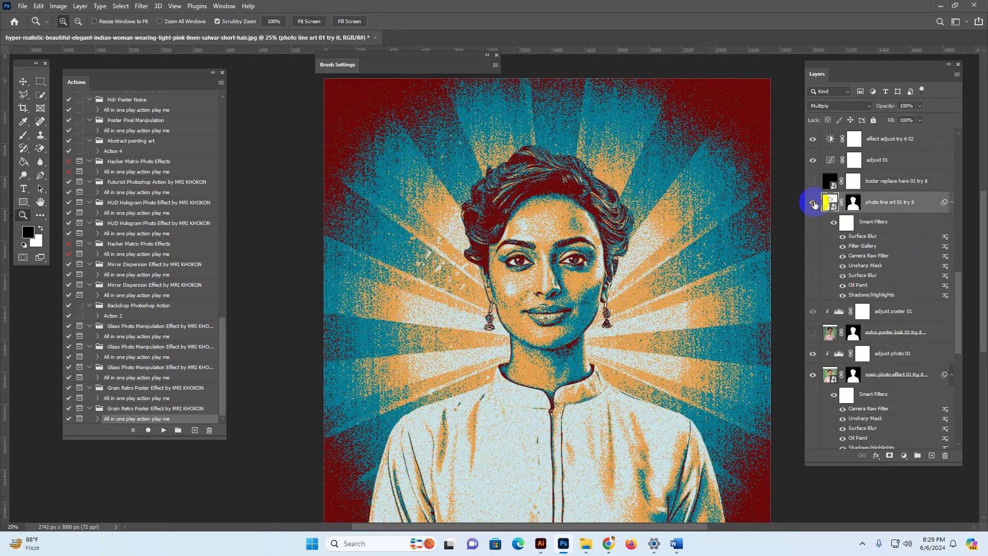
Select the boder replace here 01 smart object layer and make it visible
{"action": "left_click", "coordinate": [883, 186]}
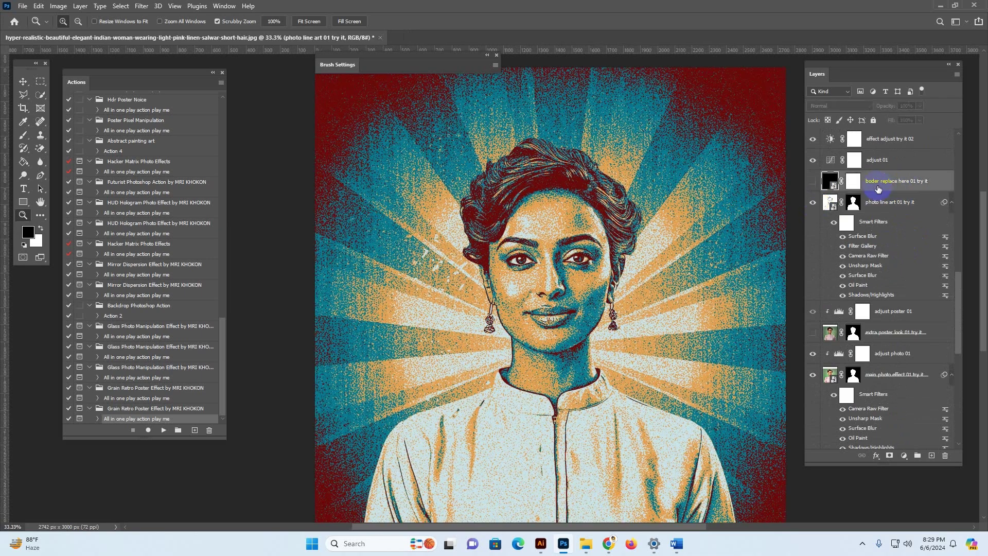
{"action": "left_click", "coordinate": [812, 184]}
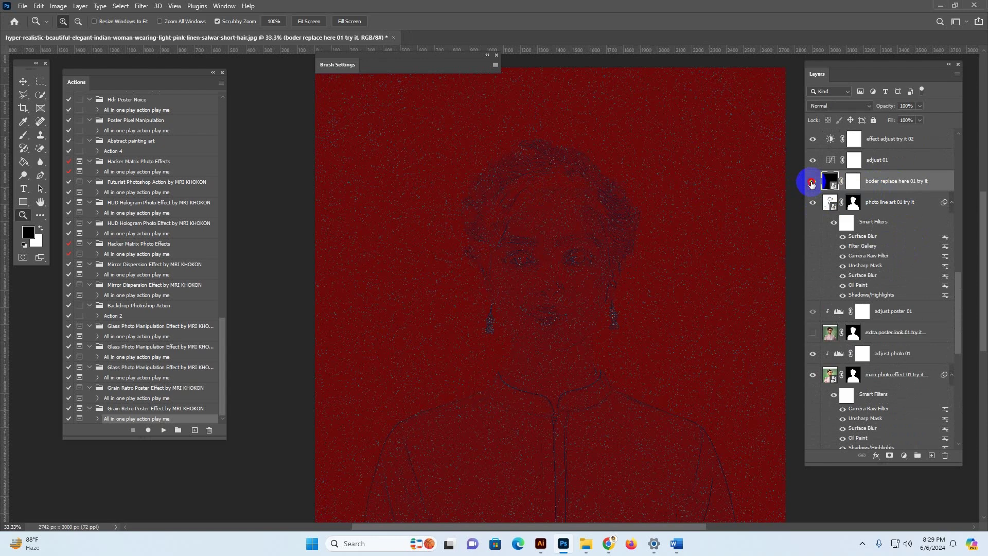
{"action": "left_click", "coordinate": [812, 185]}
{"action": "left_click", "coordinate": [813, 185]}
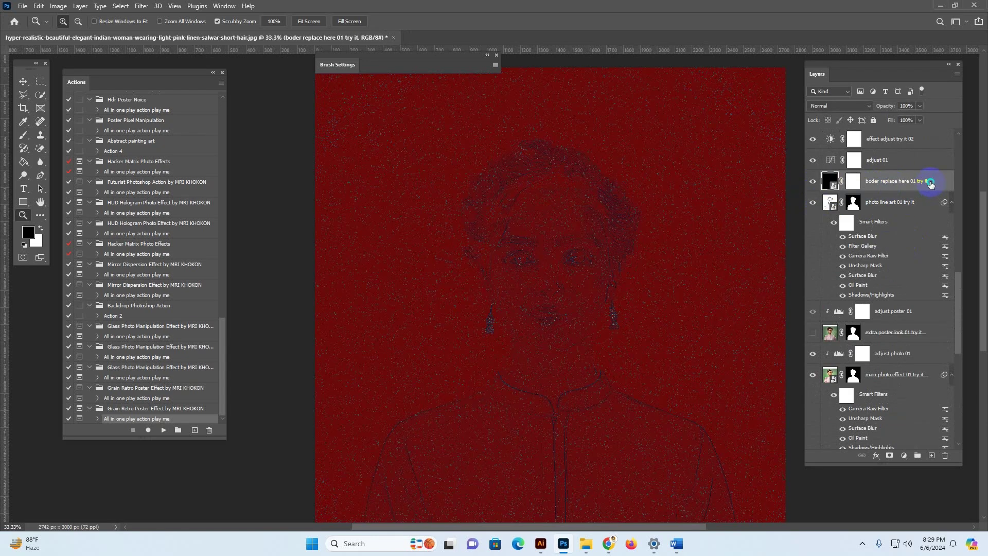
Replace the contents of the boder replace here 01 smart object with Asset 4 from the Extra Boder folder
{"action": "right_click", "coordinate": [931, 181]}
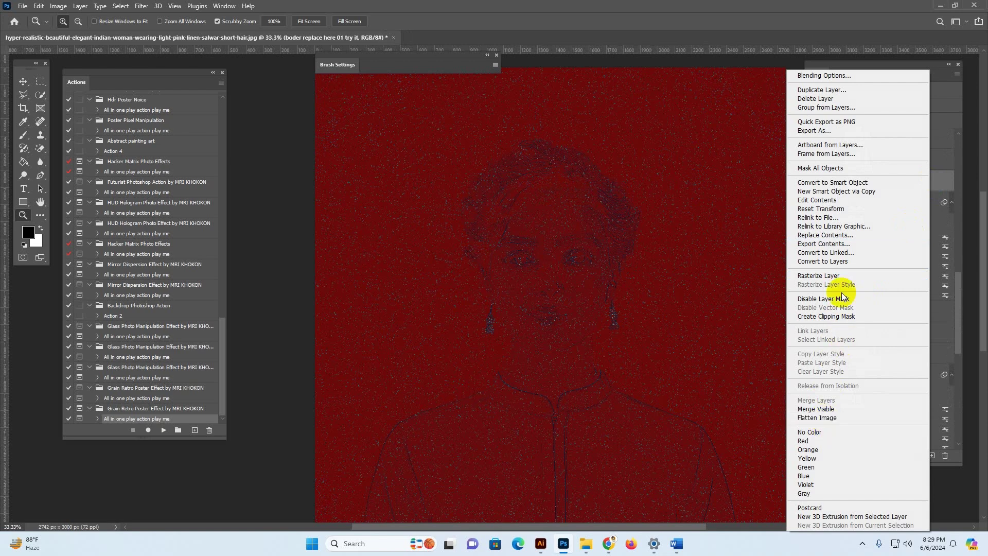
{"action": "left_click", "coordinate": [823, 235]}
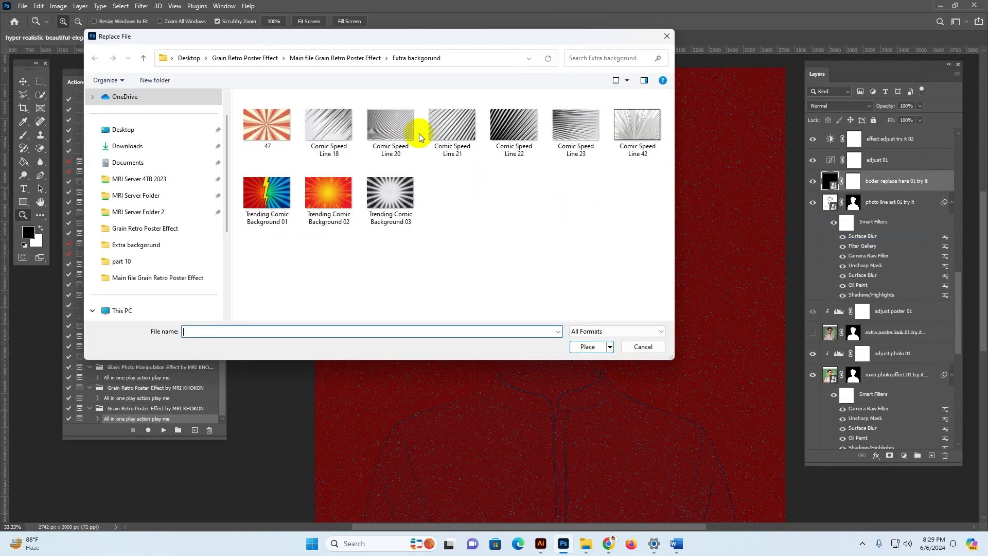
{"action": "left_click", "coordinate": [320, 58]}
{"action": "left_click", "coordinate": [269, 129]}
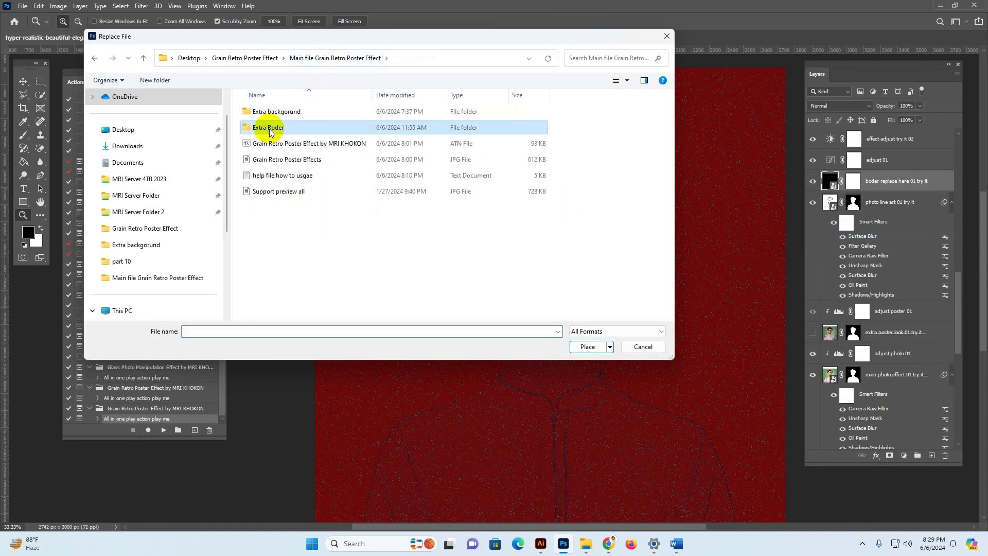
{"action": "double_click", "coordinate": [270, 129]}
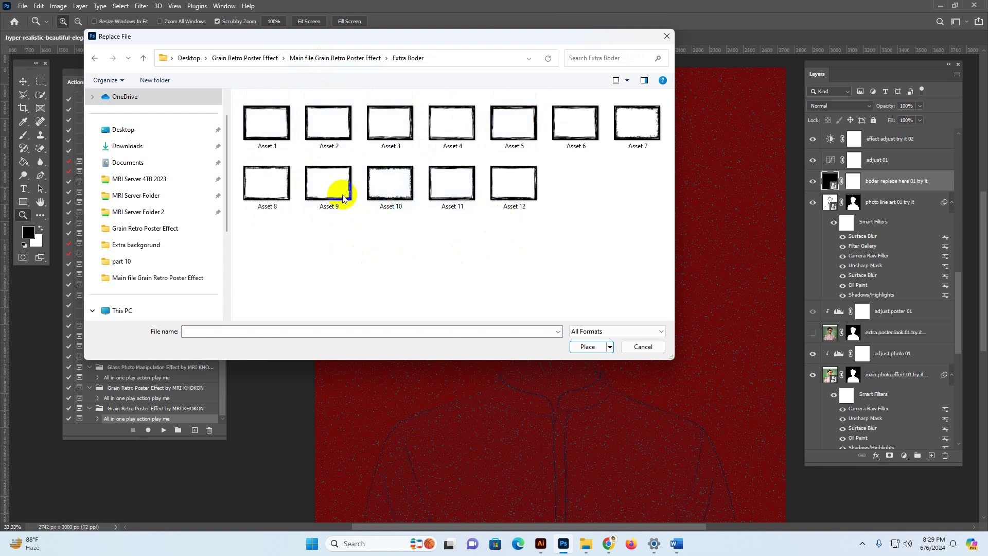
{"action": "left_click", "coordinate": [326, 193]}
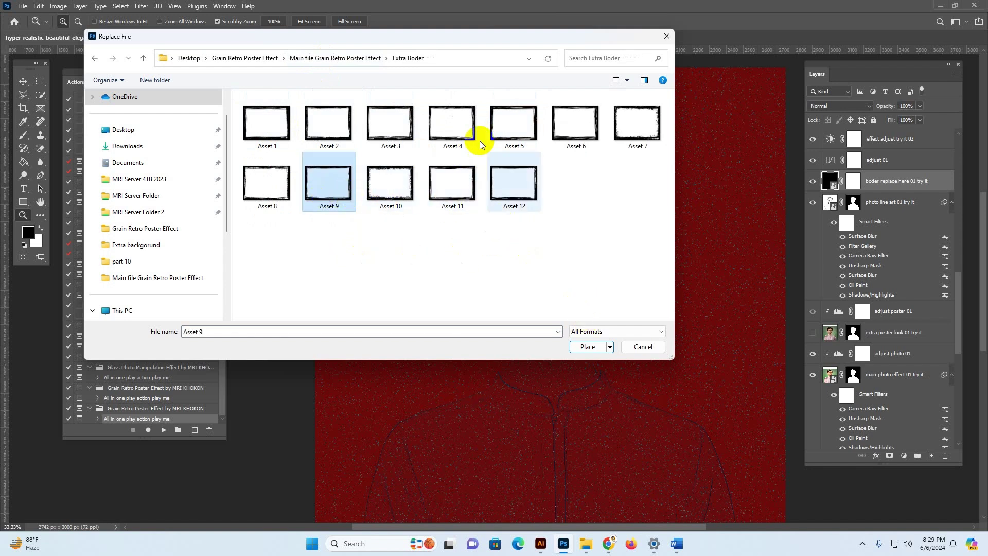
{"action": "left_click", "coordinate": [446, 118]}
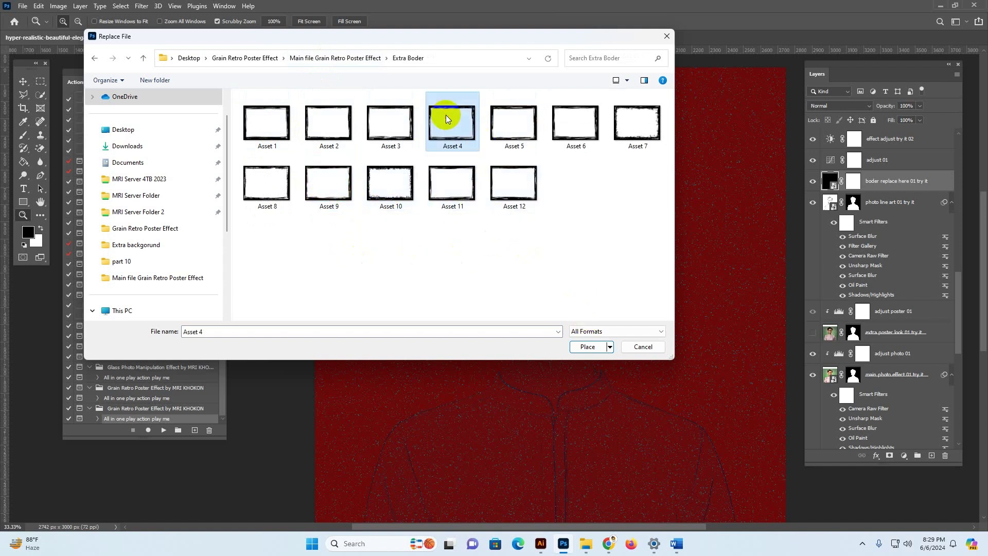
{"action": "left_click", "coordinate": [587, 346]}
{"action": "key", "text": "ctrl+minus"}
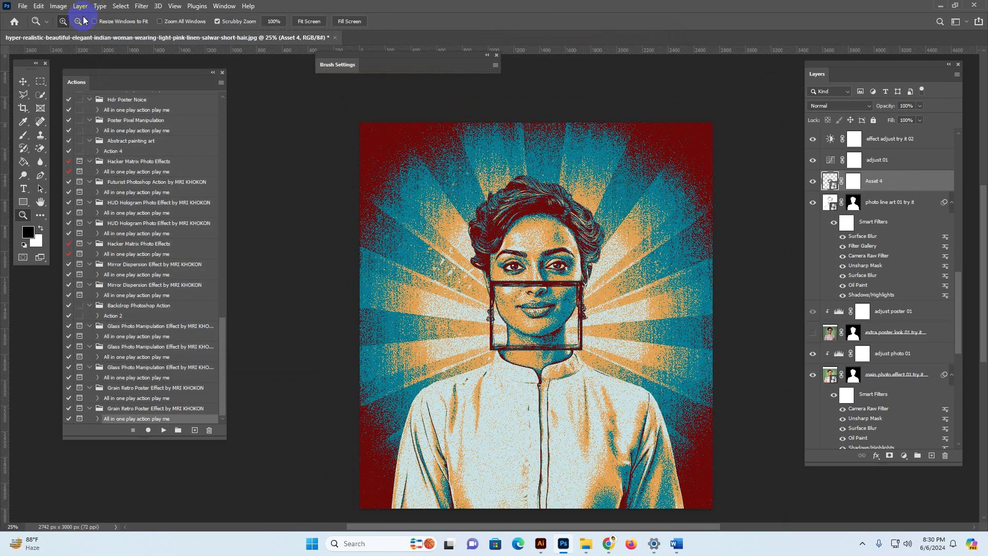
Rotate the Asset 4 border by about 90 degrees and enlarge it to about 411% over the portrait
{"action": "left_click", "coordinate": [23, 82]}
{"action": "left_click", "coordinate": [140, 21]}
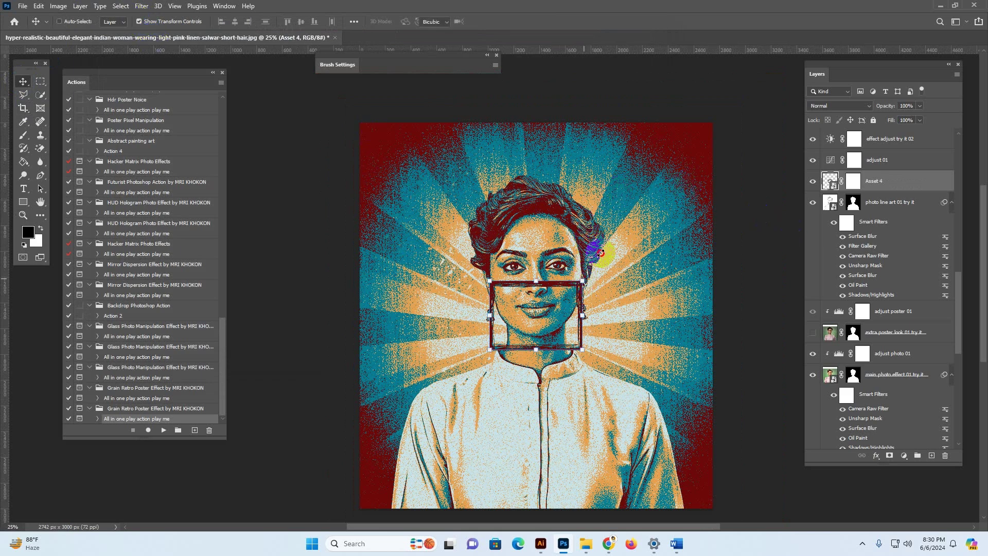
{"action": "left_click_drag", "start_coordinate": [582, 282], "coordinate": [647, 379]}
{"action": "mouse_move", "coordinate": [675, 422]}
{"action": "left_mouse_down"}
{"action": "mouse_move", "coordinate": [715, 408]}
{"action": "mouse_move", "coordinate": [713, 400]}
{"action": "mouse_move", "coordinate": [624, 346]}
{"action": "mouse_move", "coordinate": [555, 345]}
{"action": "mouse_move", "coordinate": [690, 419]}
{"action": "mouse_move", "coordinate": [682, 409]}
{"action": "left_mouse_up"}
{"action": "scroll", "coordinate": [589, 323], "scroll_direction": "down", "scroll_amount": 3}
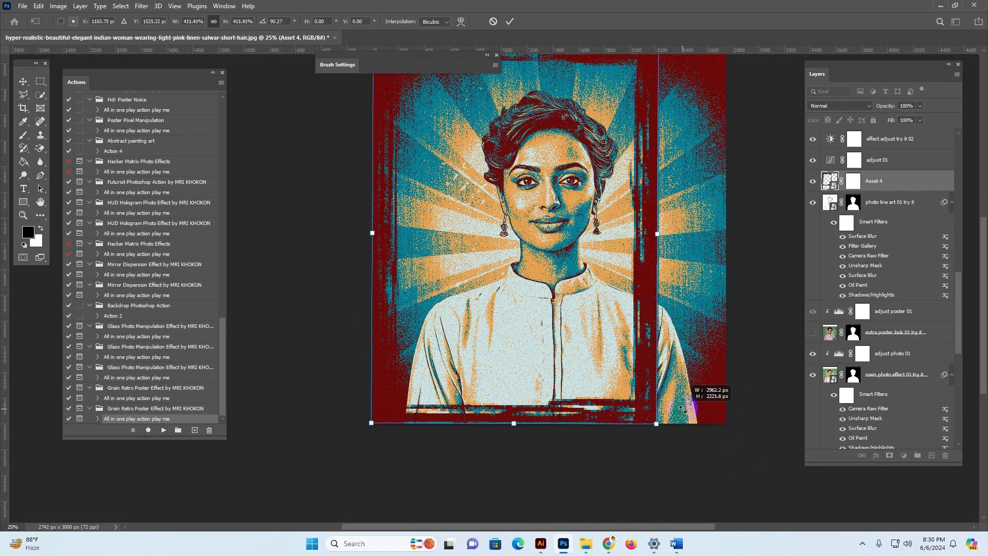
Centre the Asset 4 border around the portrait, stretch it to the canvas height, and apply the transform
{"action": "left_click_drag", "start_coordinate": [592, 281], "coordinate": [623, 285]}
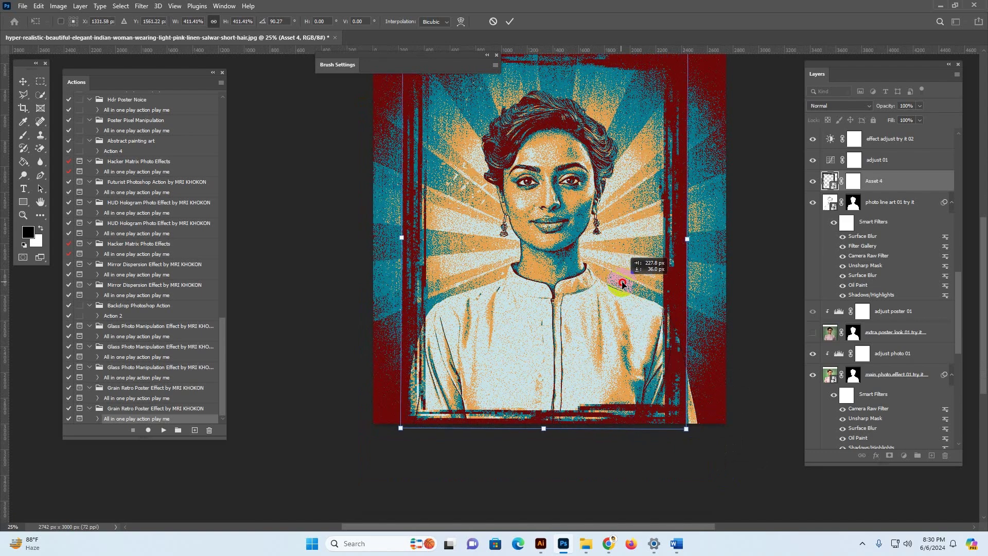
{"action": "scroll", "coordinate": [576, 179], "scroll_direction": "up", "scroll_amount": 3}
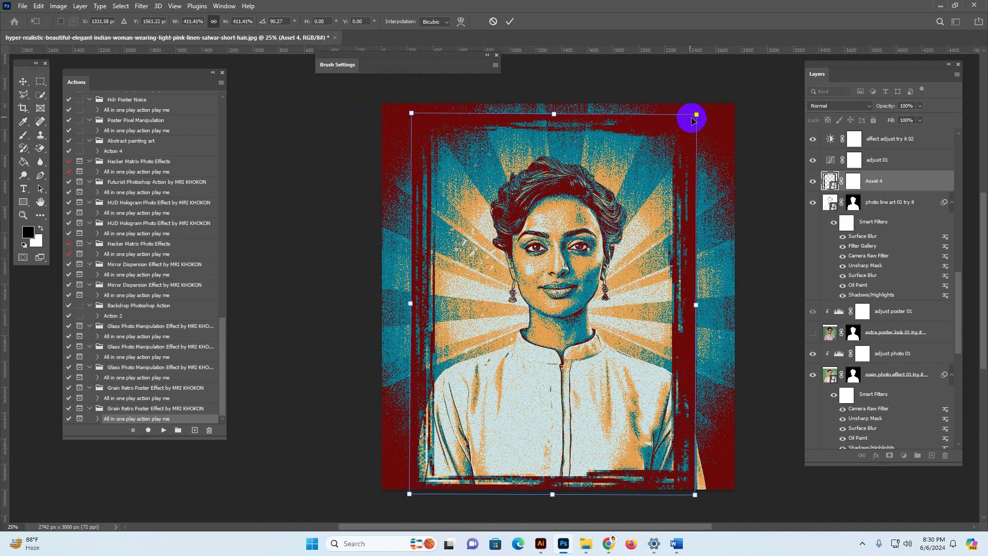
{"action": "left_click_drag", "start_coordinate": [697, 114], "coordinate": [697, 109]}
{"action": "left_click_drag", "start_coordinate": [662, 159], "coordinate": [662, 148]}
{"action": "key", "text": "Return"}
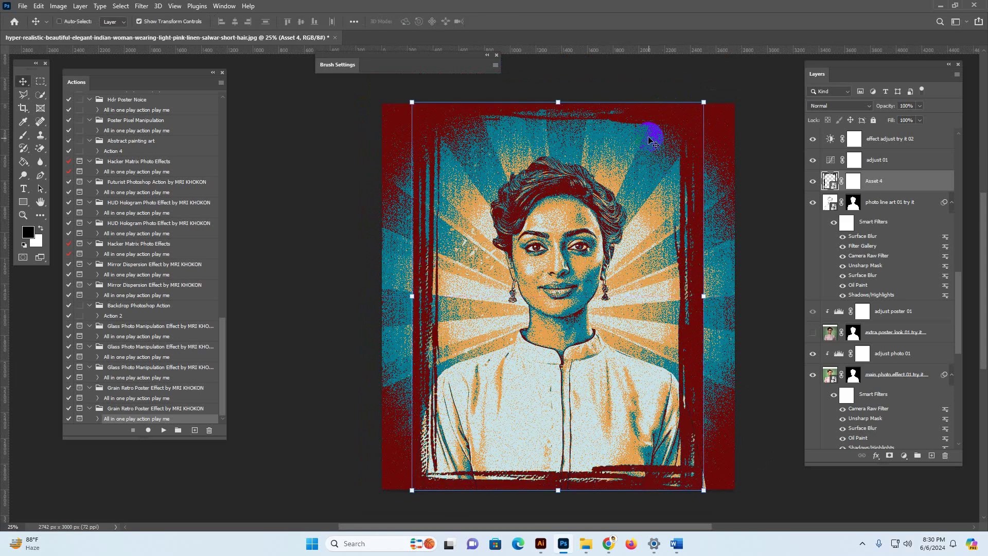
{"action": "left_click", "coordinate": [139, 21]}
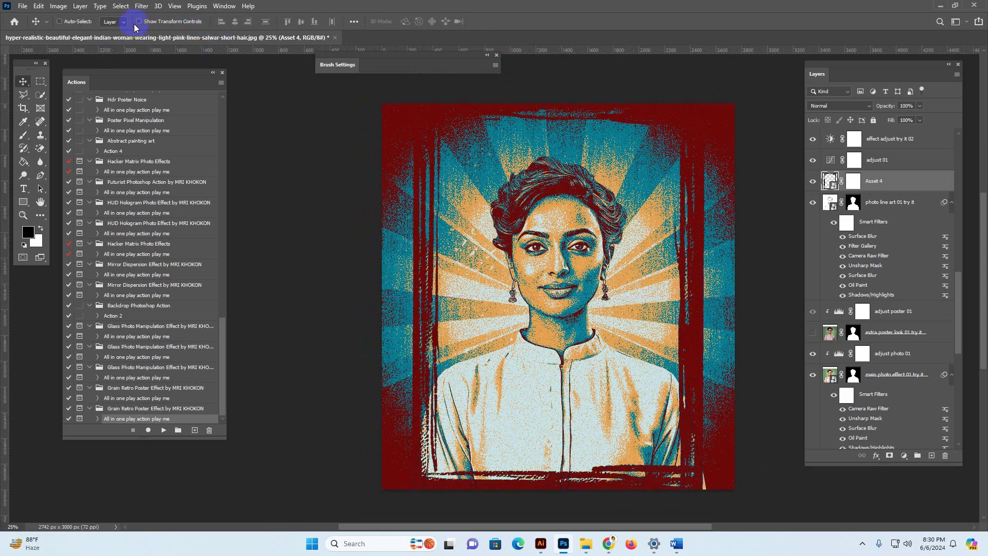
Crop both sides of the canvas to the border's outer edges, about 2238 px wide
{"action": "left_click", "coordinate": [27, 112]}
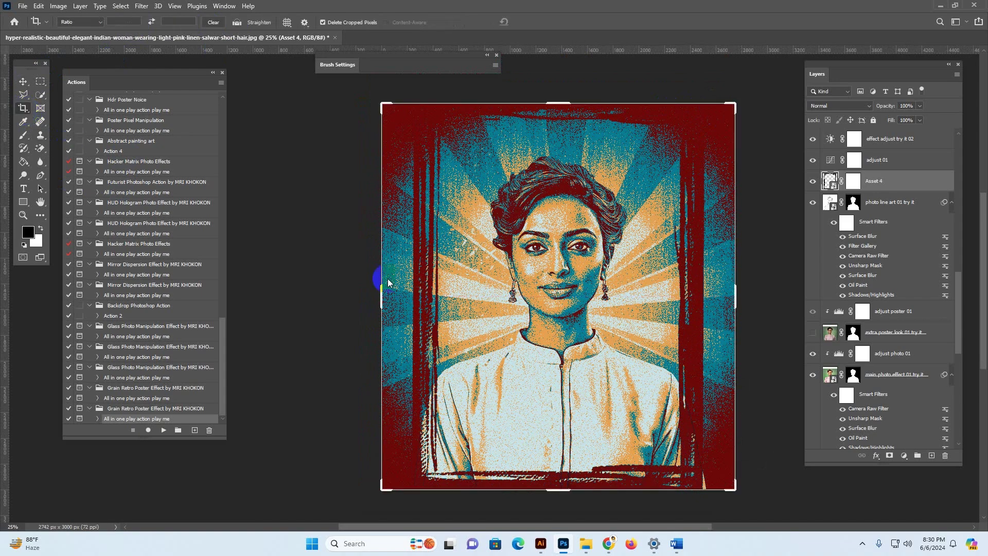
{"action": "left_click_drag", "start_coordinate": [378, 293], "coordinate": [399, 294]}
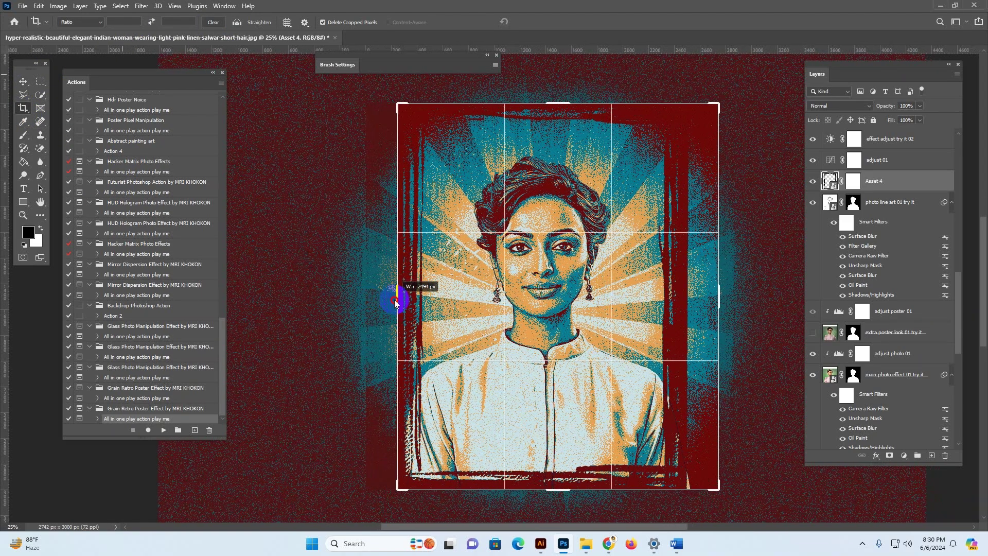
{"action": "left_click_drag", "start_coordinate": [741, 294], "coordinate": [695, 287]}
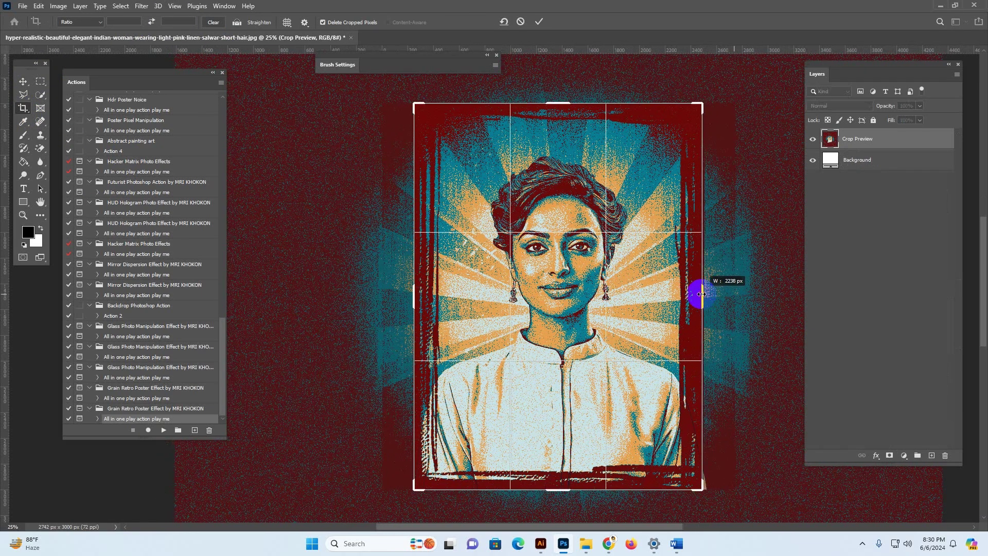
{"action": "left_click", "coordinate": [20, 83]}
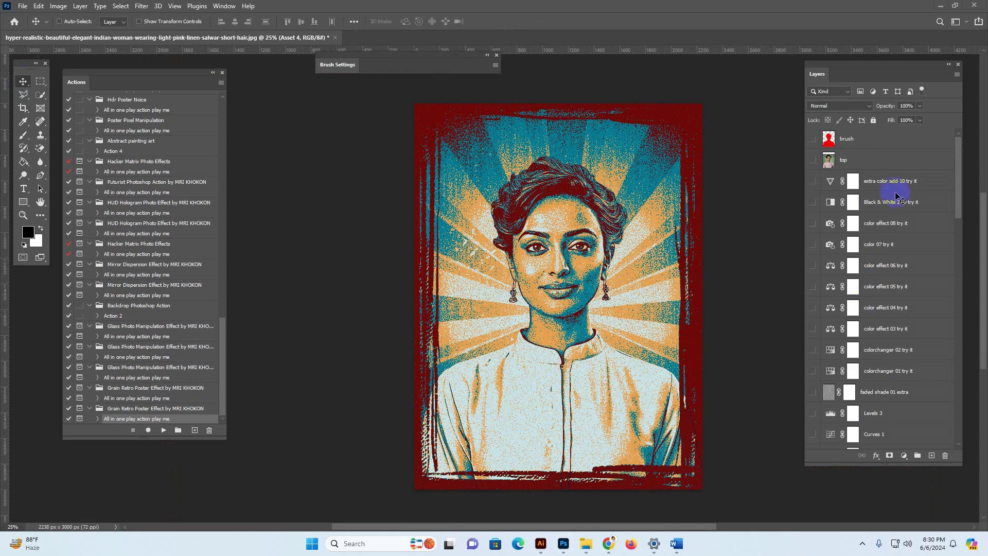
Add a Solid Color fill layer in near-white fafafa directly above the Asset 4 border layer
{"action": "scroll", "coordinate": [914, 367], "scroll_direction": "down", "scroll_amount": 2}
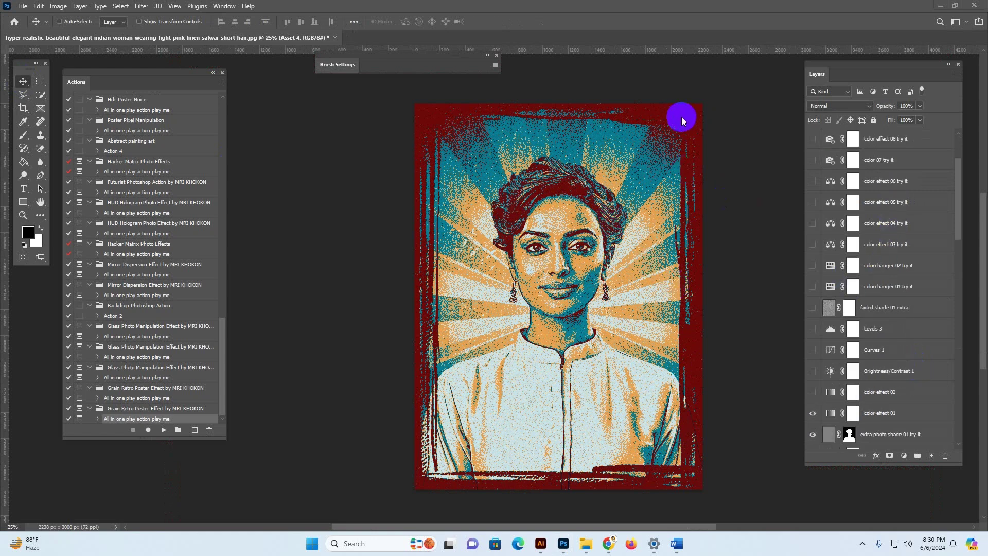
{"action": "scroll", "coordinate": [898, 340], "scroll_direction": "down", "scroll_amount": 5}
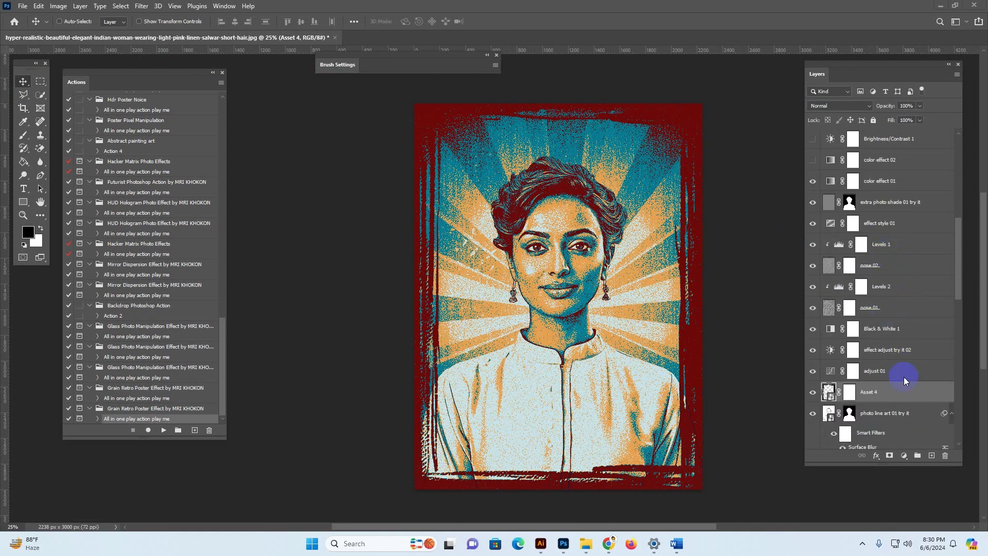
{"action": "scroll", "coordinate": [902, 373], "scroll_direction": "down", "scroll_amount": 2}
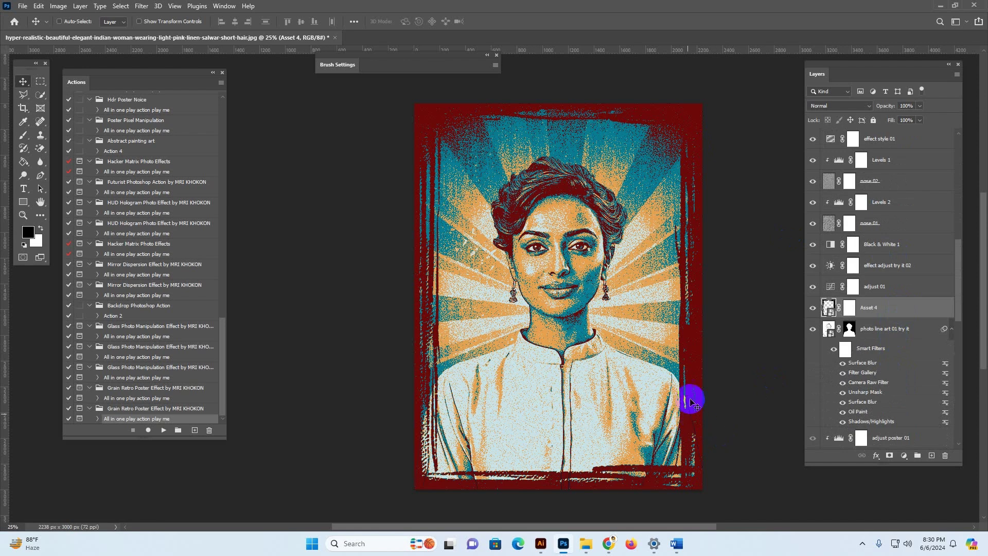
{"action": "left_click", "coordinate": [921, 313]}
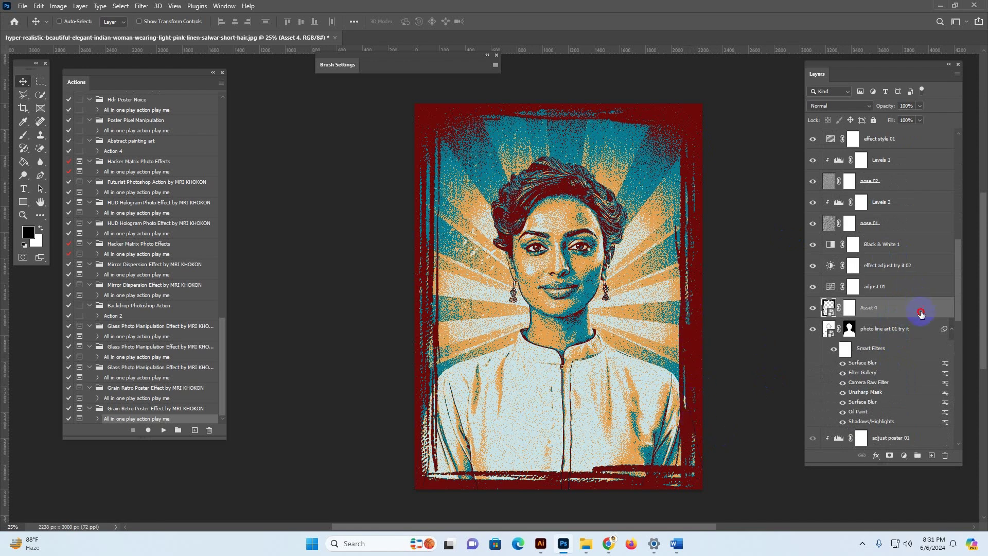
{"action": "left_click", "coordinate": [905, 456]}
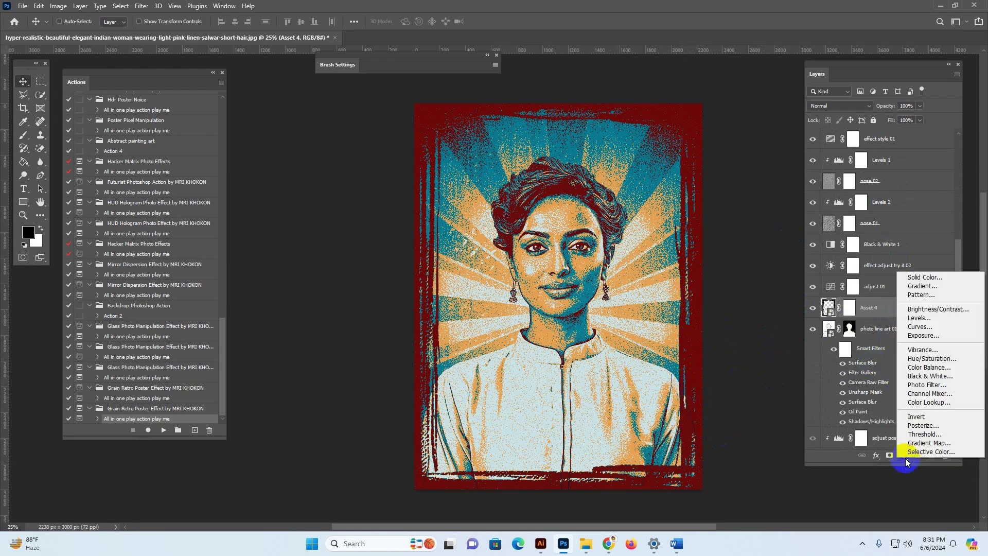
{"action": "left_click", "coordinate": [906, 457]}
{"action": "left_click", "coordinate": [905, 457]}
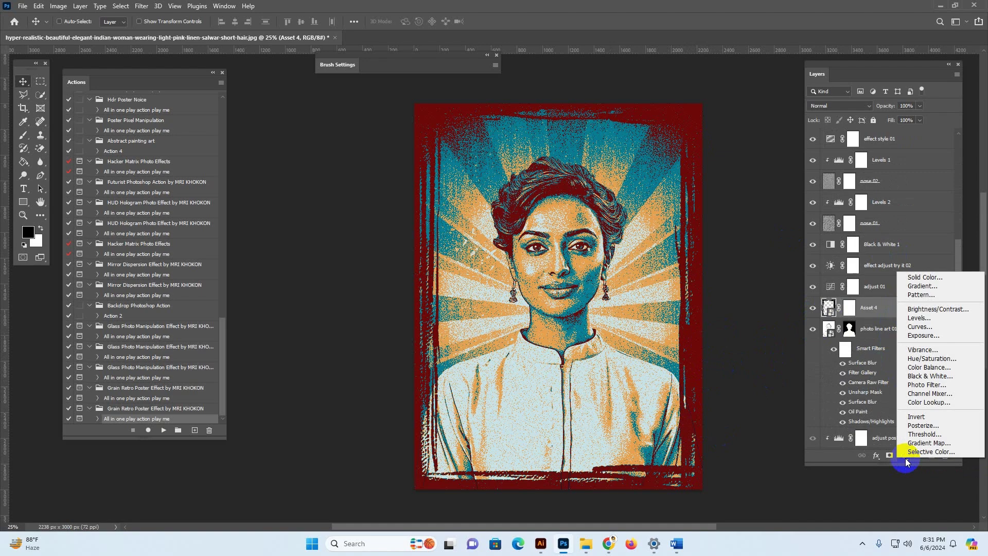
{"action": "left_click", "coordinate": [942, 280]}
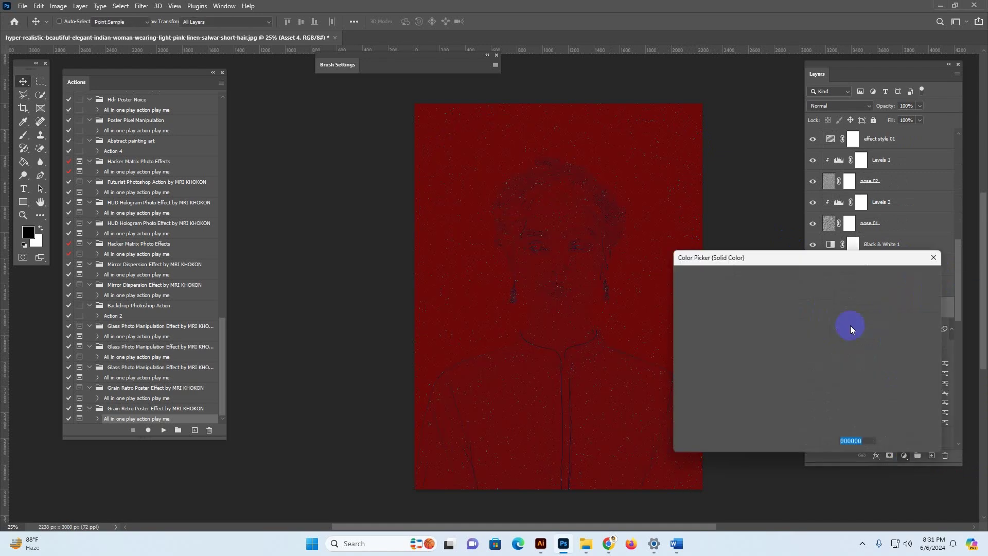
{"action": "left_click_drag", "start_coordinate": [683, 297], "coordinate": [670, 282]}
{"action": "left_click", "coordinate": [917, 275]}
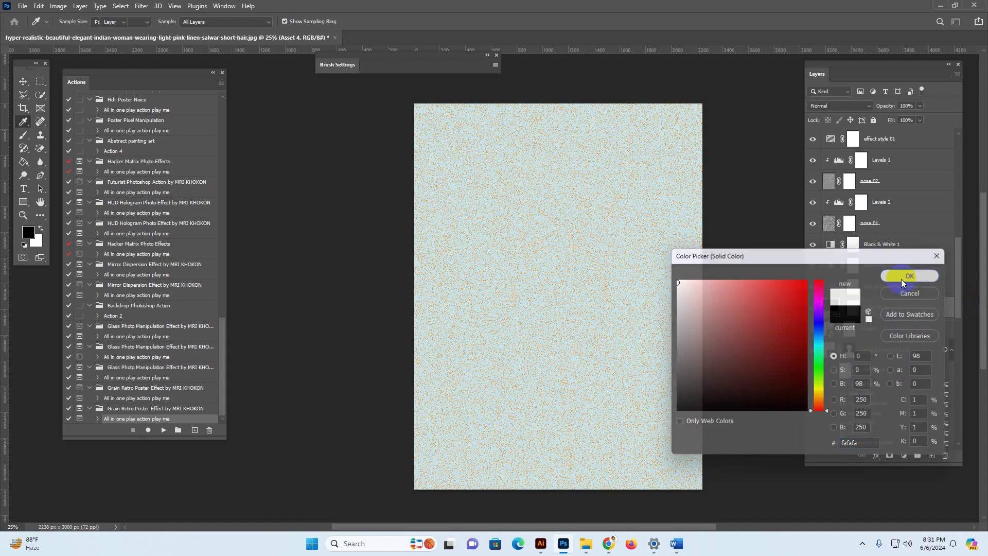
Clip the new color fill layer to the Asset 4 border and toggle the border's visibility to check it
{"action": "right_click", "coordinate": [914, 312]}
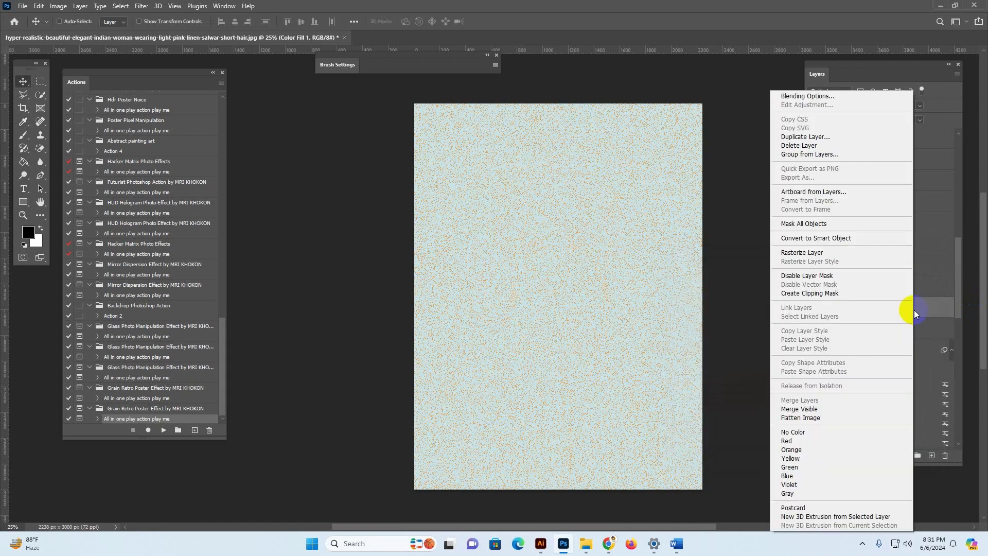
{"action": "left_click", "coordinate": [829, 290]}
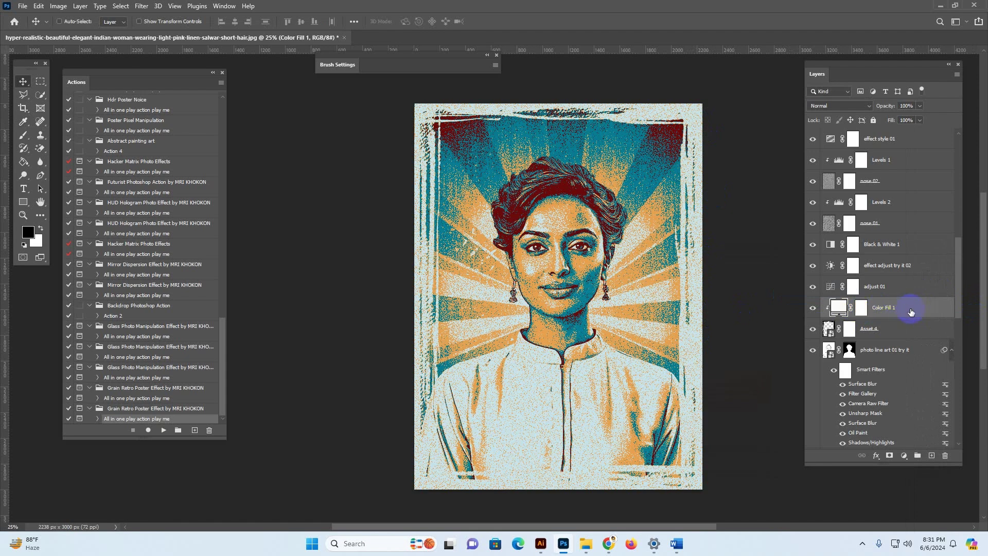
{"action": "left_click", "coordinate": [808, 330]}
{"action": "left_click", "coordinate": [813, 329]}
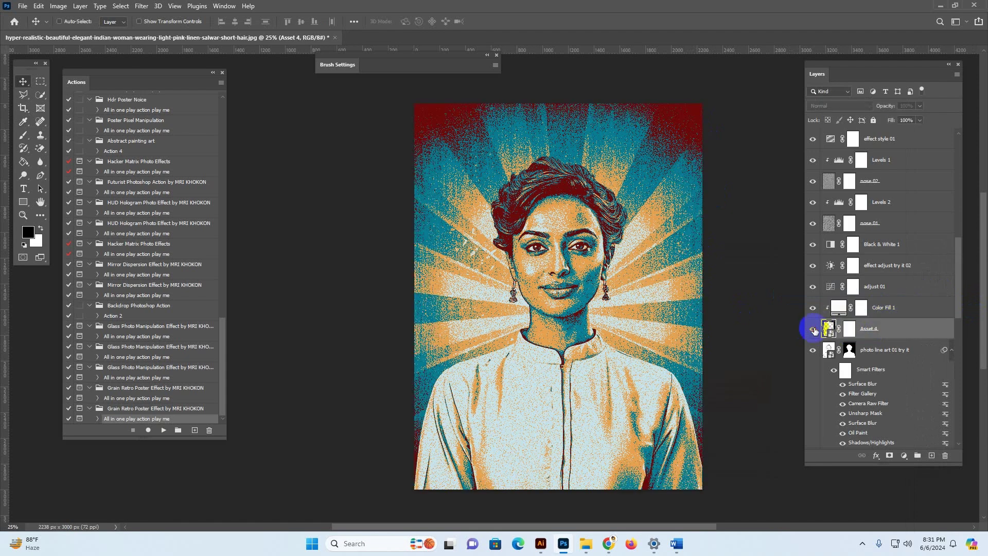
Release the clipping mask of Color Fill 1 and clip it to the Asset 4 border again
{"action": "left_click", "coordinate": [903, 314]}
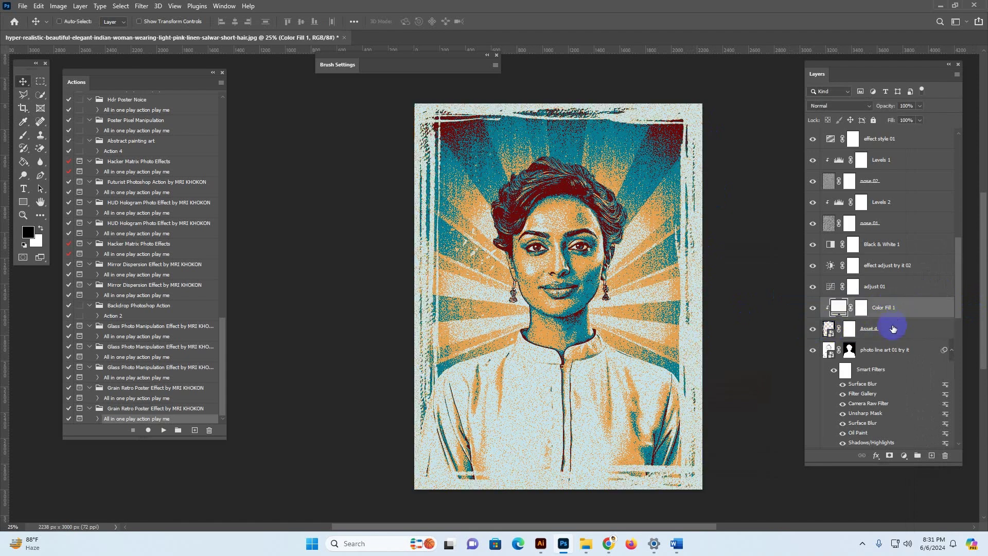
{"action": "left_click", "coordinate": [892, 330]}
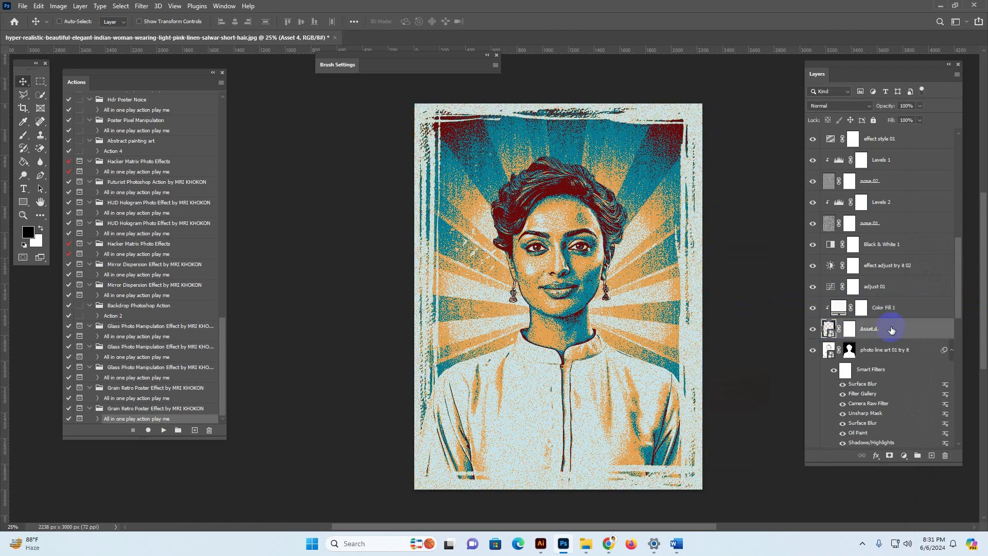
{"action": "left_click", "coordinate": [916, 310]}
{"action": "right_click", "coordinate": [863, 309]}
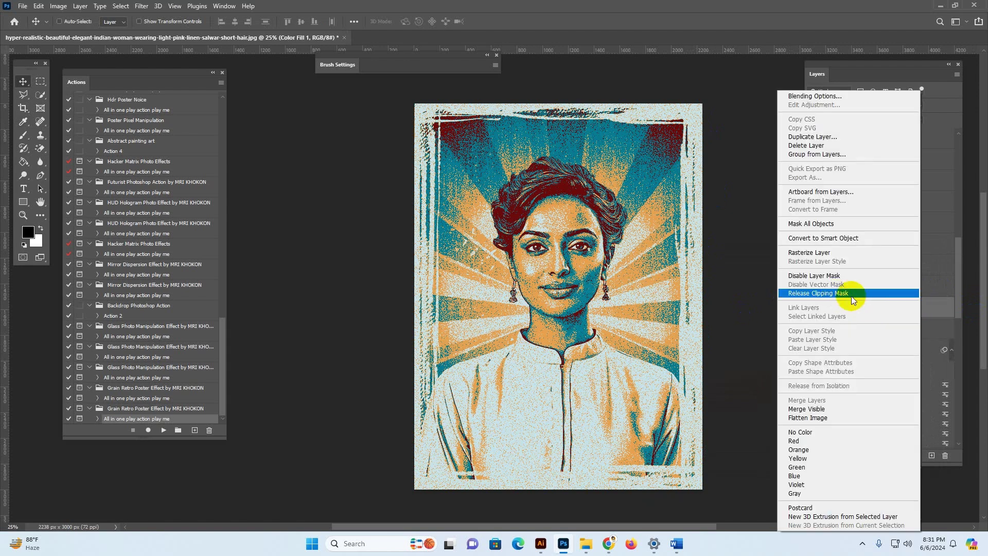
{"action": "left_click", "coordinate": [851, 294]}
{"action": "right_click", "coordinate": [846, 311]}
{"action": "left_click", "coordinate": [815, 294]}
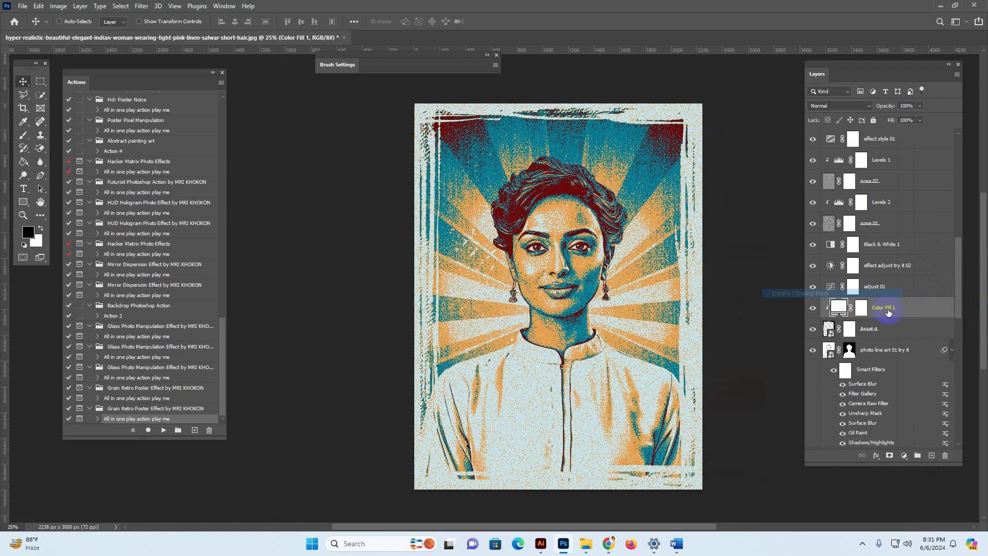
Try several poster and dark colors for Color Fill 1, then recolor the border with teal 007e93 sampled from the sunburst
{"action": "double_click", "coordinate": [841, 307]}
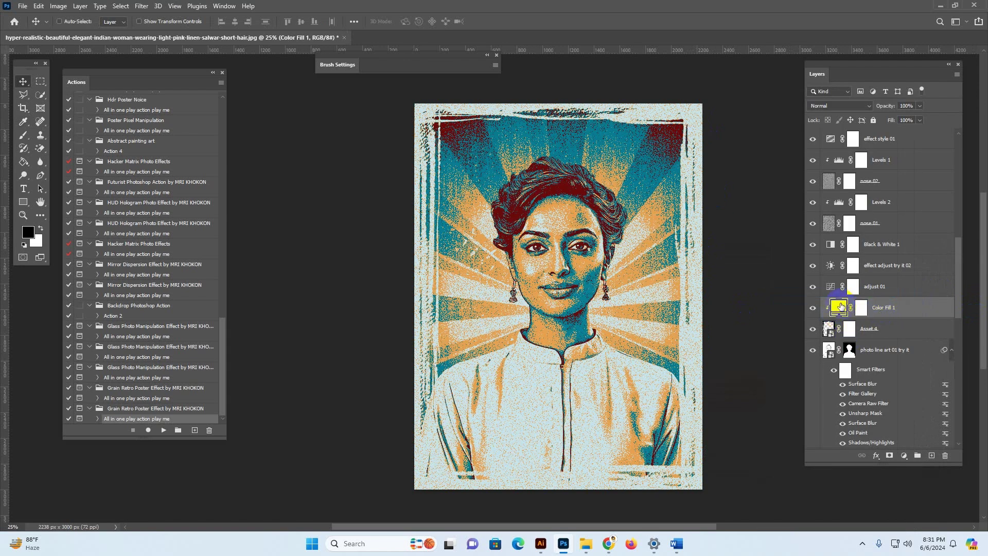
{"action": "left_click", "coordinate": [657, 217]}
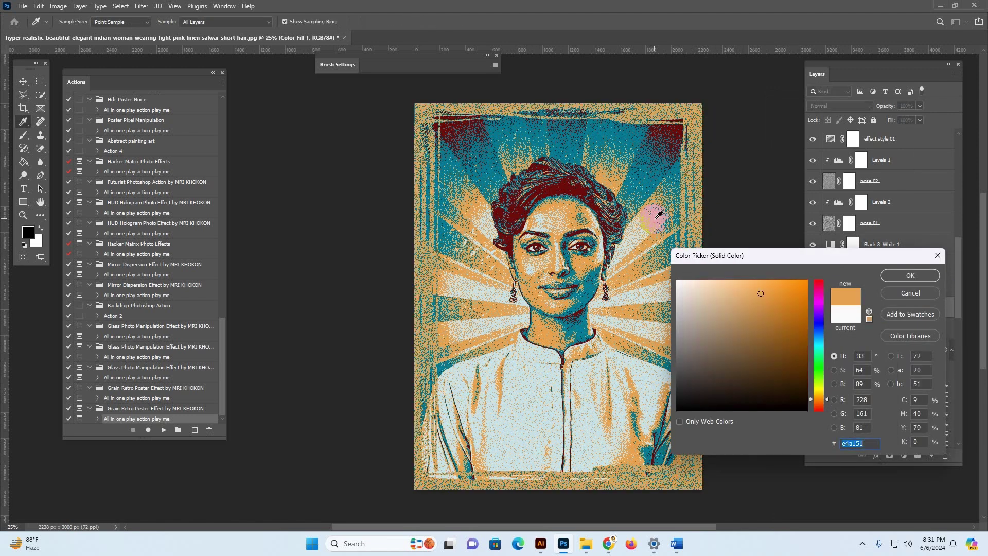
{"action": "left_click", "coordinate": [587, 282]}
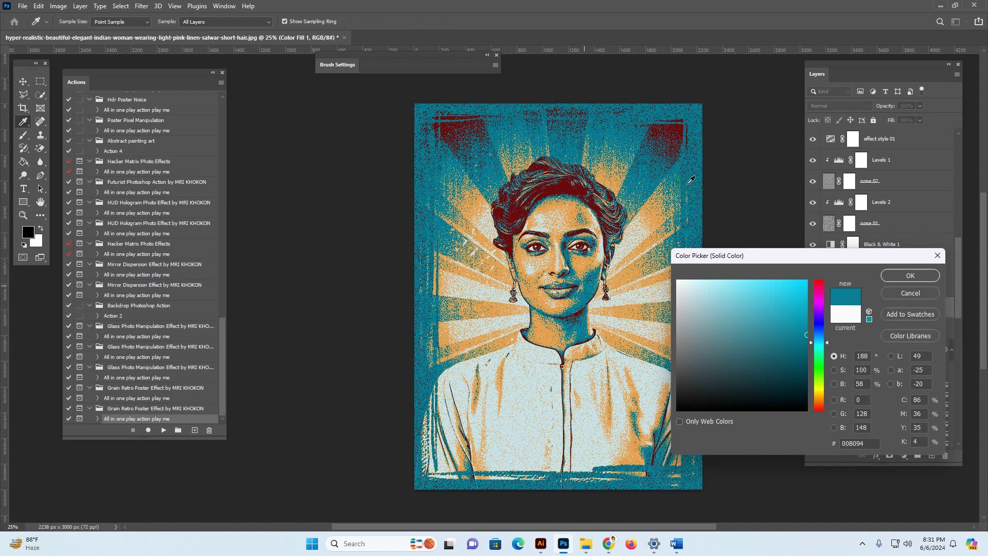
{"action": "left_click", "coordinate": [491, 223]}
{"action": "left_click", "coordinate": [683, 126]}
{"action": "left_click", "coordinate": [684, 126]}
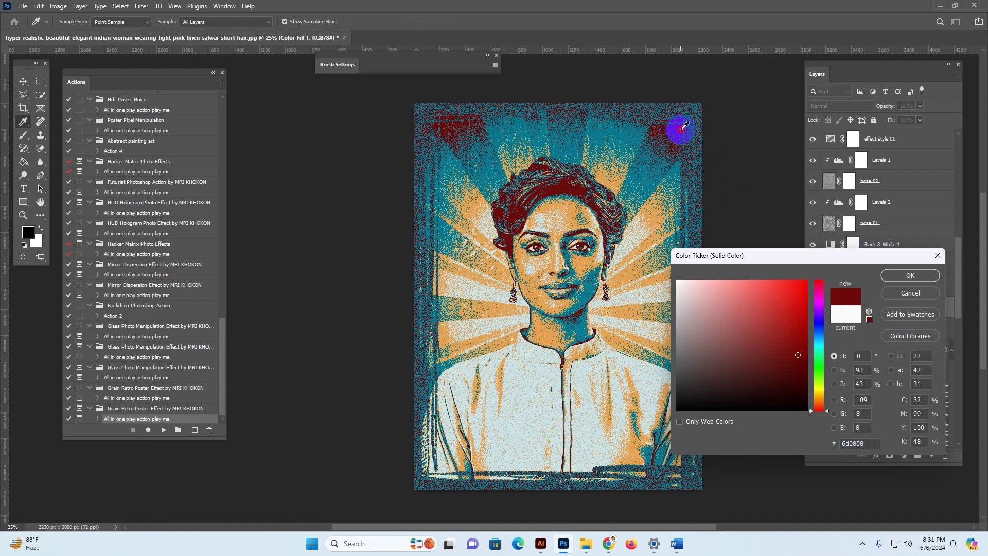
{"action": "left_click_drag", "start_coordinate": [678, 389], "coordinate": [677, 398]}
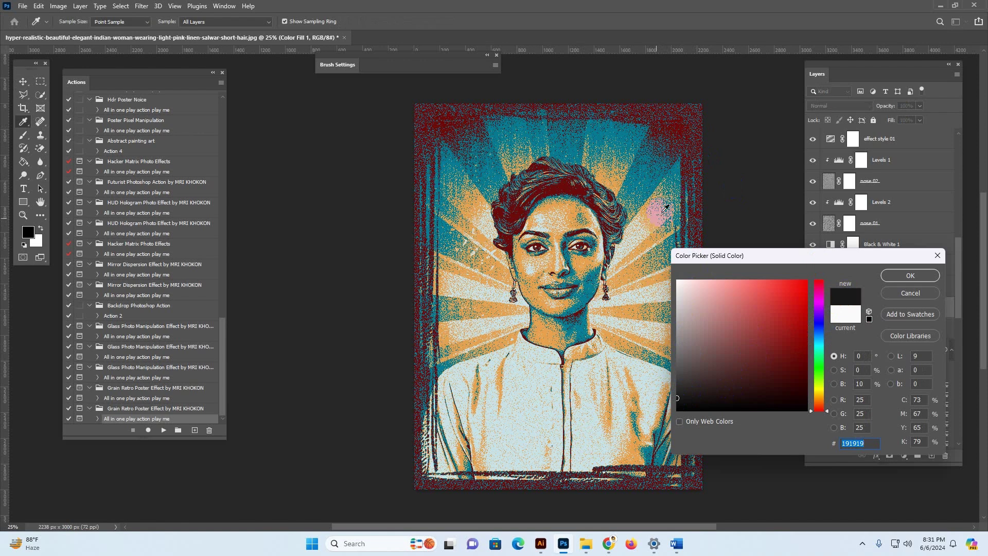
{"action": "left_click", "coordinate": [652, 186]}
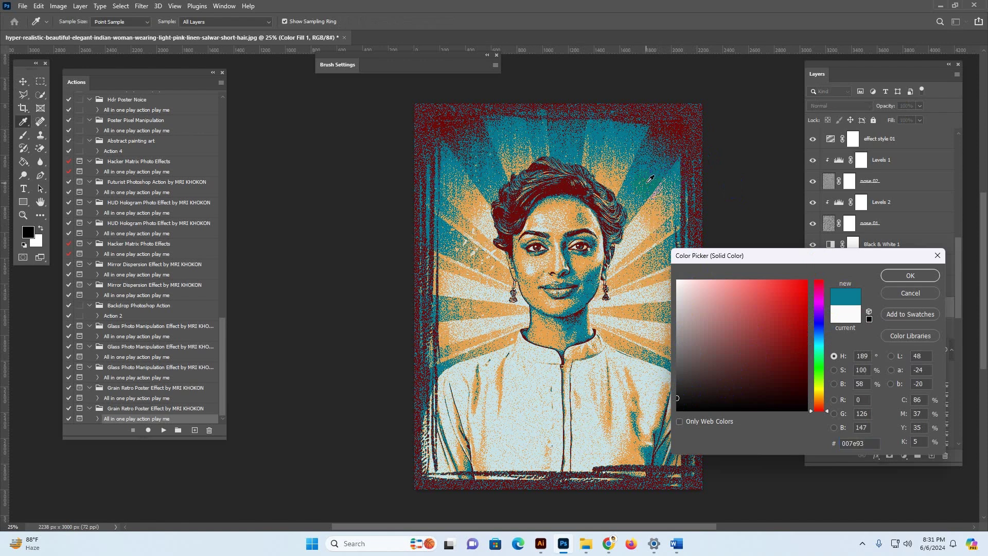
{"action": "left_click", "coordinate": [909, 276]}
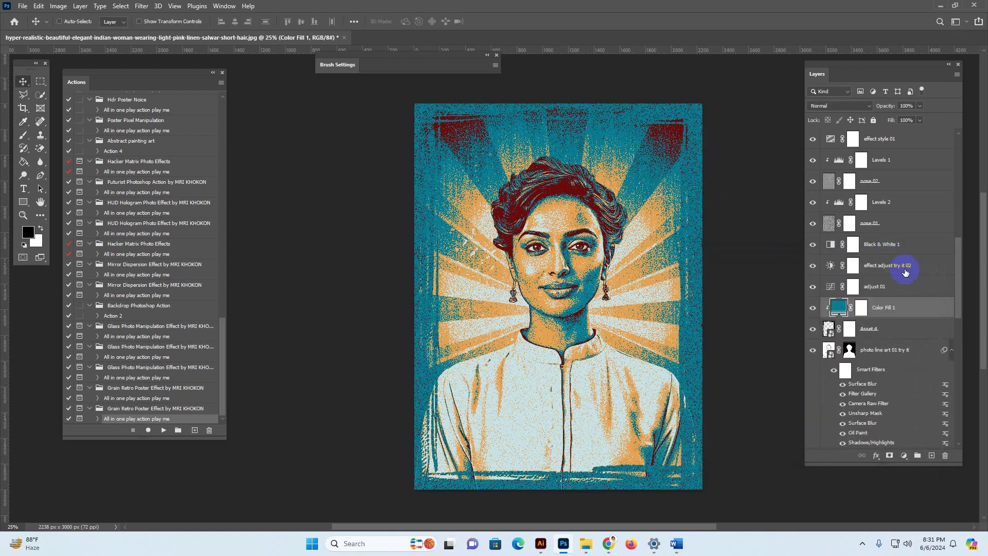
Set the effect adjust try it 02 layer's brightness to -39 and its contrast to 58
{"action": "key", "text": "z"}
{"action": "left_click", "coordinate": [579, 230]}
{"action": "left_click", "coordinate": [579, 231]}
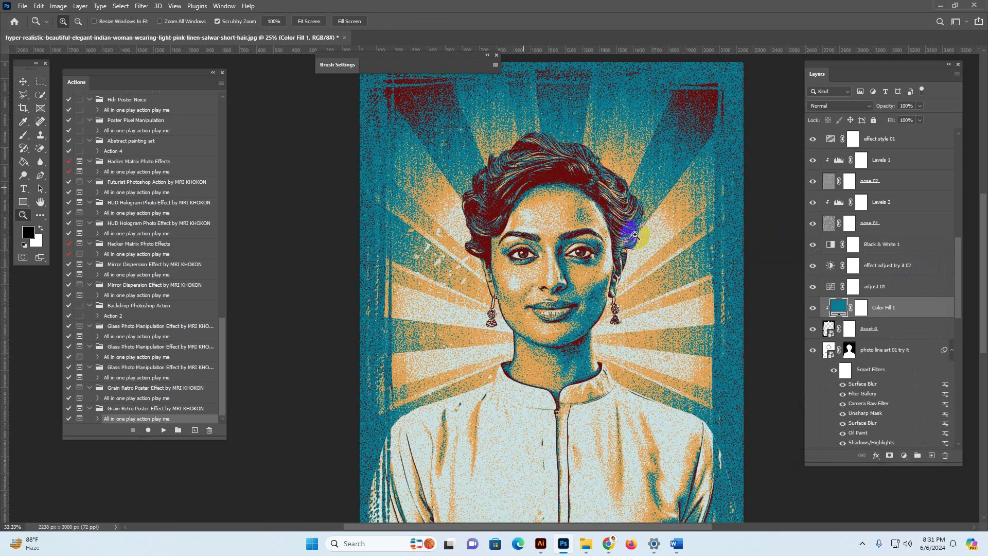
{"action": "scroll", "coordinate": [898, 267], "scroll_direction": "up", "scroll_amount": 3}
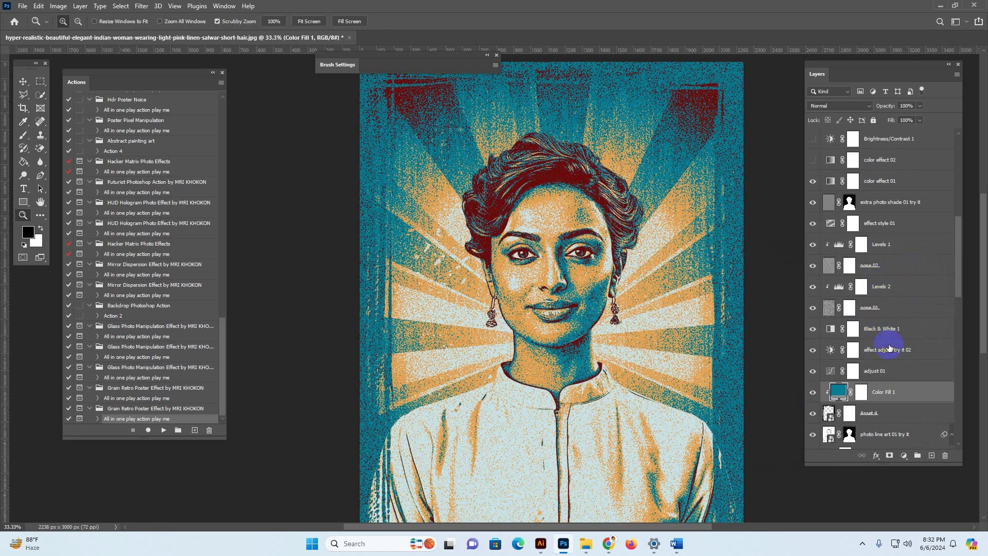
{"action": "left_click", "coordinate": [903, 350]}
{"action": "double_click", "coordinate": [831, 351]}
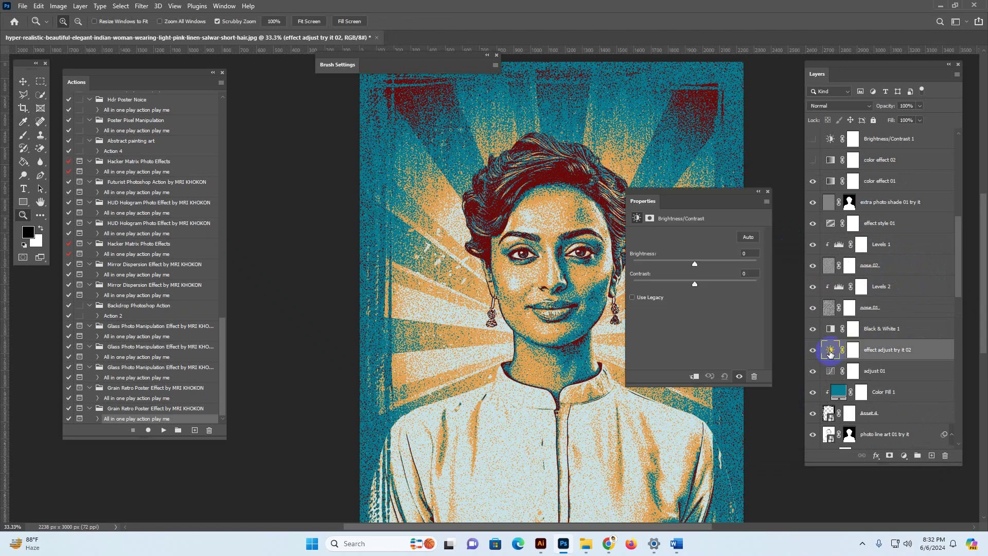
{"action": "left_click_drag", "start_coordinate": [708, 195], "coordinate": [787, 202]}
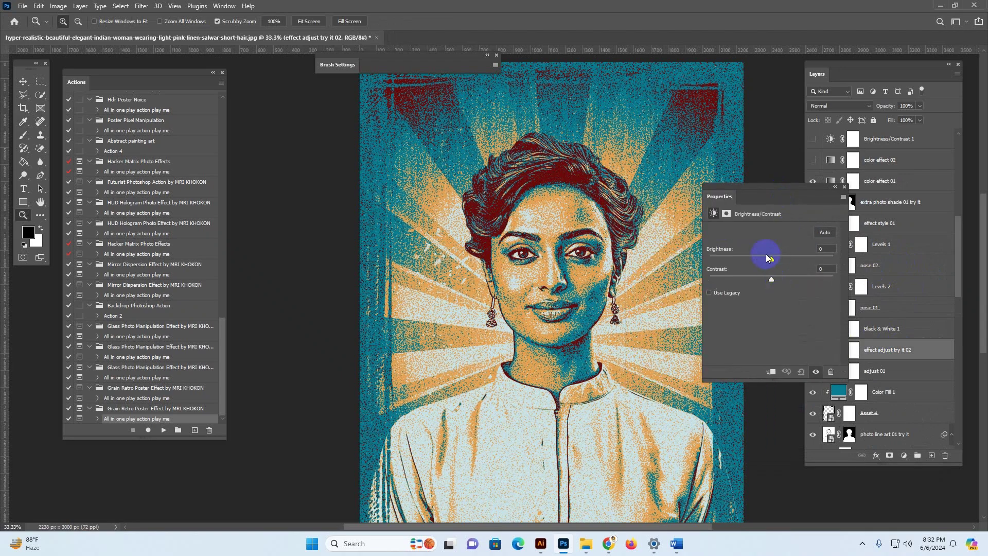
{"action": "left_click_drag", "start_coordinate": [777, 259], "coordinate": [760, 284]}
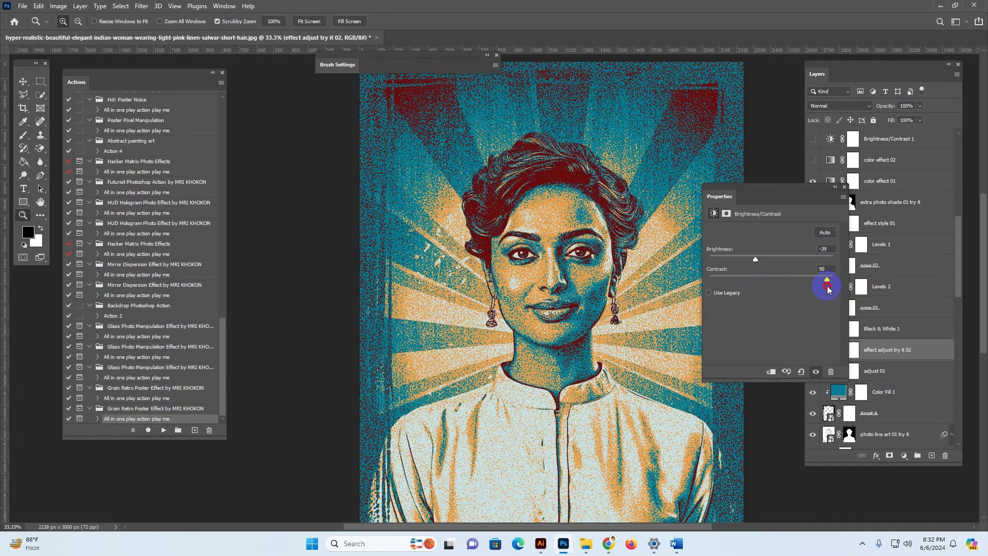
{"action": "left_click_drag", "start_coordinate": [808, 291], "coordinate": [807, 291]}
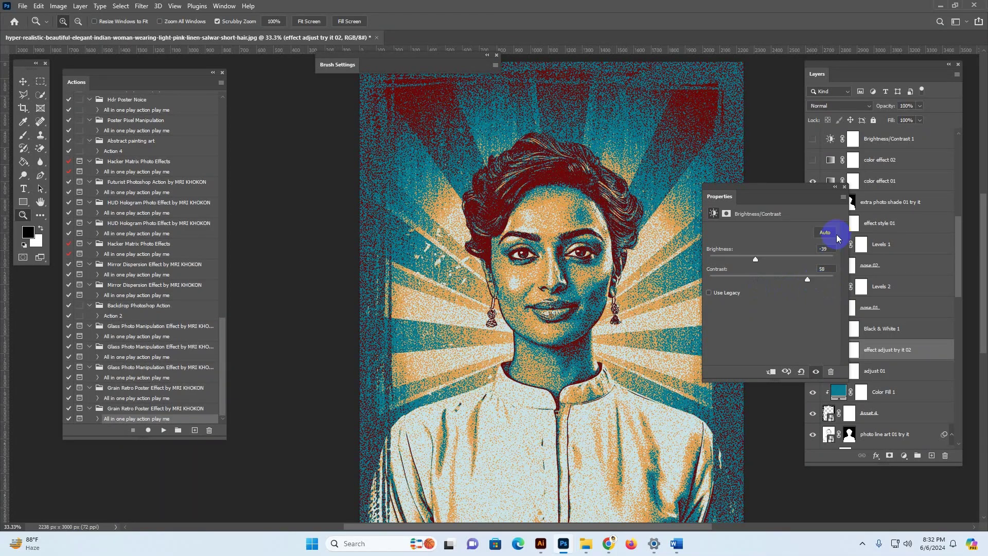
{"action": "left_click", "coordinate": [845, 188]}
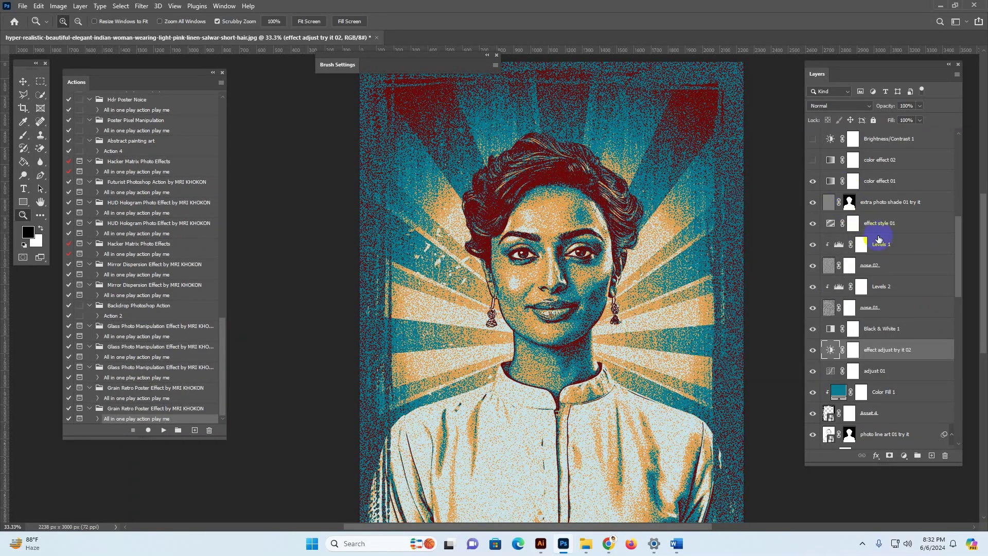
Compare the poster with color effect 02 and color effect 01 switched on and off, leaving only color effect 01 visible
{"action": "scroll", "coordinate": [916, 267], "scroll_direction": "up", "scroll_amount": 3}
{"action": "left_click", "coordinate": [898, 223]}
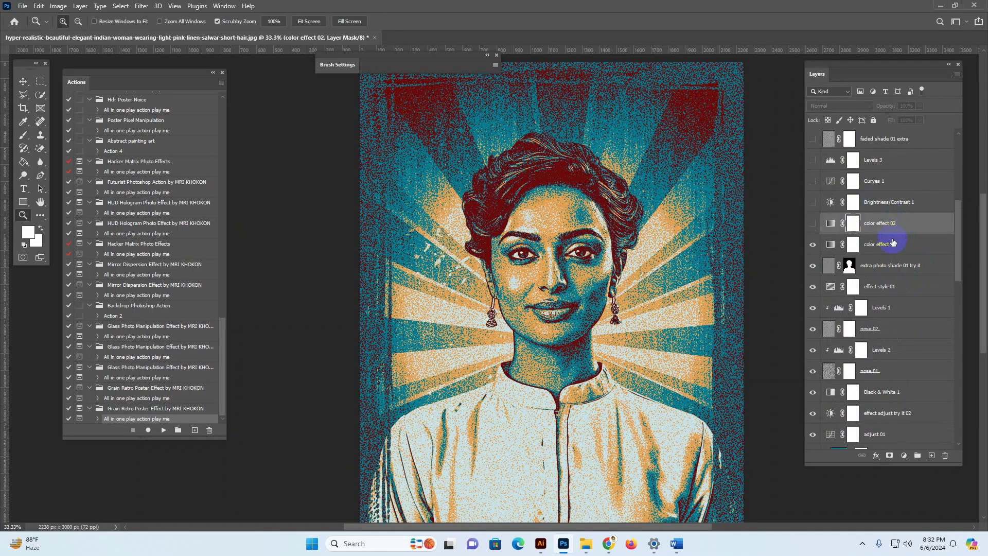
{"action": "left_click", "coordinate": [812, 225]}
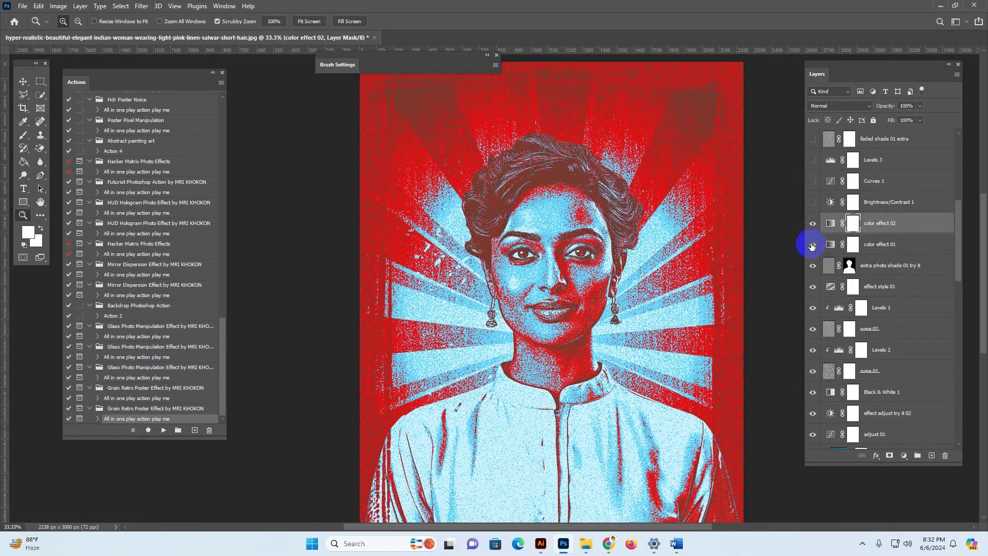
{"action": "left_click", "coordinate": [812, 245]}
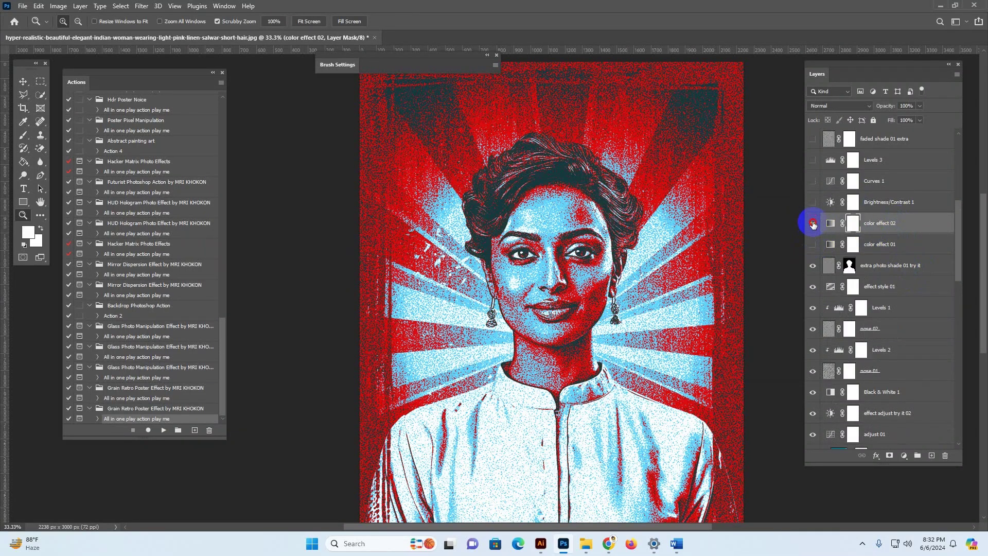
{"action": "left_click", "coordinate": [813, 224]}
{"action": "left_click", "coordinate": [813, 245]}
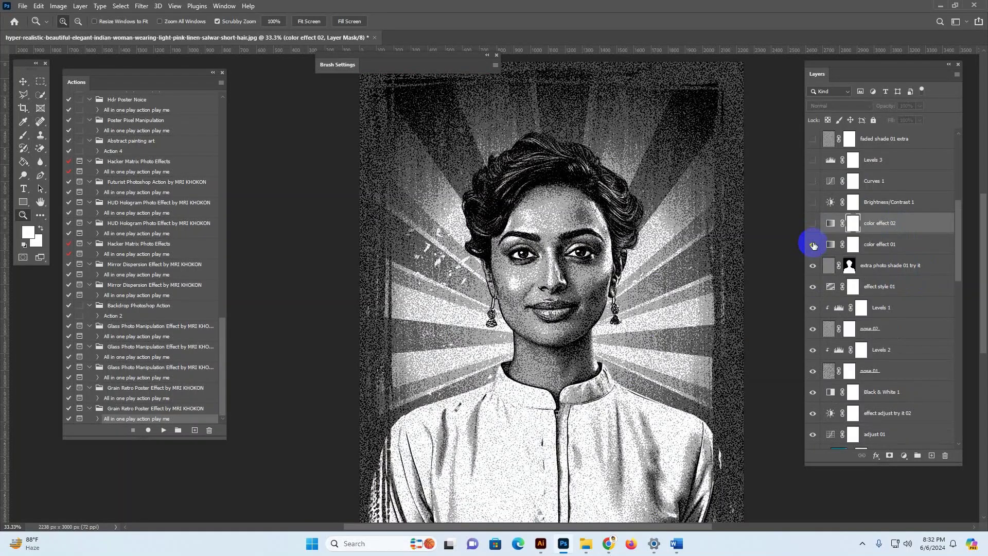
{"action": "left_click", "coordinate": [813, 245]}
Show the Brightness/Contrast 1 layer, try a different brightness, and hide the layer again
{"action": "left_click", "coordinate": [886, 202]}
{"action": "left_click", "coordinate": [814, 202]}
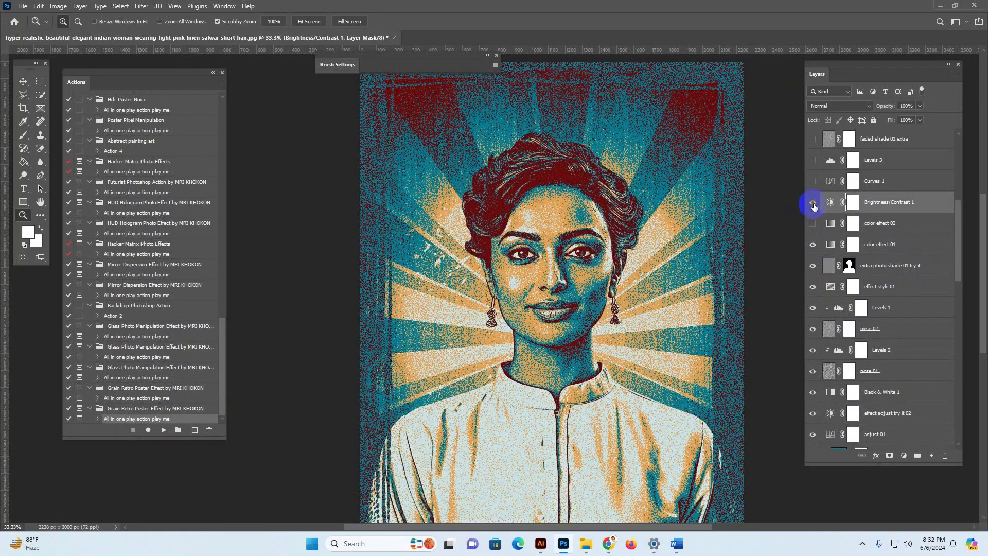
{"action": "double_click", "coordinate": [830, 202]}
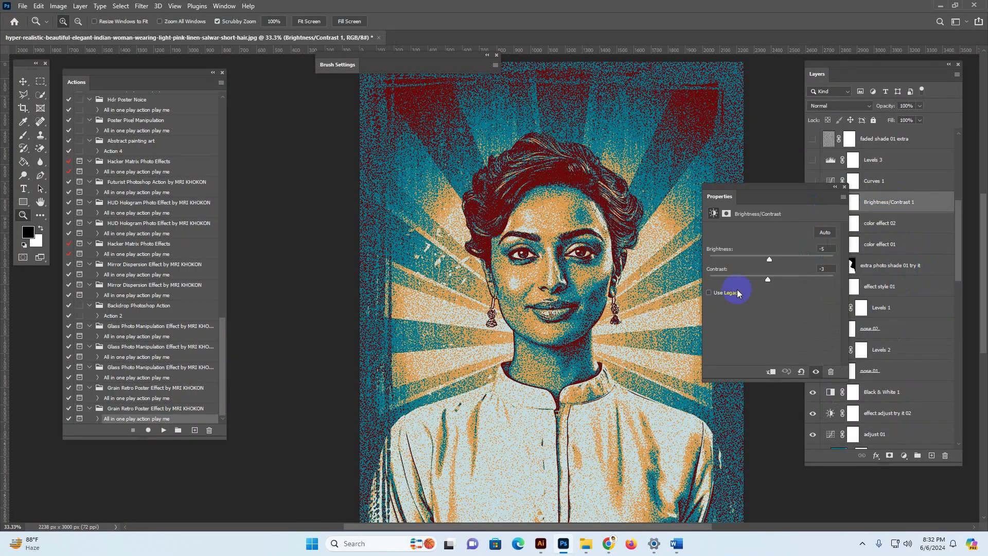
{"action": "left_click_drag", "start_coordinate": [780, 258], "coordinate": [770, 266]}
{"action": "left_click", "coordinate": [844, 190]}
Preview Curves 1 and Levels 3, try other shadow input levels in Levels 3, and hide both layers again
{"action": "left_click", "coordinate": [888, 182]}
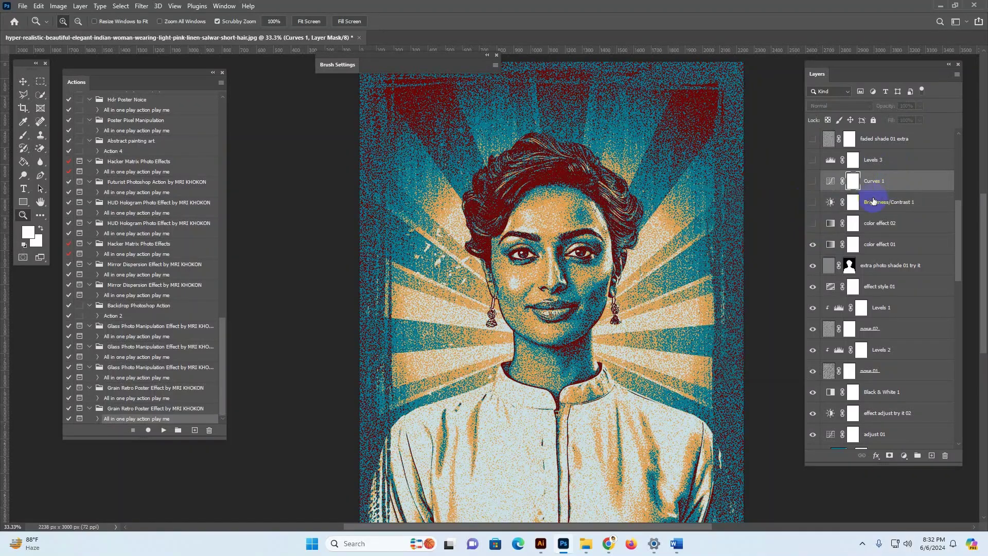
{"action": "scroll", "coordinate": [874, 202], "scroll_direction": "up", "scroll_amount": 3}
{"action": "left_click", "coordinate": [813, 244]}
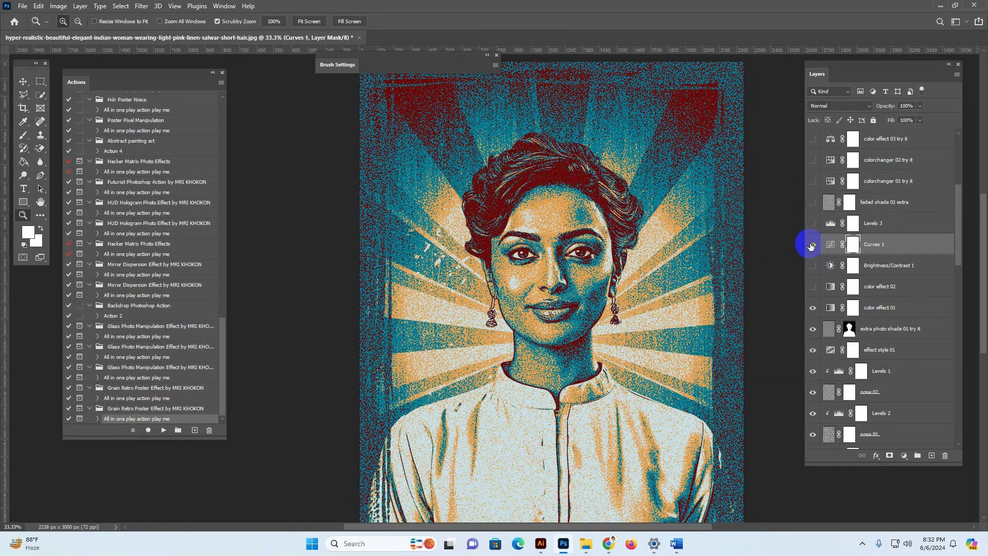
{"action": "left_click", "coordinate": [815, 225]}
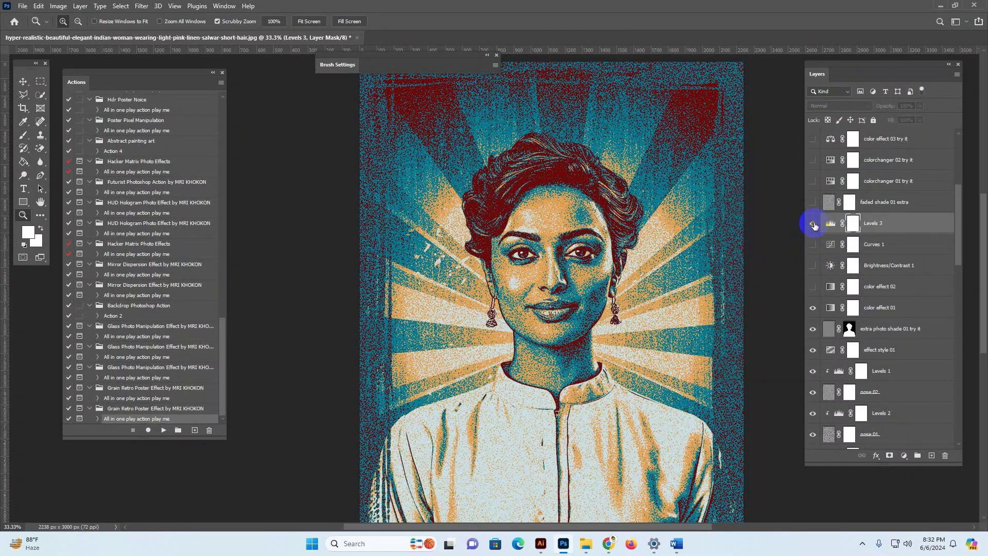
{"action": "double_click", "coordinate": [831, 225]}
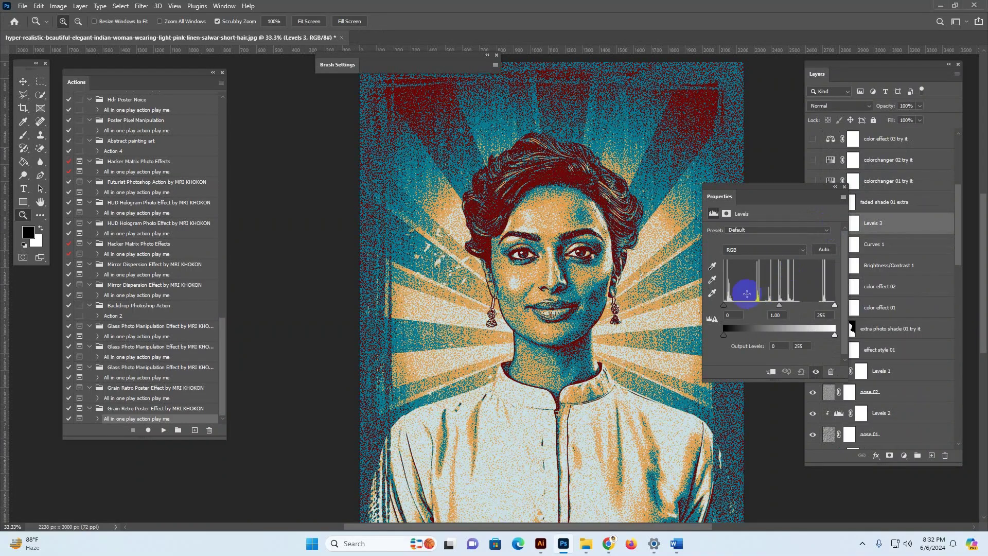
{"action": "mouse_move", "coordinate": [725, 306]}
{"action": "left_mouse_down"}
{"action": "mouse_move", "coordinate": [752, 310]}
{"action": "mouse_move", "coordinate": [720, 310]}
{"action": "left_mouse_up"}
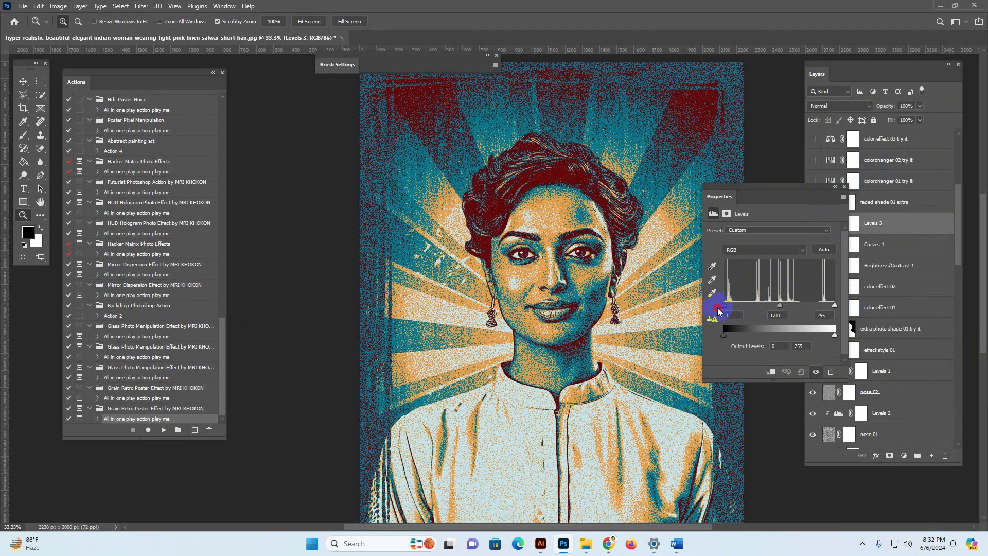
{"action": "left_click", "coordinate": [844, 186]}
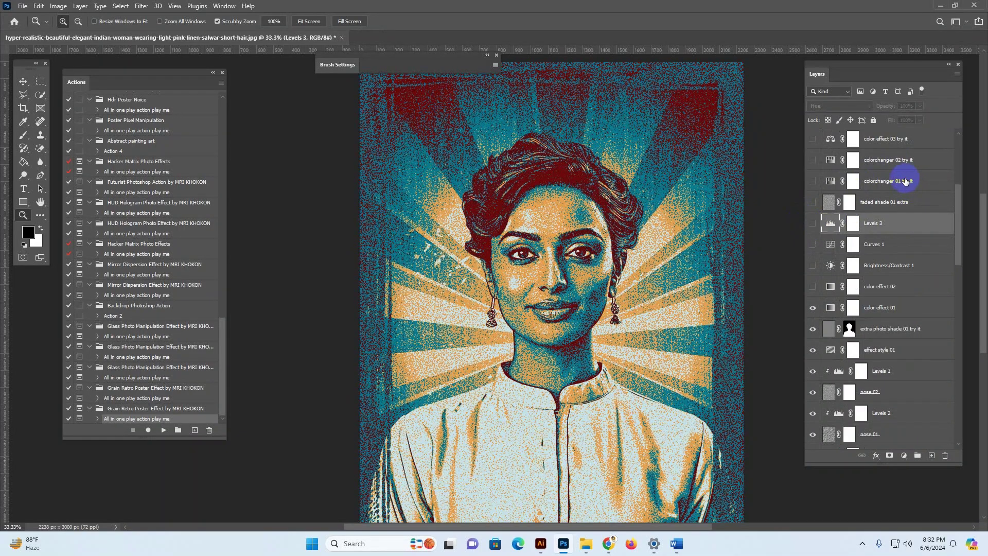
Show the colorchanger 01 try it layer, try hues such as +76 and -160, and hide the layer again
{"action": "left_click", "coordinate": [906, 180]}
{"action": "scroll", "coordinate": [906, 181], "scroll_direction": "up", "scroll_amount": 3}
{"action": "left_click", "coordinate": [813, 266]}
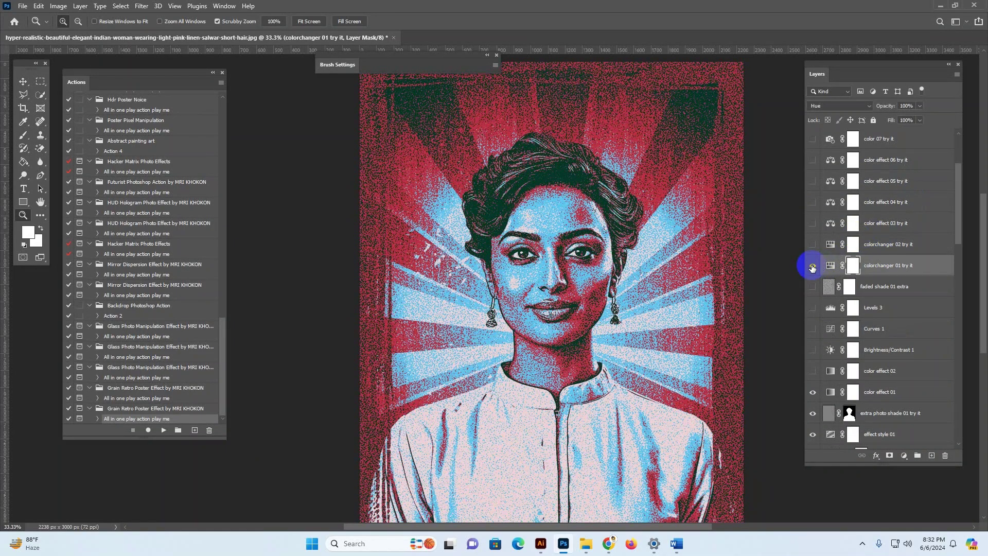
{"action": "double_click", "coordinate": [830, 265]}
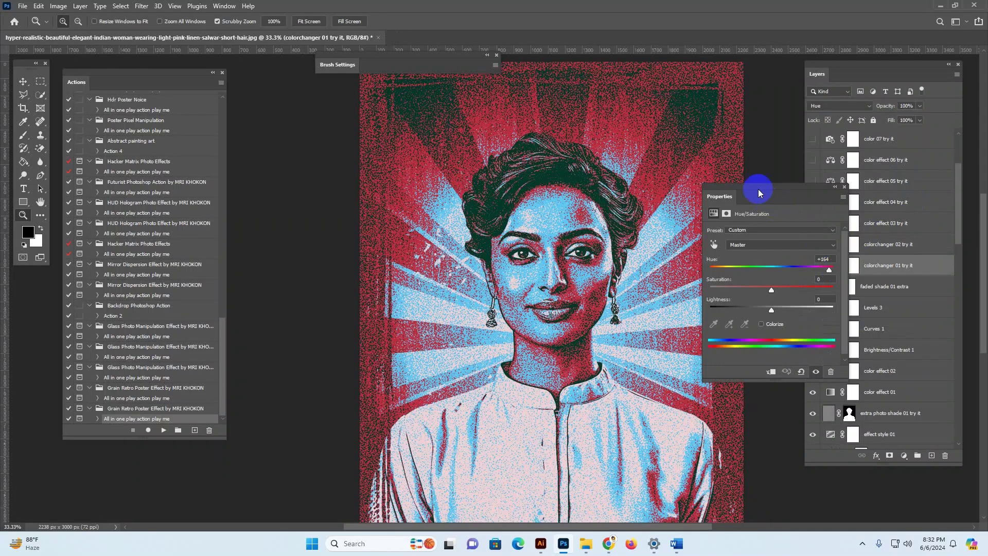
{"action": "left_click_drag", "start_coordinate": [757, 194], "coordinate": [697, 108]}
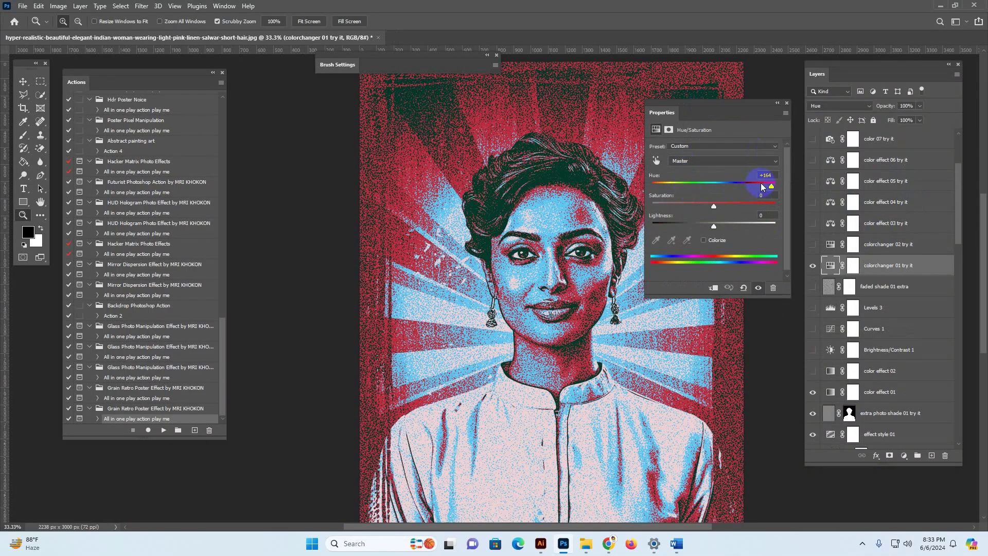
{"action": "left_click_drag", "start_coordinate": [762, 184], "coordinate": [749, 184]}
{"action": "left_click", "coordinate": [730, 262]}
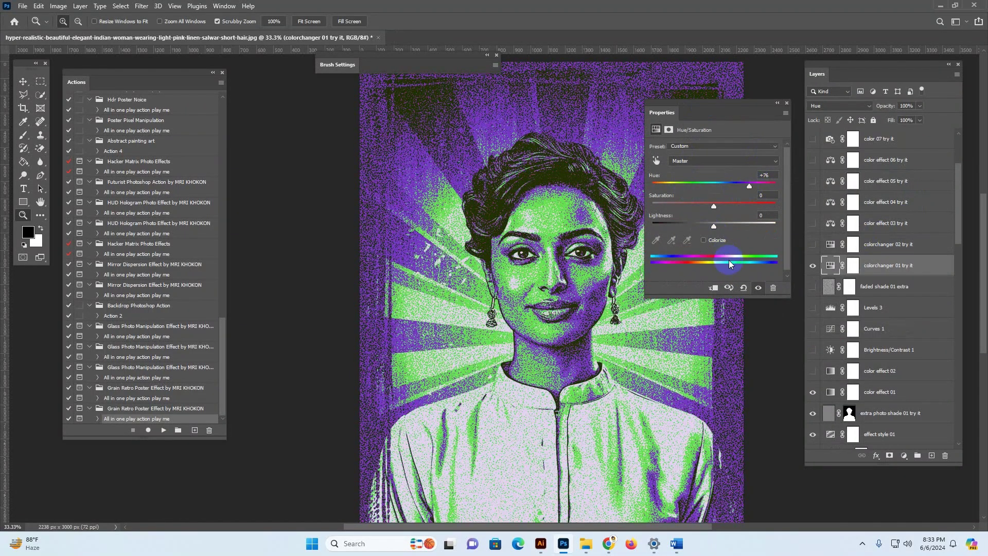
{"action": "left_click", "coordinate": [740, 184]}
{"action": "left_click_drag", "start_coordinate": [734, 186], "coordinate": [680, 187]}
{"action": "left_click_drag", "start_coordinate": [724, 111], "coordinate": [752, 83]}
{"action": "left_click", "coordinate": [698, 173]}
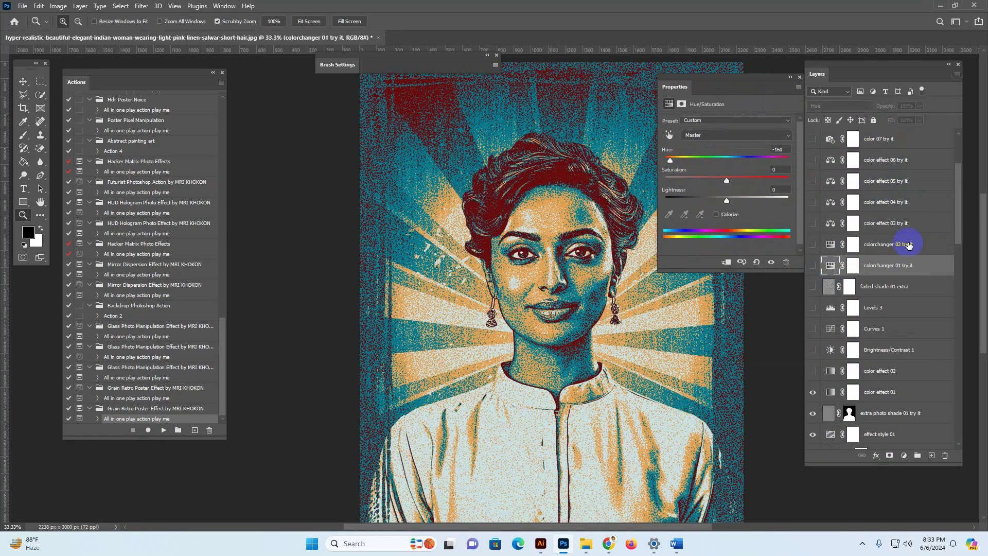
Show the colorchanger 02 try it layer, try a hue of 54, and hide the layer again
{"action": "left_click", "coordinate": [909, 246]}
{"action": "left_click", "coordinate": [814, 245]}
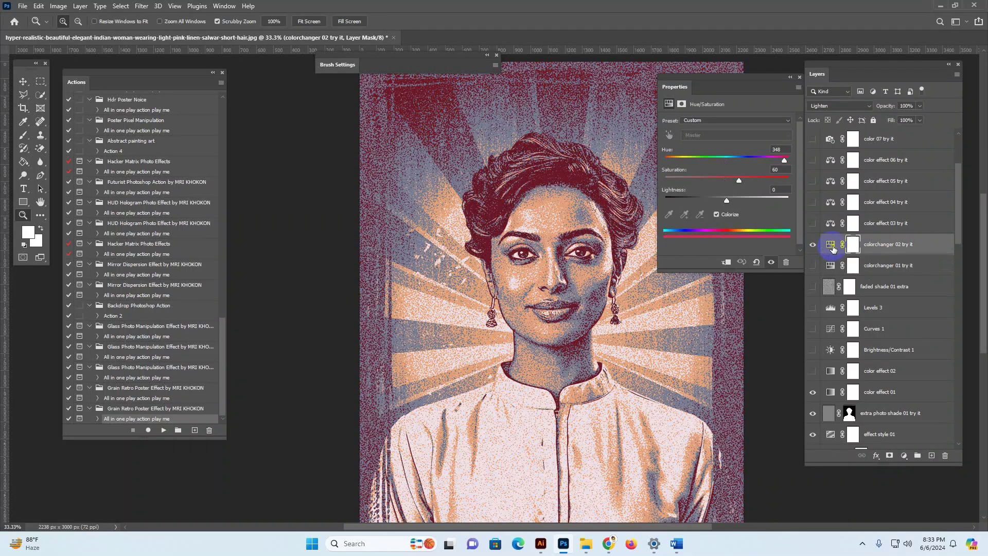
{"action": "left_click", "coordinate": [830, 245]}
{"action": "left_click_drag", "start_coordinate": [762, 159], "coordinate": [684, 162]}
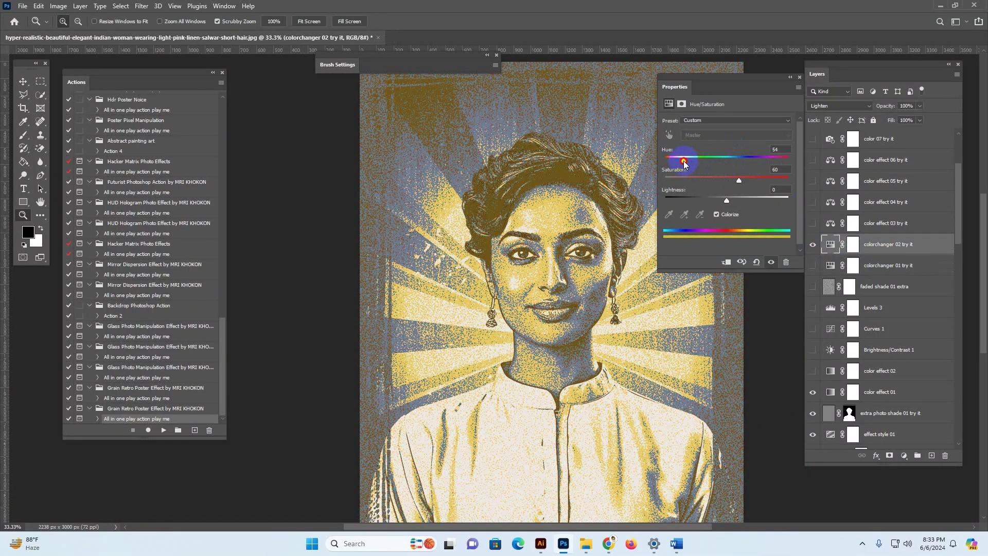
{"action": "left_click", "coordinate": [814, 244]}
Preview the color effect 03 and color effect 04 color balance layers one at a time, hiding each again
{"action": "left_click", "coordinate": [844, 223]}
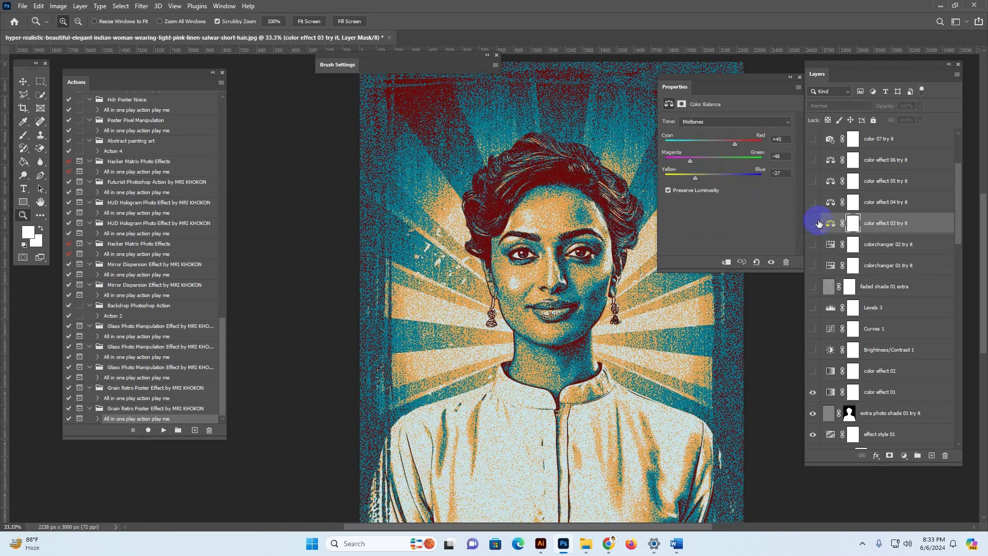
{"action": "left_click", "coordinate": [814, 223]}
{"action": "left_click", "coordinate": [814, 223]}
{"action": "left_click", "coordinate": [822, 201]}
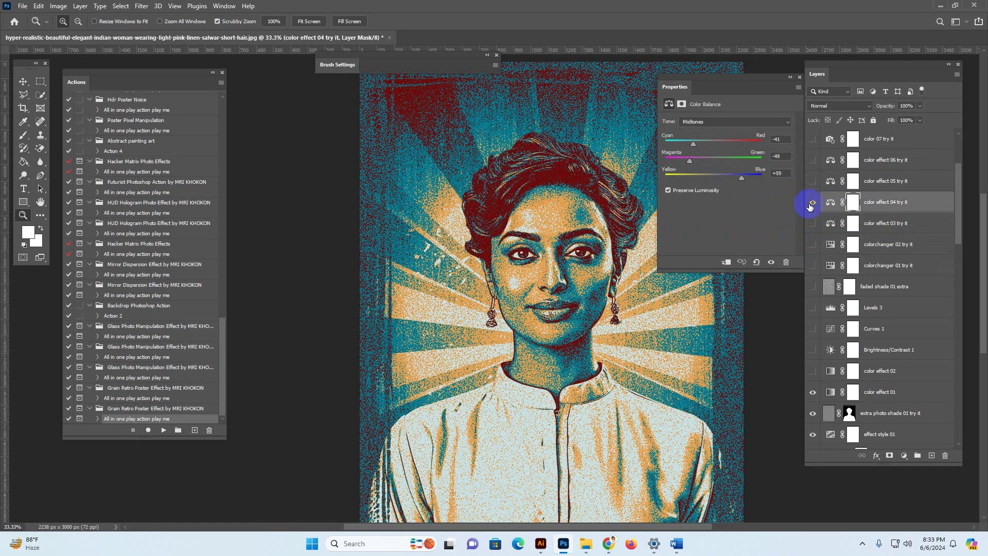
{"action": "left_click", "coordinate": [812, 202]}
{"action": "scroll", "coordinate": [841, 216], "scroll_direction": "up", "scroll_amount": 3}
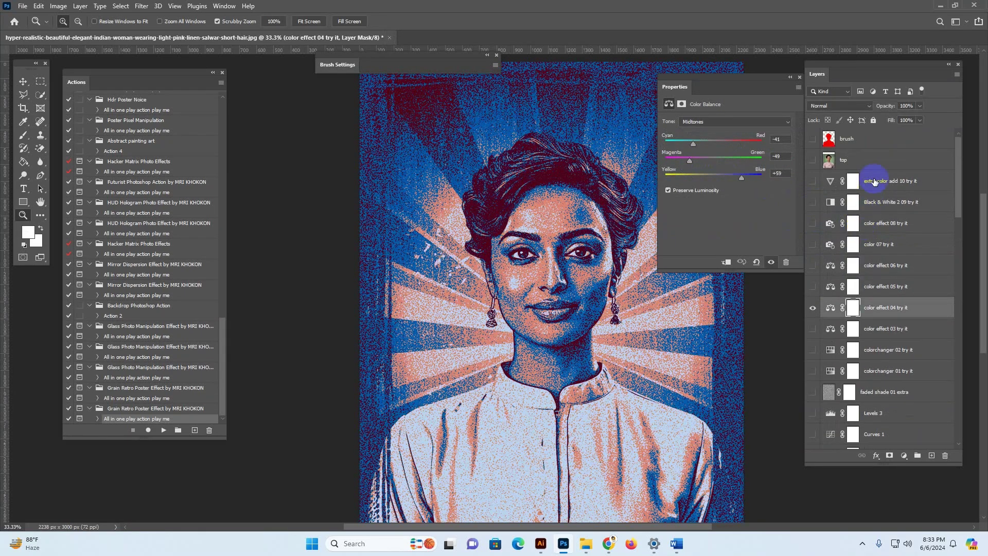
{"action": "left_click", "coordinate": [813, 307]}
Switch on the extra color add 10 try it vibrance layer, comparing the poster with and without it
{"action": "left_click", "coordinate": [896, 181]}
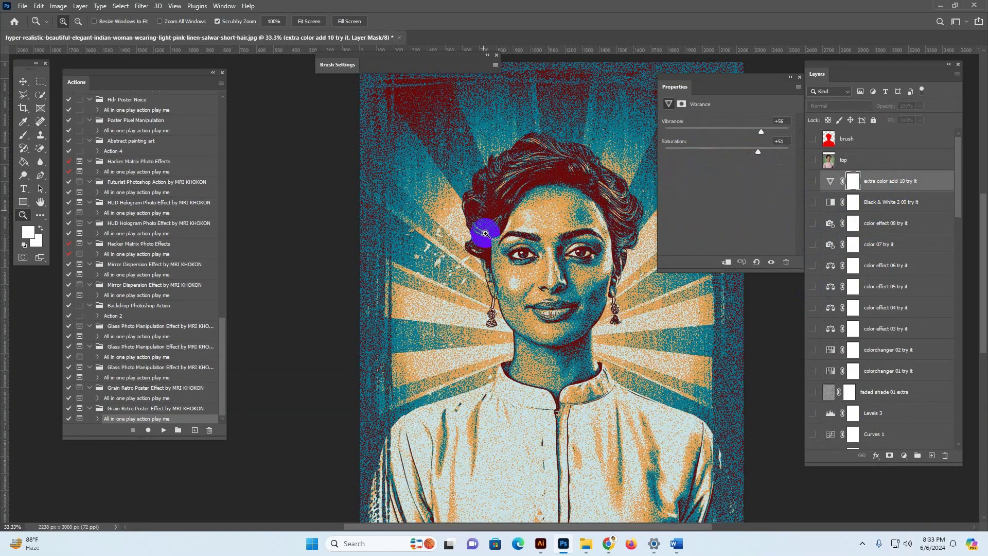
{"action": "left_click", "coordinate": [813, 183]}
{"action": "left_click", "coordinate": [812, 183]}
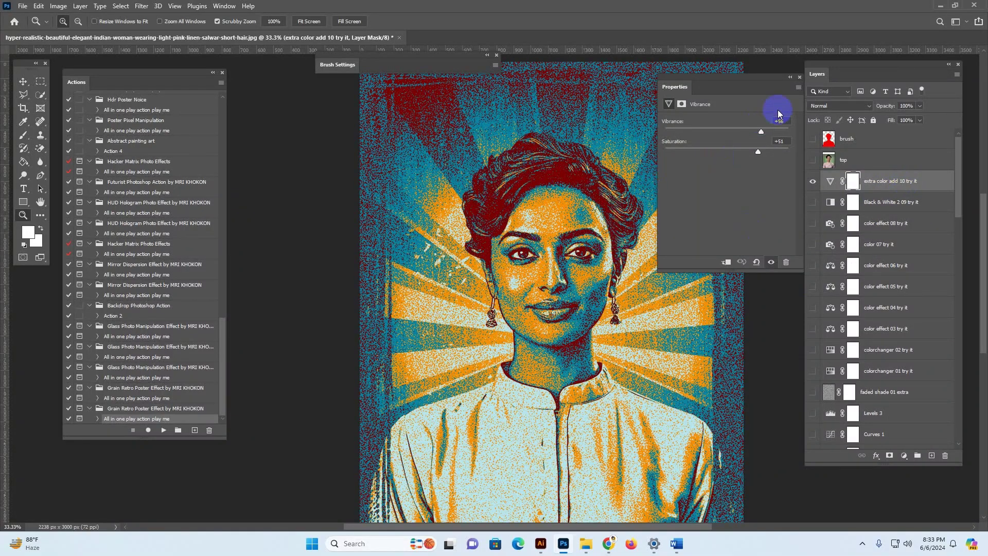
{"action": "left_click", "coordinate": [801, 80]}
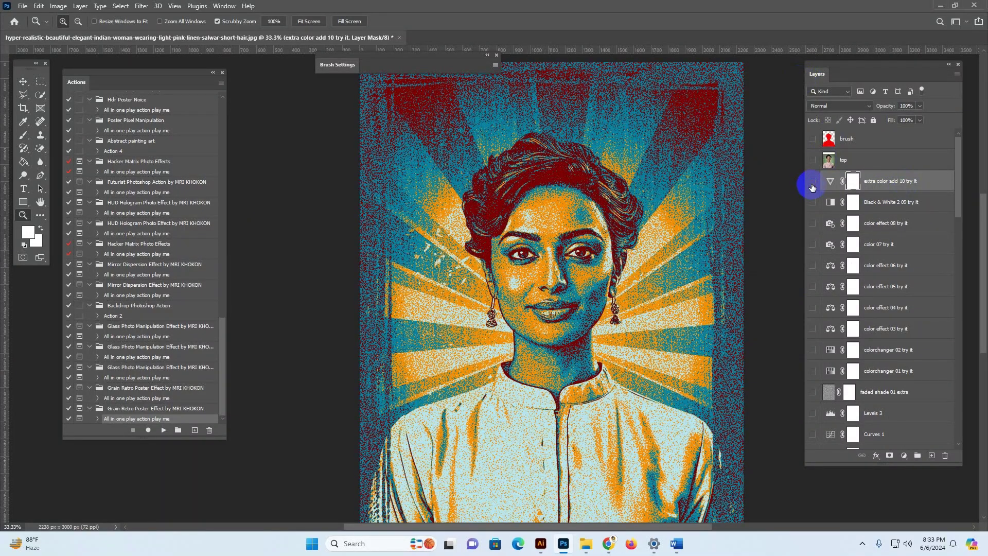
{"action": "left_click", "coordinate": [813, 183]}
{"action": "left_click", "coordinate": [813, 183]}
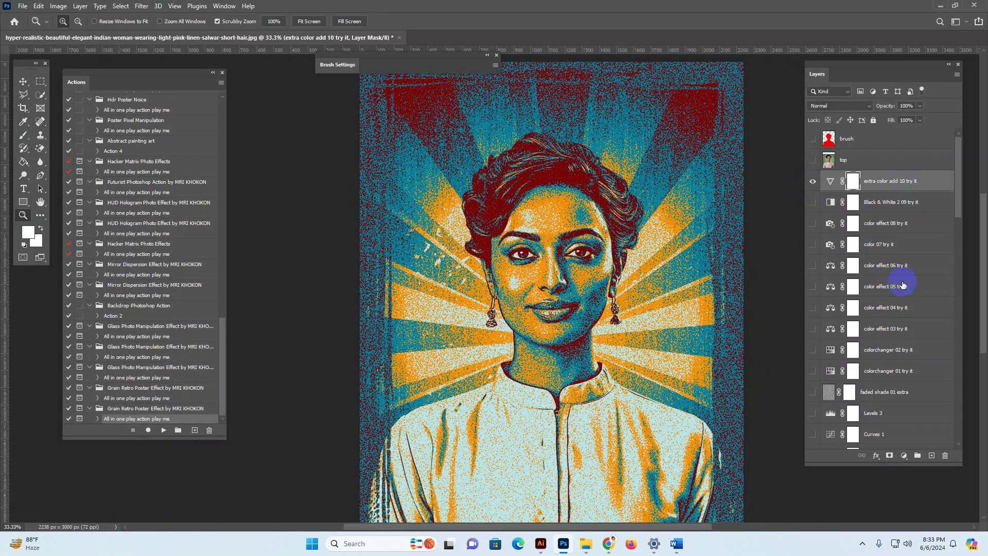
Switch to the File Explorer window with the Main file Grain Retro Poster Effect folder
{"action": "scroll", "coordinate": [906, 286], "scroll_direction": "down", "scroll_amount": 3}
{"action": "scroll", "coordinate": [906, 286], "scroll_direction": "down", "scroll_amount": 3}
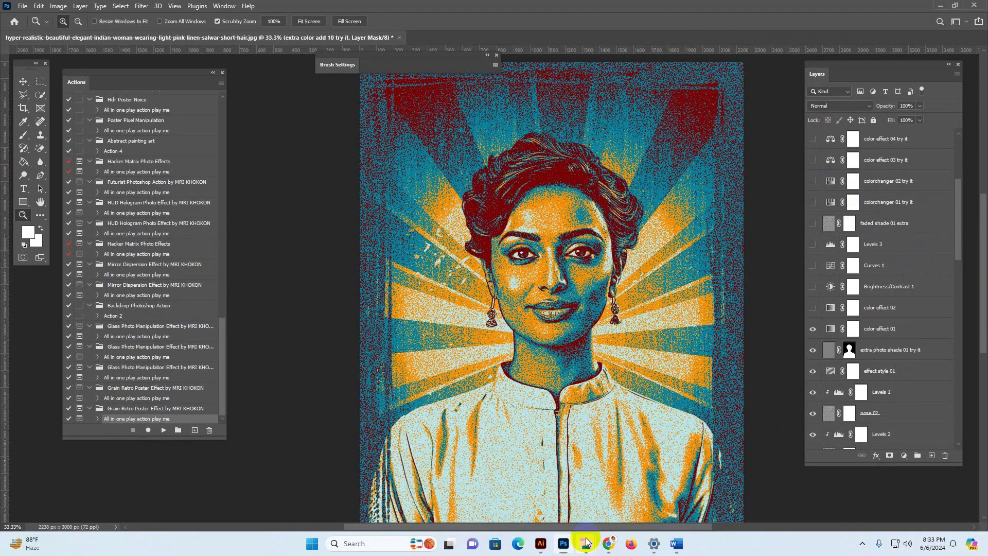
{"action": "mouse_move", "coordinate": [587, 544]}
{"action": "left_click", "coordinate": [690, 497]}
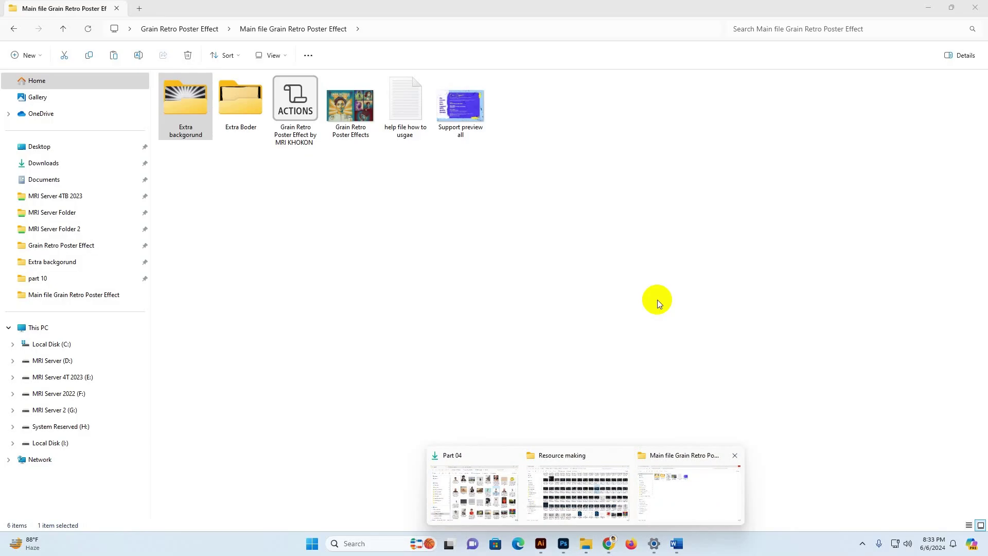
Go back to the Grain Retro Poster Effect folder and open the 1980s vintage fashion portrait image in Photoshop
{"action": "key", "text": "alt+Left"}
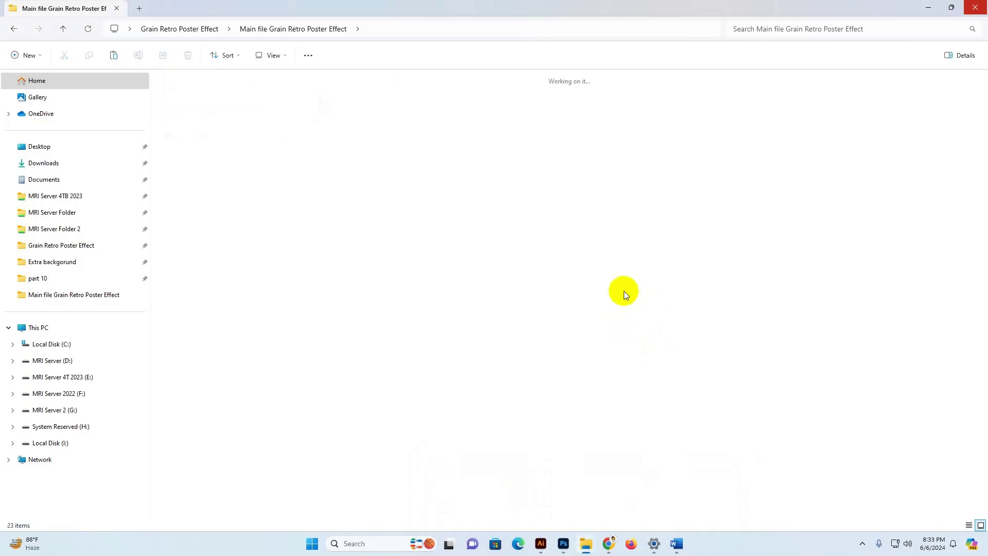
{"action": "left_click", "coordinate": [677, 264]}
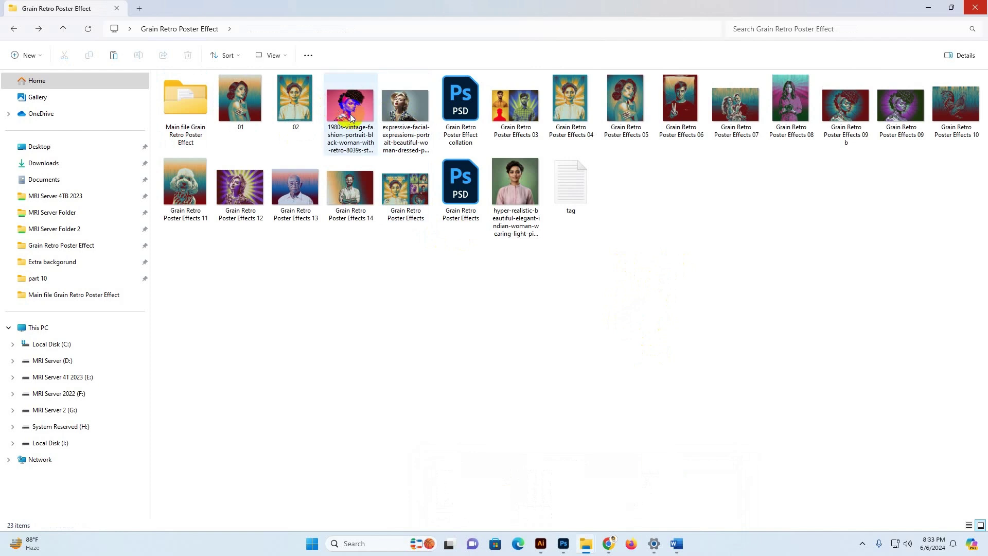
{"action": "left_click_drag", "start_coordinate": [351, 118], "coordinate": [633, 172]}
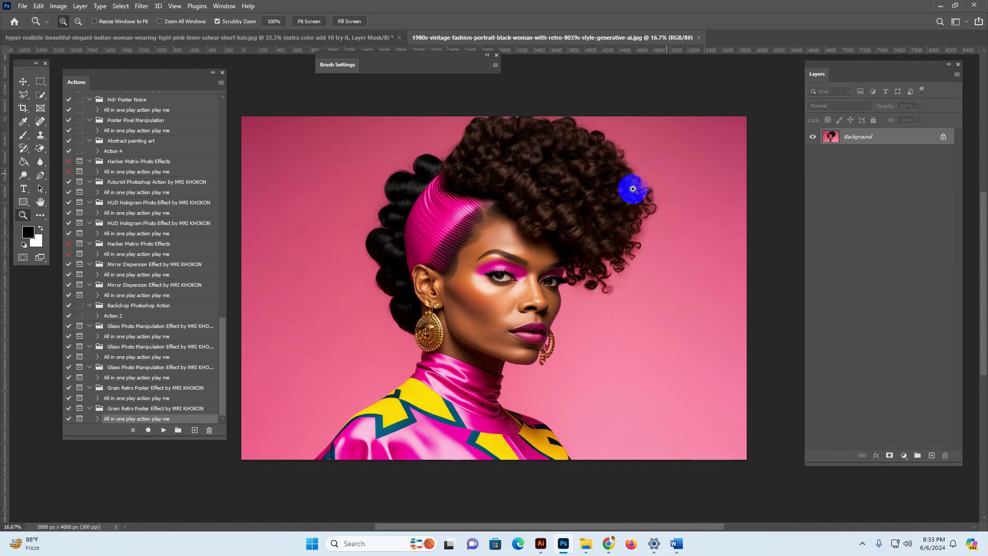
Resize the portrait to a width of 2600 pixels with proportions kept at 300 pixels/inch
{"action": "left_click", "coordinate": [61, 7]}
{"action": "left_click", "coordinate": [77, 85]}
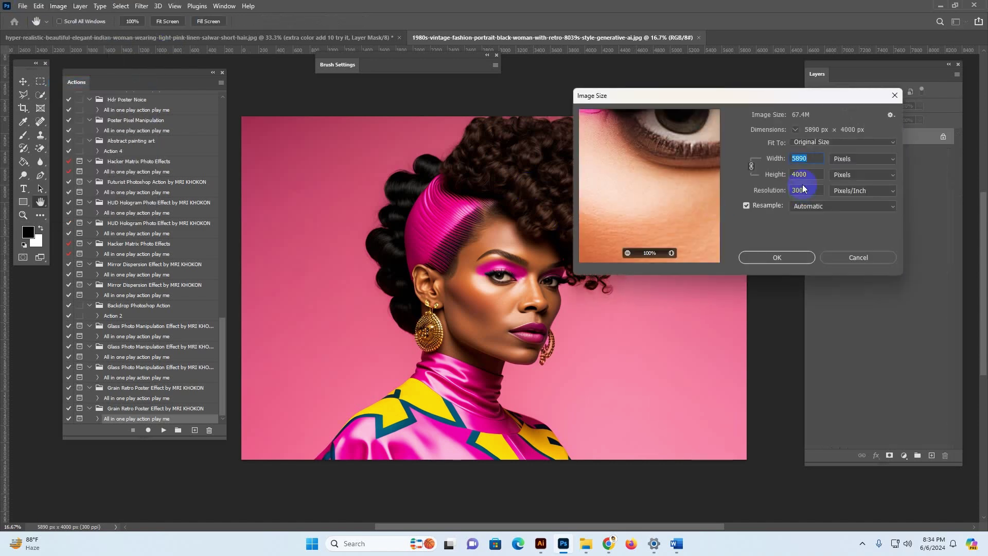
{"action": "type", "text": "2"}
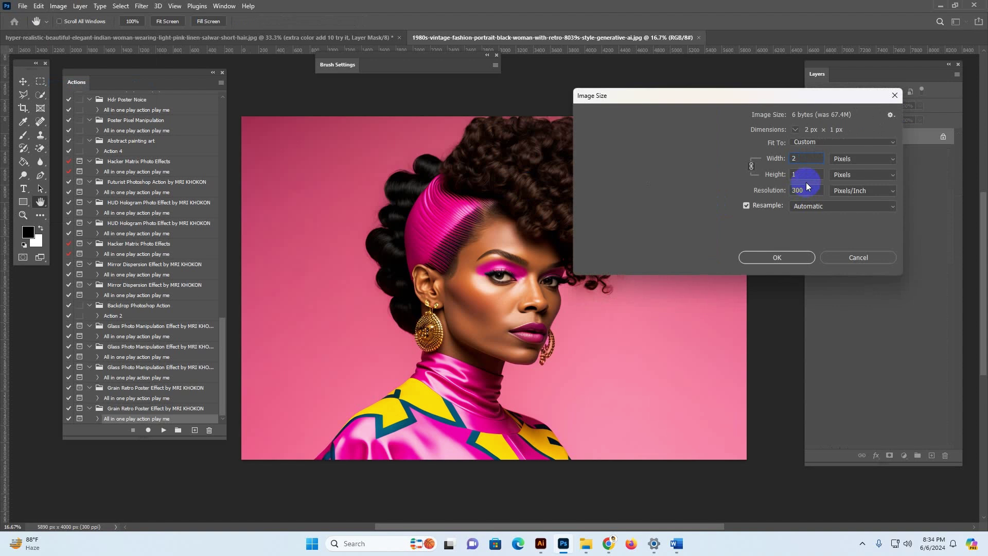
{"action": "type", "text": "600"}
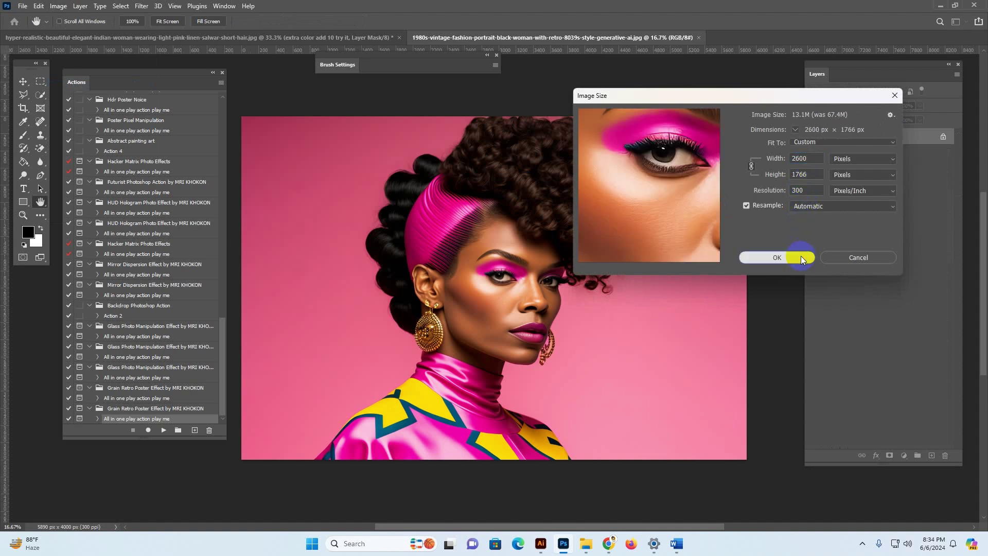
{"action": "left_click", "coordinate": [777, 258]}
{"action": "key", "text": "z"}
Select the woman with Select Subject and add a new layer named "brush" above the background
{"action": "left_click", "coordinate": [40, 95]}
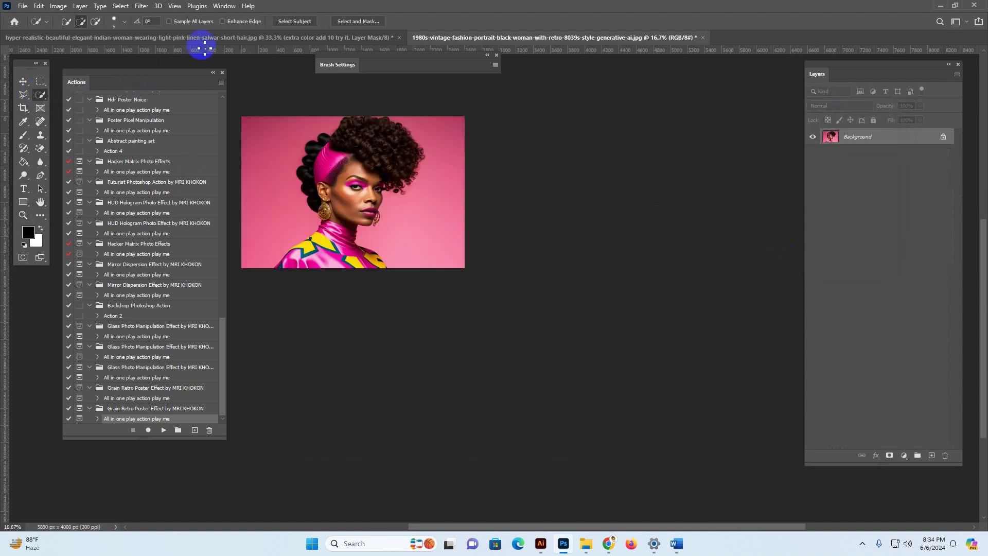
{"action": "left_click", "coordinate": [292, 22]}
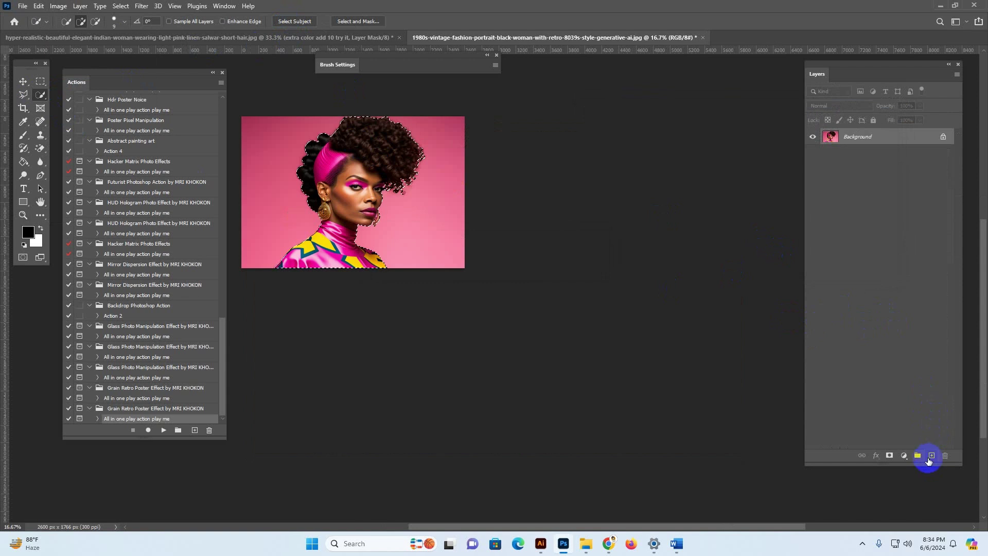
{"action": "left_click", "coordinate": [931, 457]}
{"action": "left_click", "coordinate": [854, 138]}
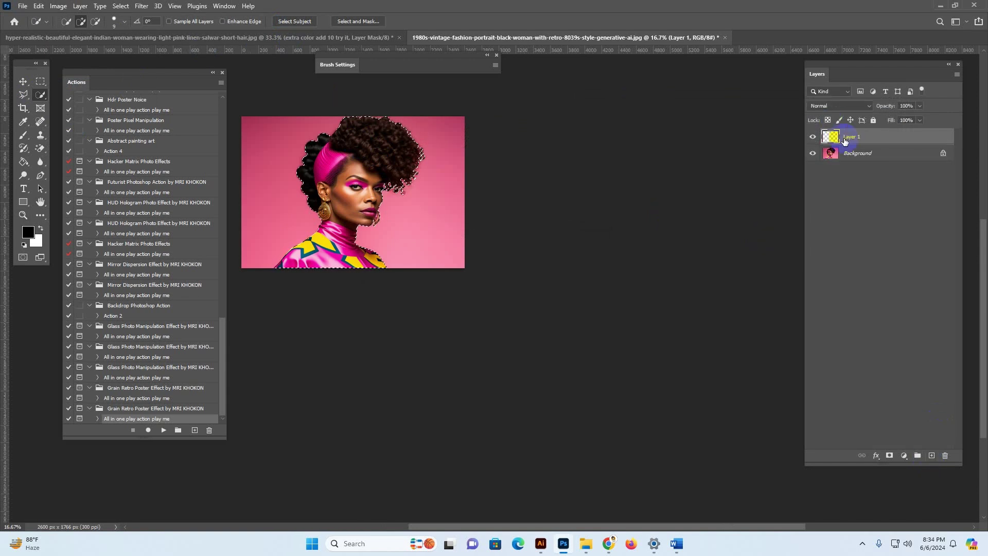
{"action": "double_click", "coordinate": [857, 142]}
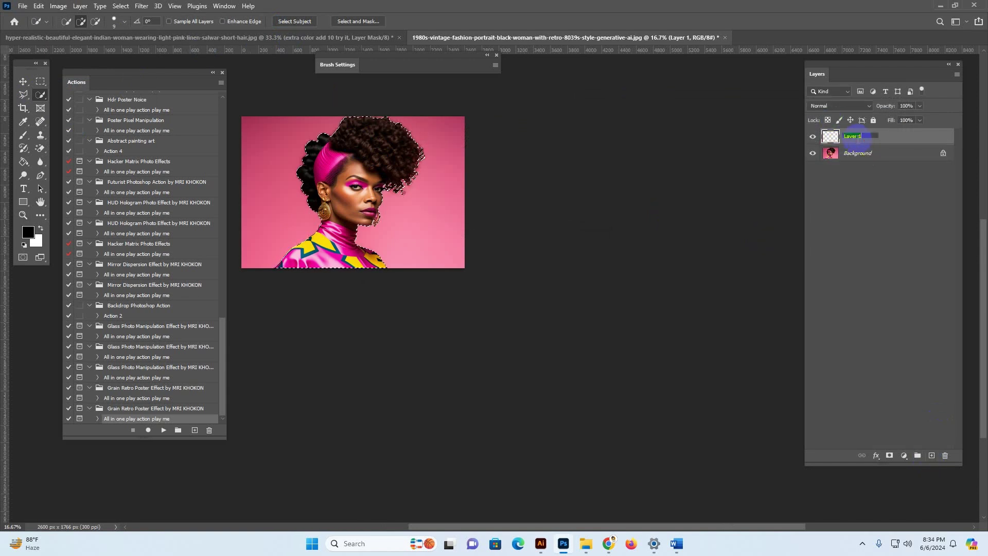
{"action": "type", "text": "brush"}
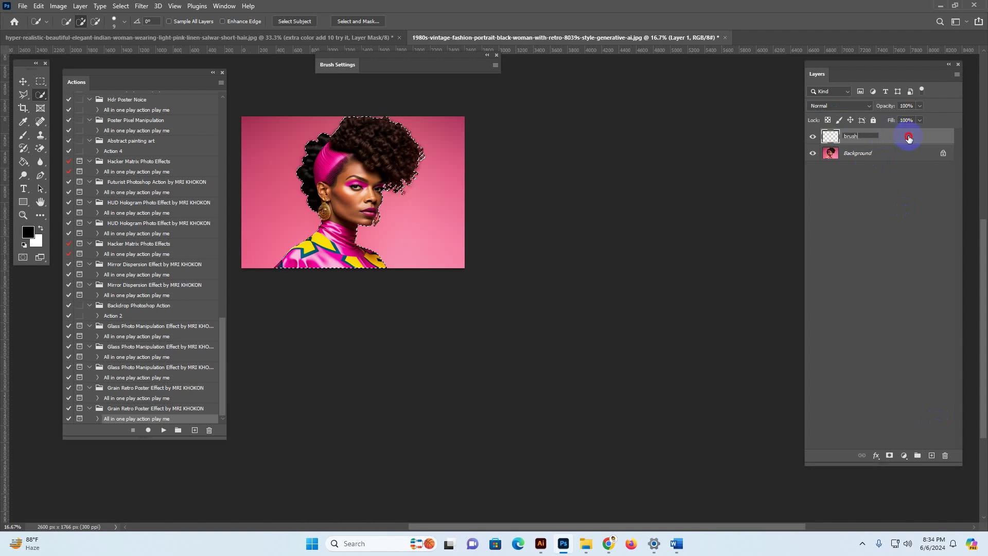
{"action": "key", "text": "Return"}
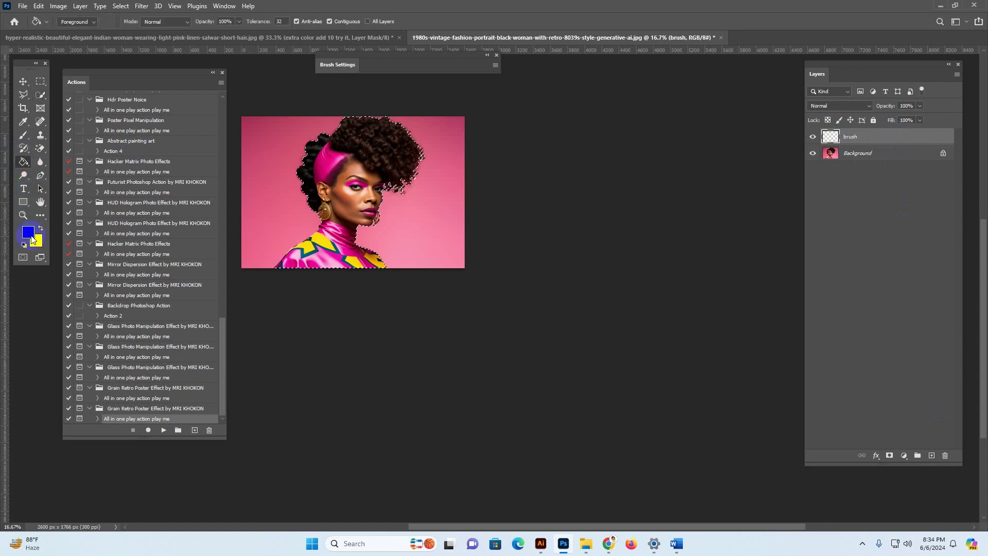
Set the foreground color to bright red, fill the subject selection on the brush layer, and deselect
{"action": "left_click", "coordinate": [27, 233]}
{"action": "left_click", "coordinate": [797, 296]}
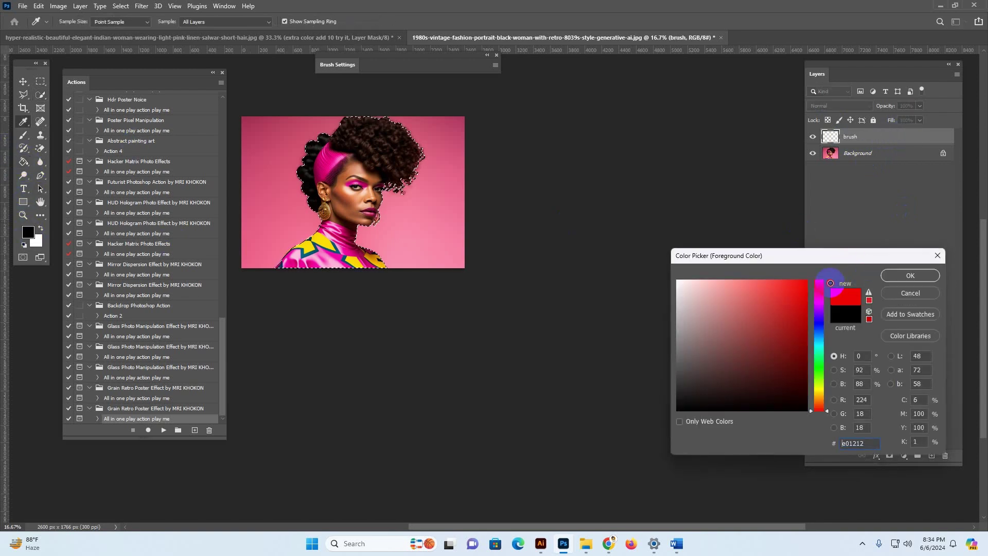
{"action": "left_click", "coordinate": [910, 276]}
{"action": "key", "text": "g"}
{"action": "left_click", "coordinate": [369, 142]}
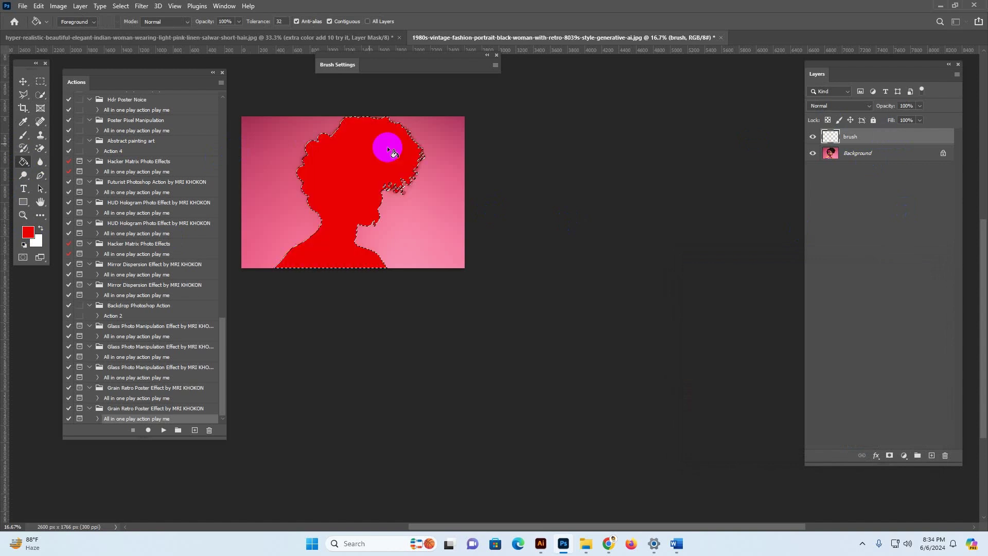
{"action": "left_click", "coordinate": [121, 7]}
{"action": "left_click", "coordinate": [132, 28]}
{"action": "key", "text": "v"}
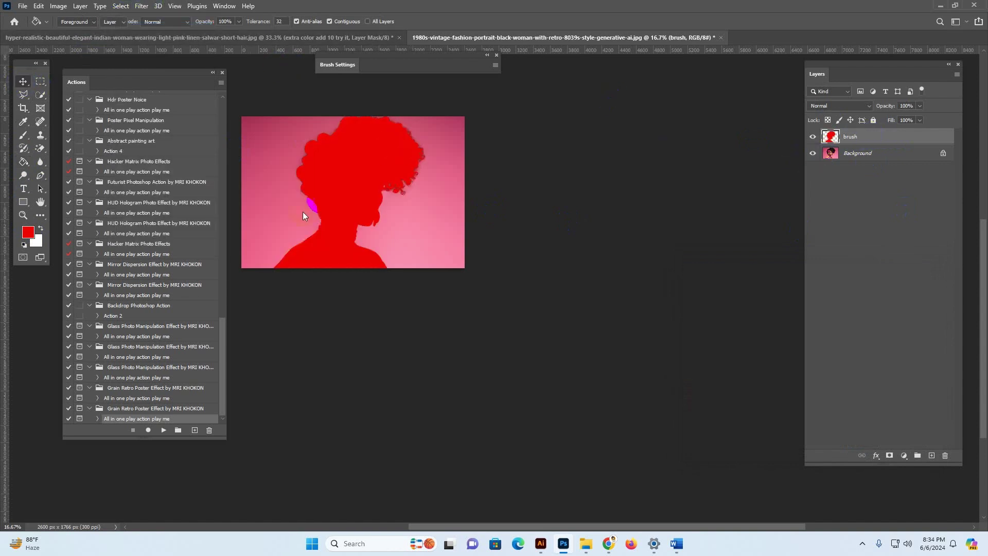
Check the image size, run the Grain Retro Poster Effect action on the portrait, and dismiss its closing message
{"action": "left_click", "coordinate": [87, 6]}
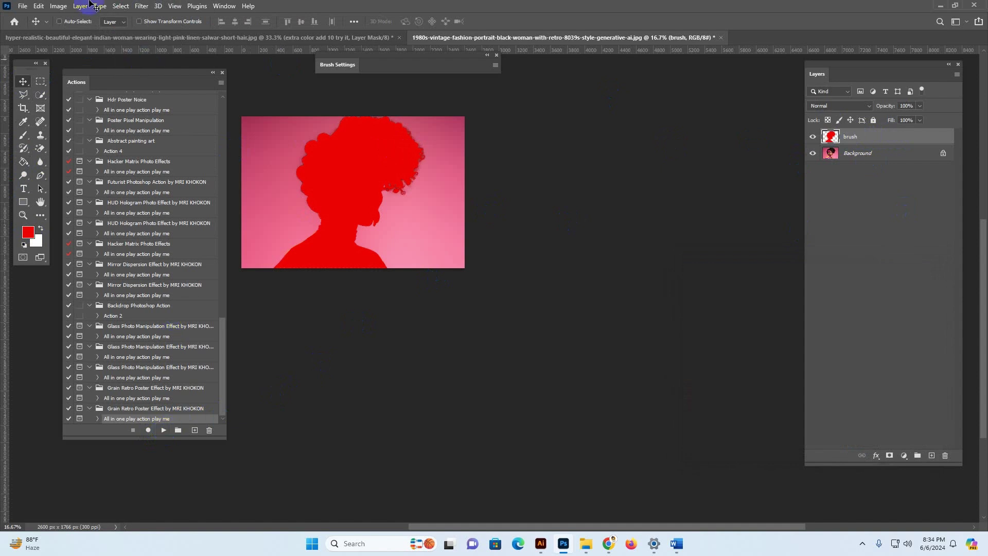
{"action": "left_click", "coordinate": [64, 6]}
{"action": "left_click", "coordinate": [76, 82]}
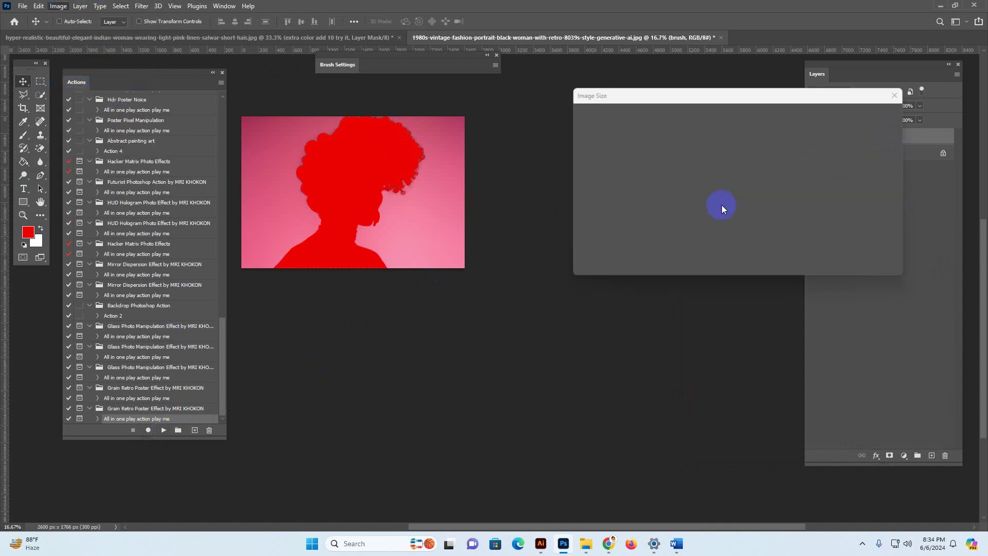
{"action": "left_click", "coordinate": [799, 256]}
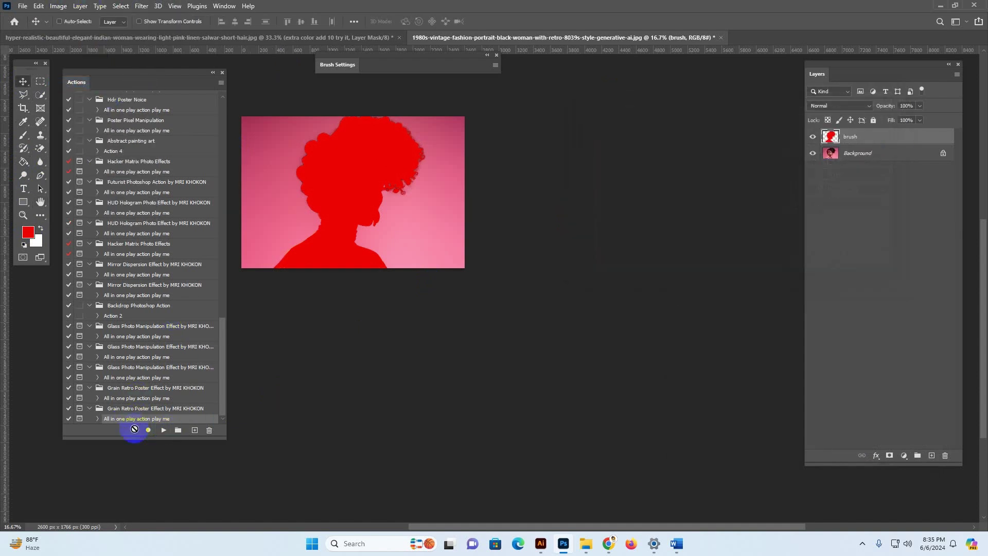
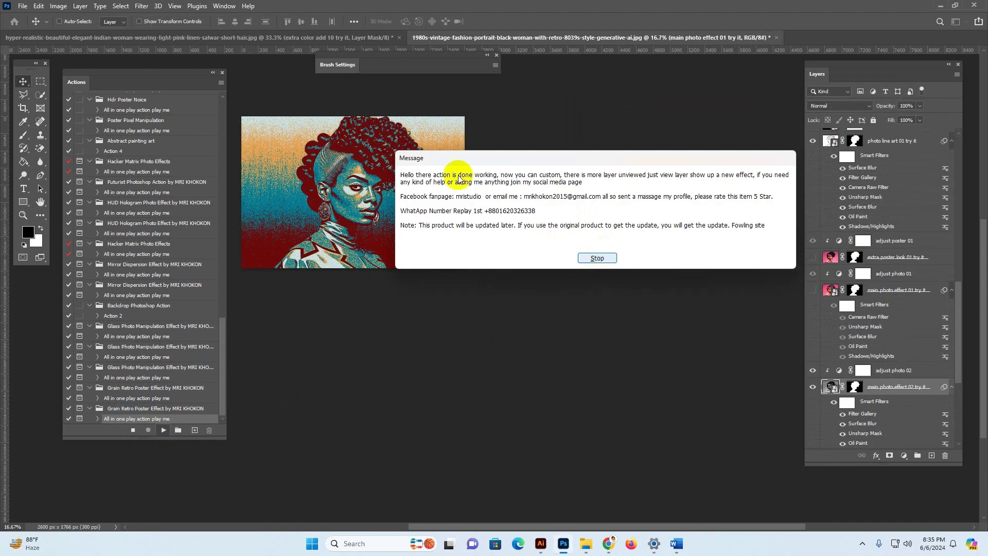
{"action": "left_click", "coordinate": [597, 257]}
Hide the main photo effect 02 layer and show the main photo effect 01 layer instead
{"action": "key", "text": "z"}
{"action": "left_click", "coordinate": [384, 169]}
{"action": "left_click", "coordinate": [384, 170]}
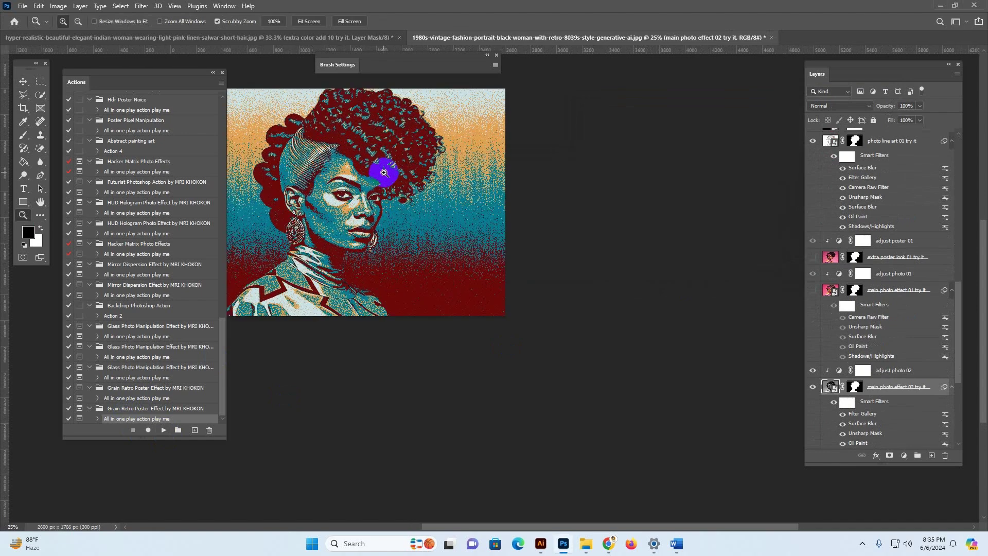
{"action": "left_click_drag", "start_coordinate": [376, 184], "coordinate": [534, 204]}
{"action": "left_click", "coordinate": [534, 204]}
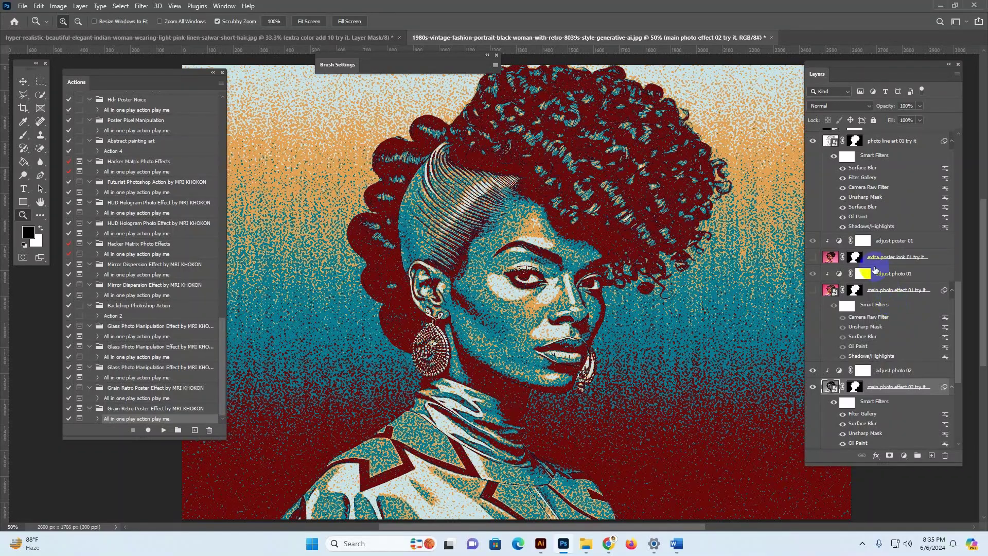
{"action": "scroll", "coordinate": [872, 359], "scroll_direction": "down", "scroll_amount": 3}
{"action": "scroll", "coordinate": [872, 360], "scroll_direction": "down", "scroll_amount": 1}
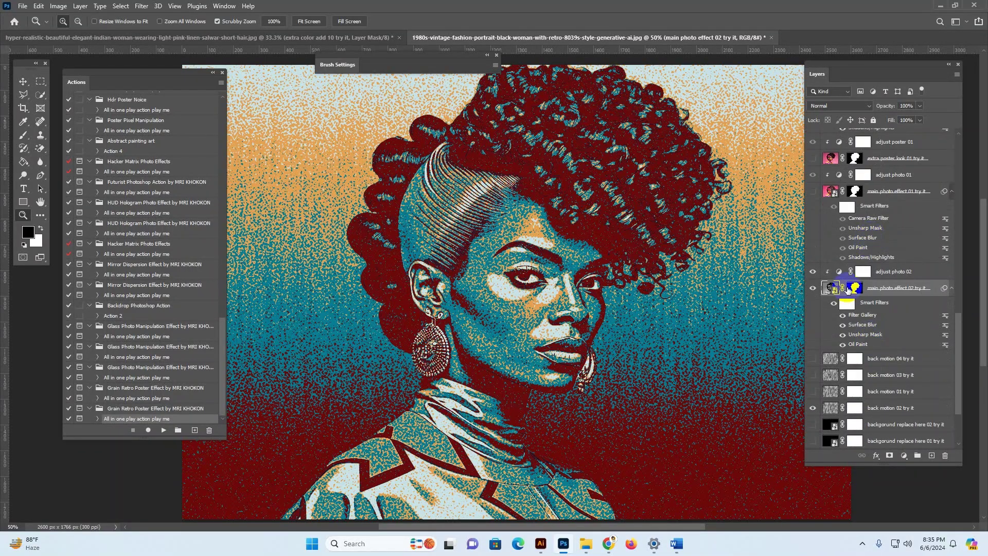
{"action": "left_click", "coordinate": [814, 288]}
{"action": "left_click", "coordinate": [887, 191]}
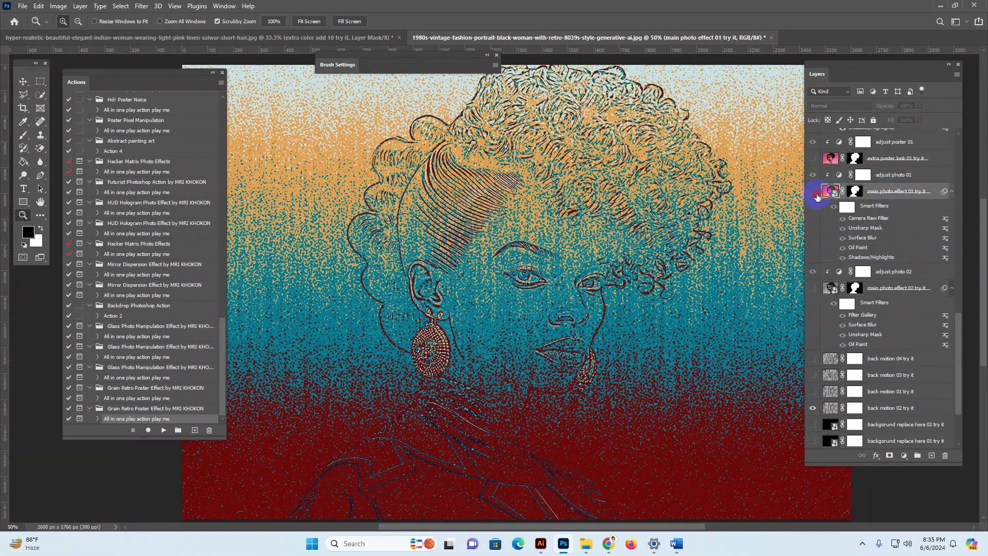
{"action": "left_click", "coordinate": [813, 191]}
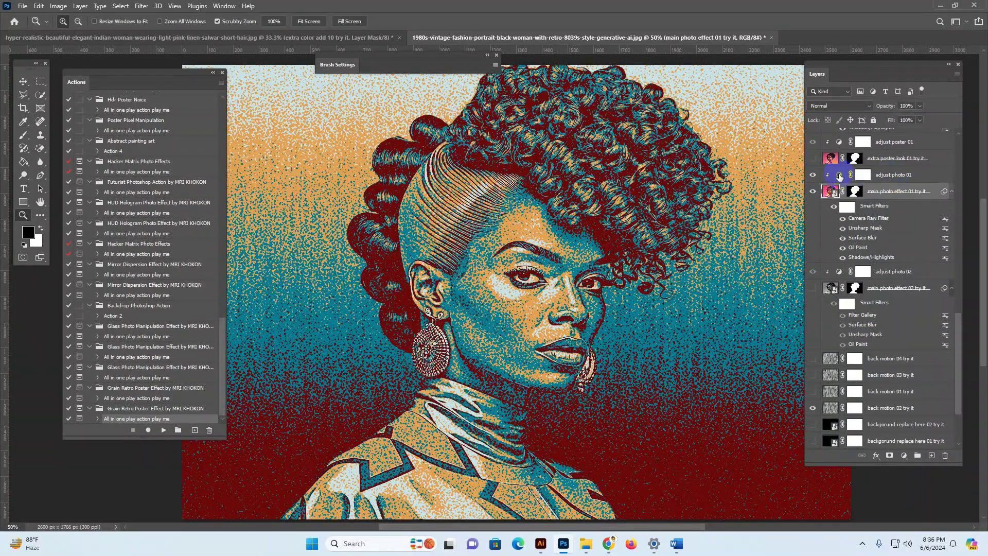
Adjust the adjust photo 01 Levels layer to an input black level of 50 and an output black level of 18
{"action": "double_click", "coordinate": [863, 175]}
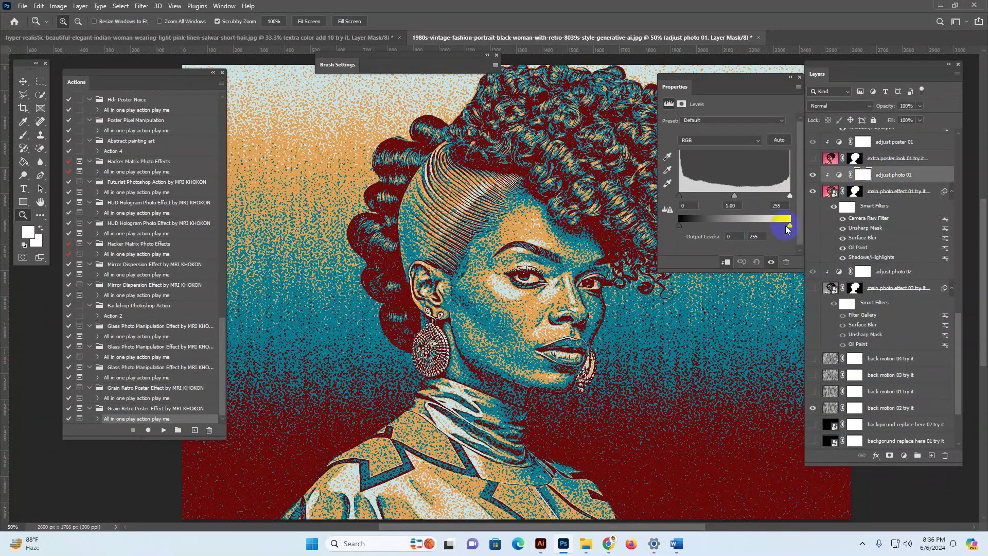
{"action": "mouse_move", "coordinate": [790, 225]}
{"action": "left_mouse_down"}
{"action": "mouse_move", "coordinate": [742, 226]}
{"action": "mouse_move", "coordinate": [807, 230]}
{"action": "left_mouse_up"}
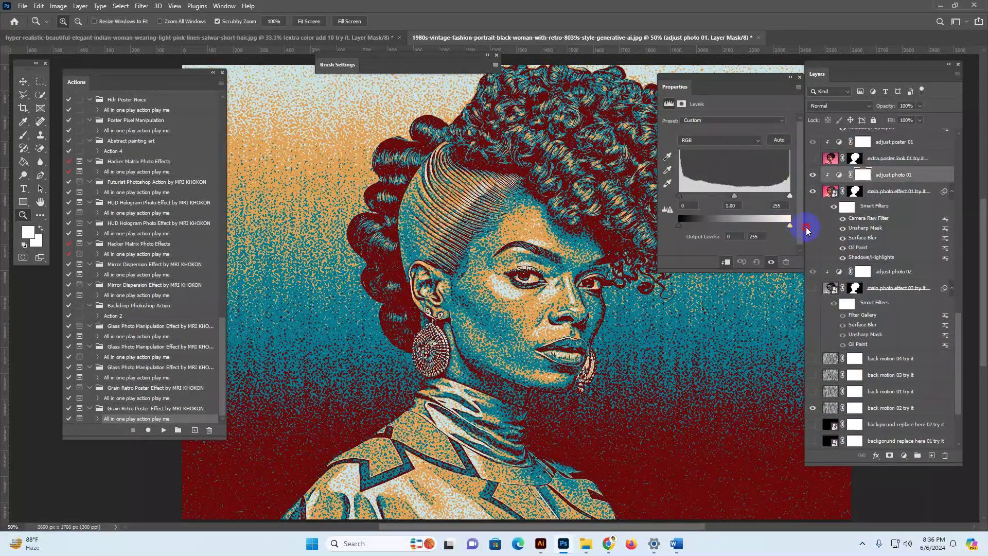
{"action": "left_click_drag", "start_coordinate": [681, 224], "coordinate": [700, 195]}
{"action": "left_click", "coordinate": [731, 206]}
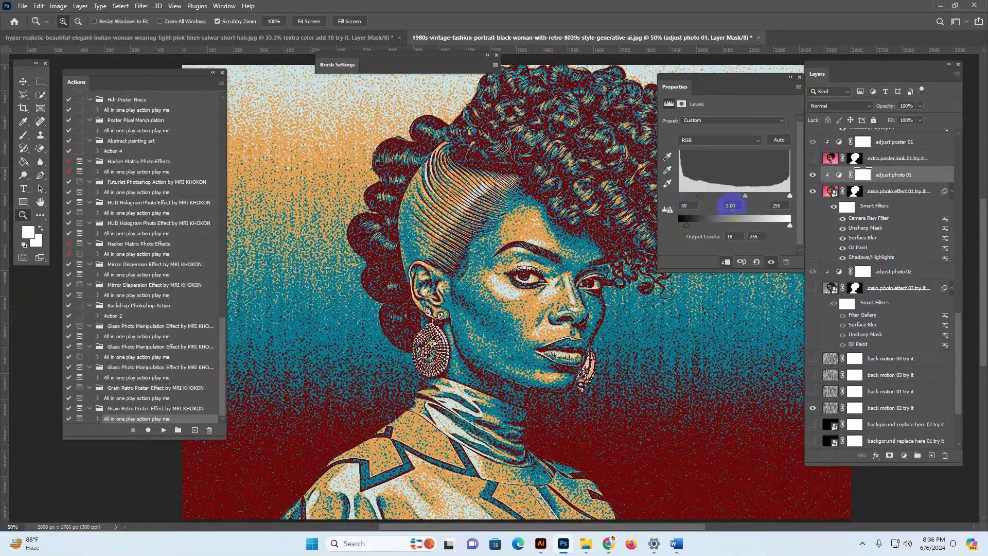
{"action": "left_click", "coordinate": [800, 77]}
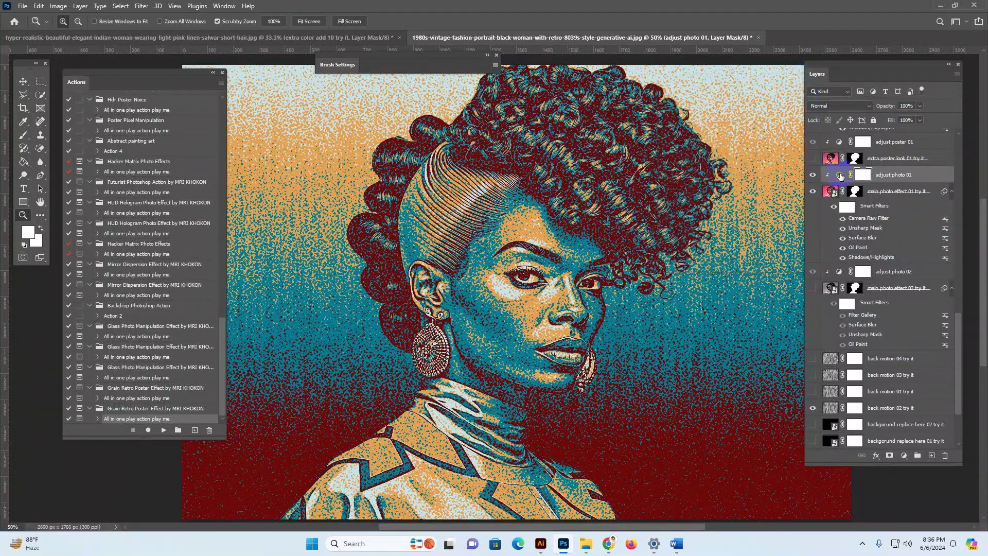
Preview the faded shade 01 extra layer on the poster and hide it again
{"action": "scroll", "coordinate": [848, 228], "scroll_direction": "up", "scroll_amount": 2}
{"action": "scroll", "coordinate": [848, 228], "scroll_direction": "up", "scroll_amount": 6}
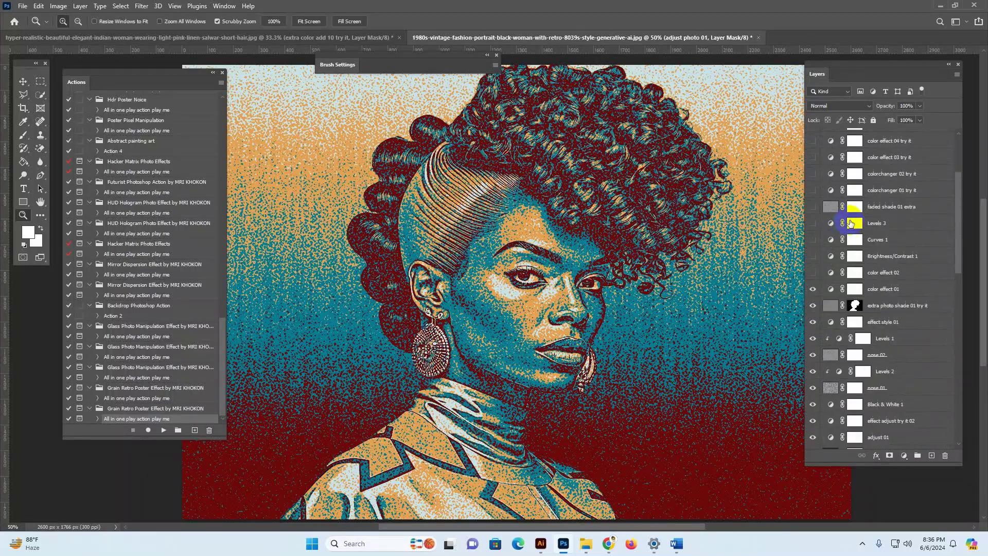
{"action": "scroll", "coordinate": [881, 224], "scroll_direction": "up", "scroll_amount": 2}
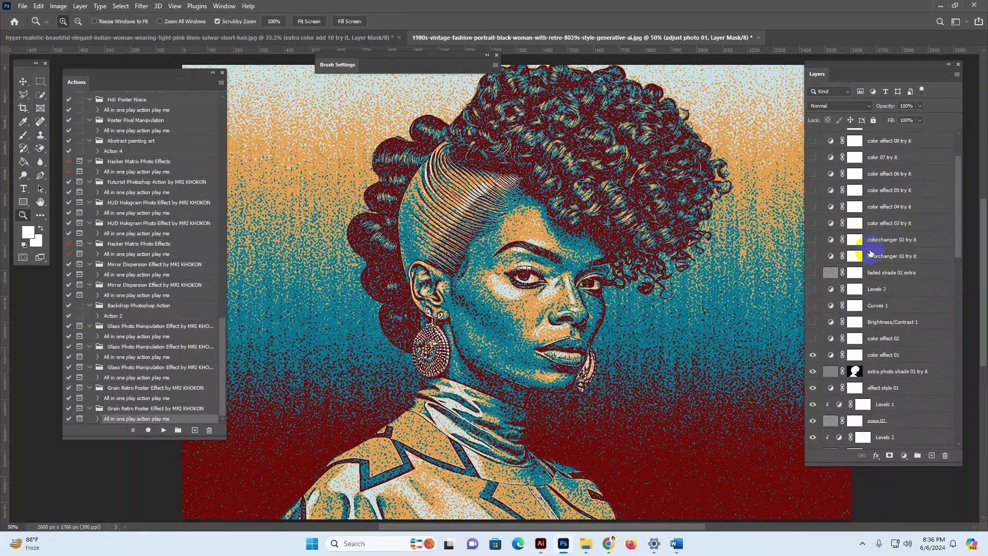
{"action": "left_click", "coordinate": [827, 276]}
{"action": "left_click", "coordinate": [814, 273]}
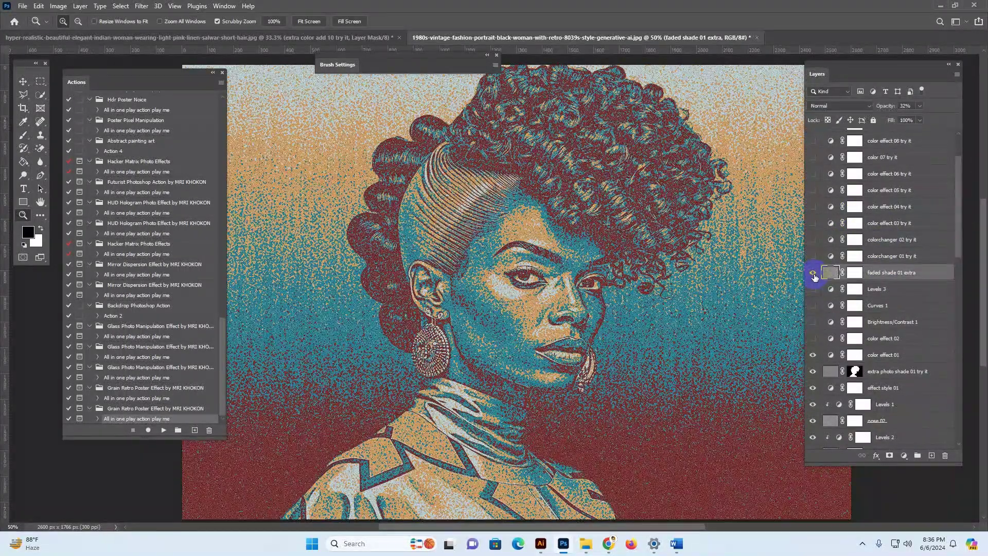
{"action": "left_click", "coordinate": [814, 274]}
Show the colorchanger 01 try it layer and set its hue to -135
{"action": "left_click", "coordinate": [878, 257]}
{"action": "left_click", "coordinate": [814, 256]}
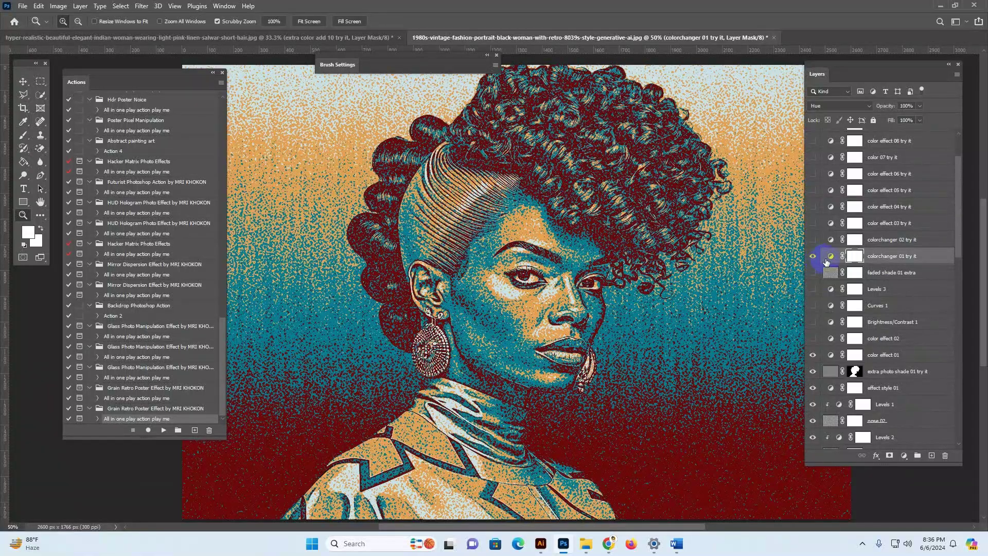
{"action": "left_click", "coordinate": [831, 257]}
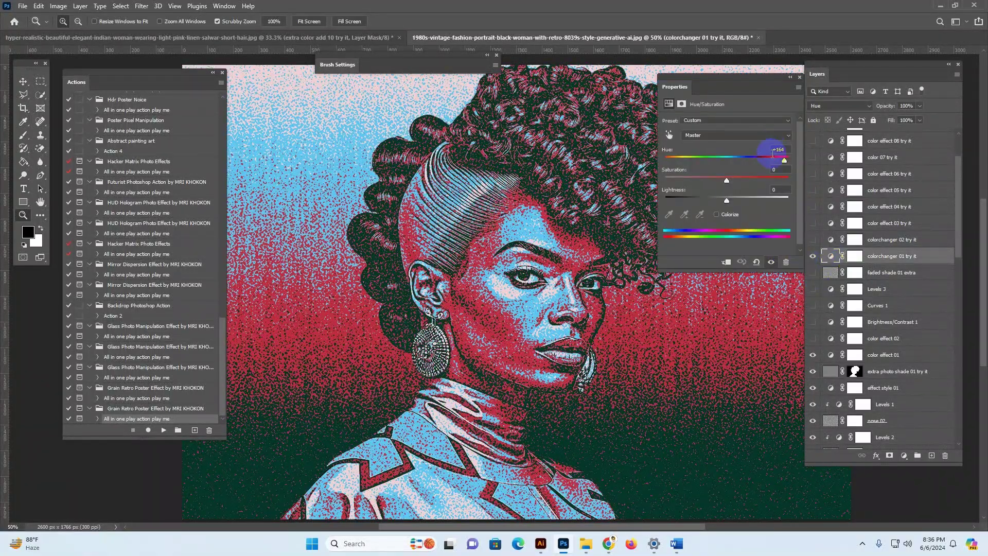
{"action": "left_click_drag", "start_coordinate": [780, 161], "coordinate": [676, 162]}
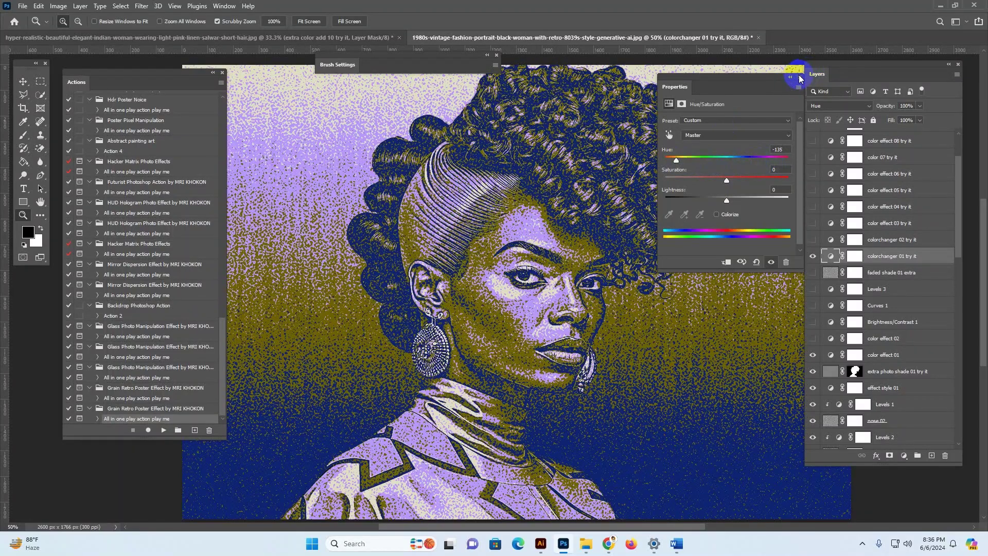
{"action": "left_click", "coordinate": [801, 77]}
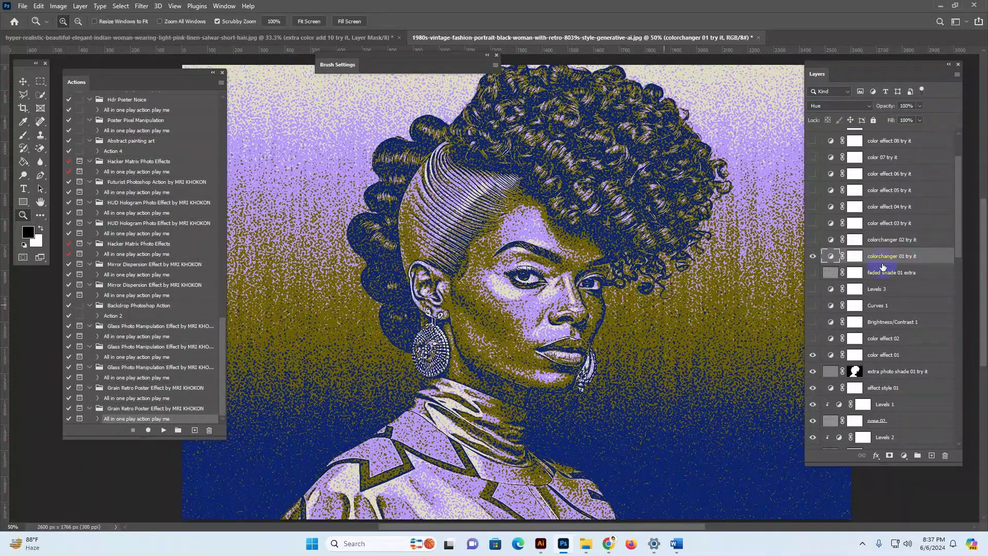
Switch to Chrome and look through the MRI STUDIO shop's products on Creative Market
{"action": "mouse_move", "coordinate": [609, 544]}
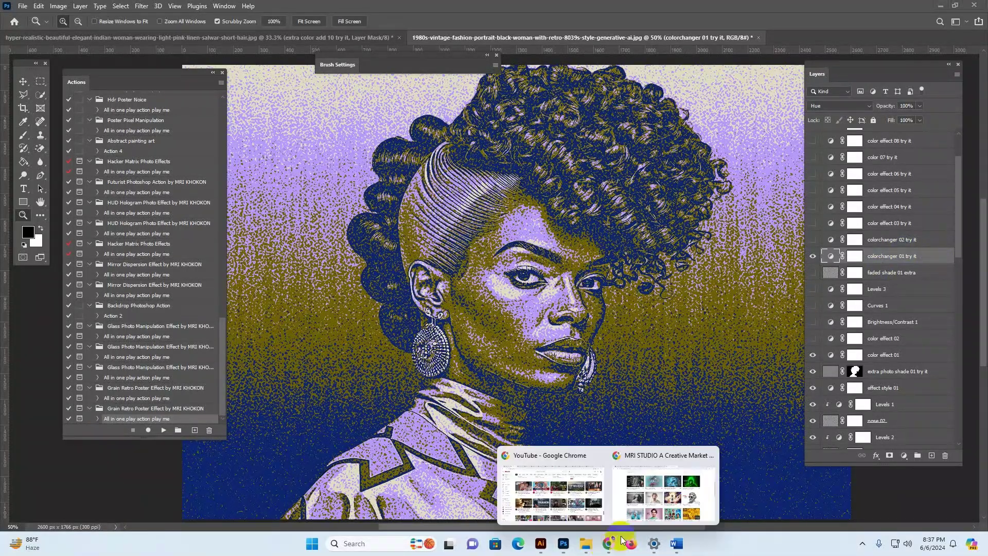
{"action": "left_click", "coordinate": [664, 505]}
{"action": "scroll", "coordinate": [467, 262], "scroll_direction": "up", "scroll_amount": 7}
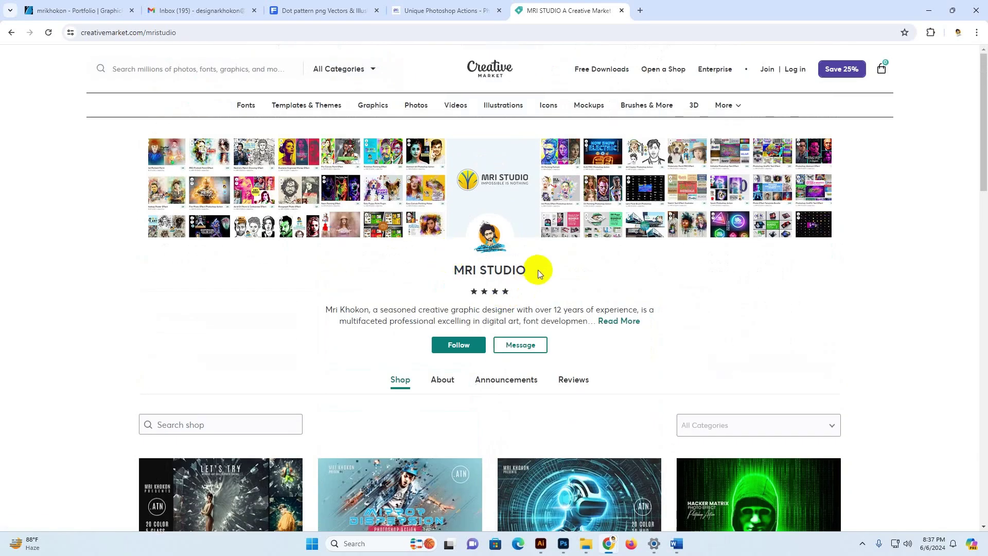
{"action": "left_click_drag", "start_coordinate": [538, 270], "coordinate": [448, 269]}
{"action": "scroll", "coordinate": [149, 171], "scroll_direction": "down", "scroll_amount": 4}
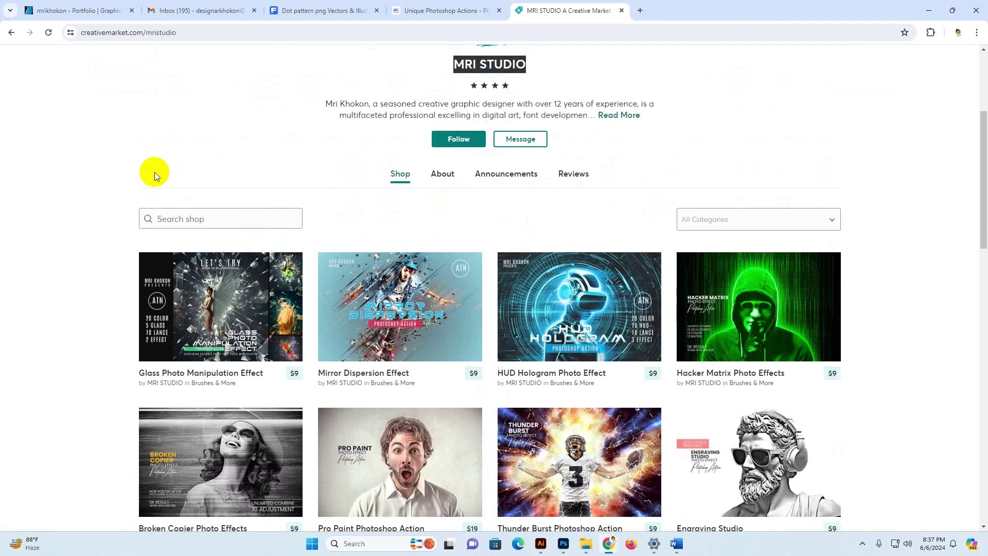
{"action": "scroll", "coordinate": [47, 296], "scroll_direction": "down", "scroll_amount": 1}
{"action": "scroll", "coordinate": [93, 258], "scroll_direction": "down", "scroll_amount": 4}
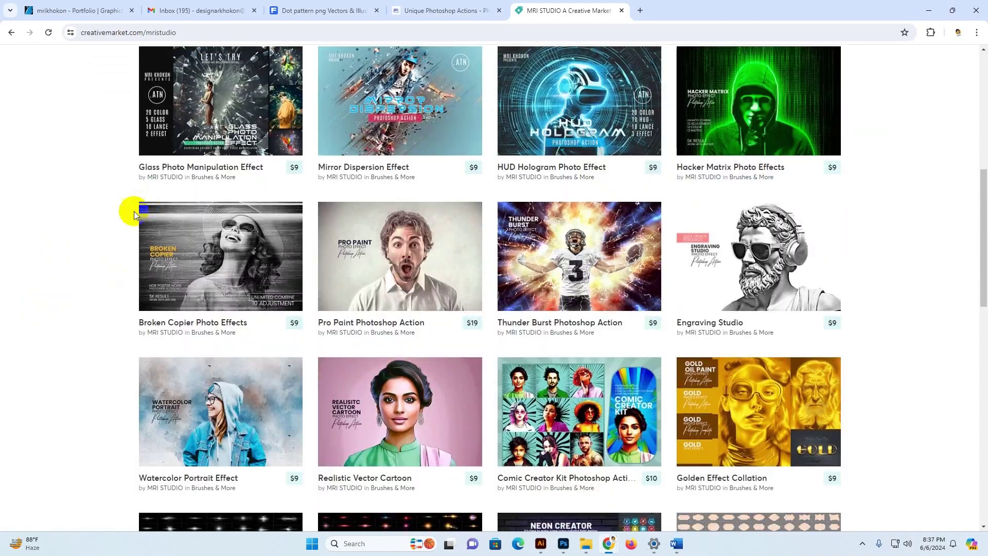
{"action": "scroll", "coordinate": [126, 220], "scroll_direction": "up", "scroll_amount": 2}
{"action": "scroll", "coordinate": [873, 342], "scroll_direction": "down", "scroll_amount": 3}
{"action": "scroll", "coordinate": [865, 376], "scroll_direction": "down", "scroll_amount": 10}
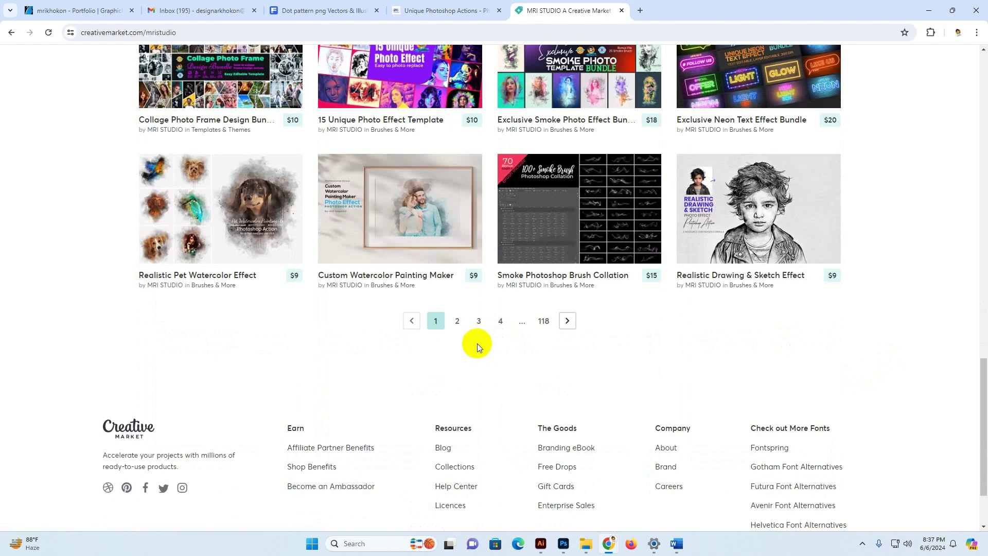
{"action": "scroll", "coordinate": [155, 289], "scroll_direction": "up", "scroll_amount": 4}
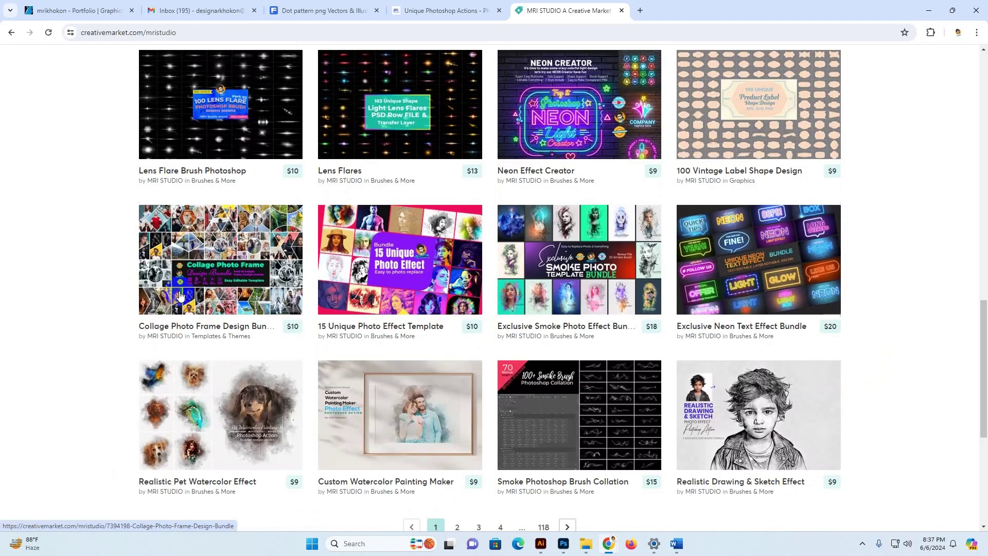
{"action": "scroll", "coordinate": [180, 296], "scroll_direction": "up", "scroll_amount": 12}
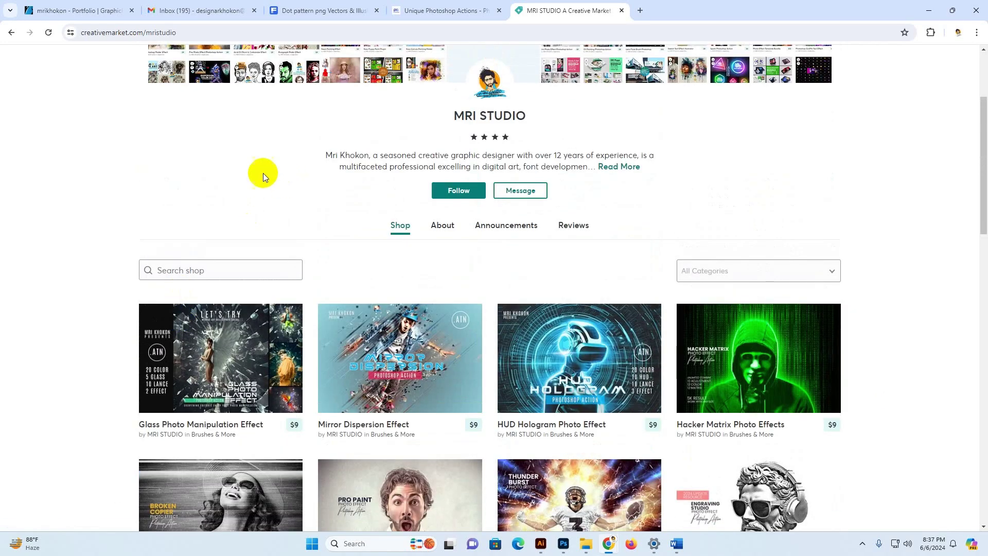
Look over the free and discounted items on the photoshopaction.net site, and return to the poster in Photoshop
{"action": "left_click", "coordinate": [435, 10]}
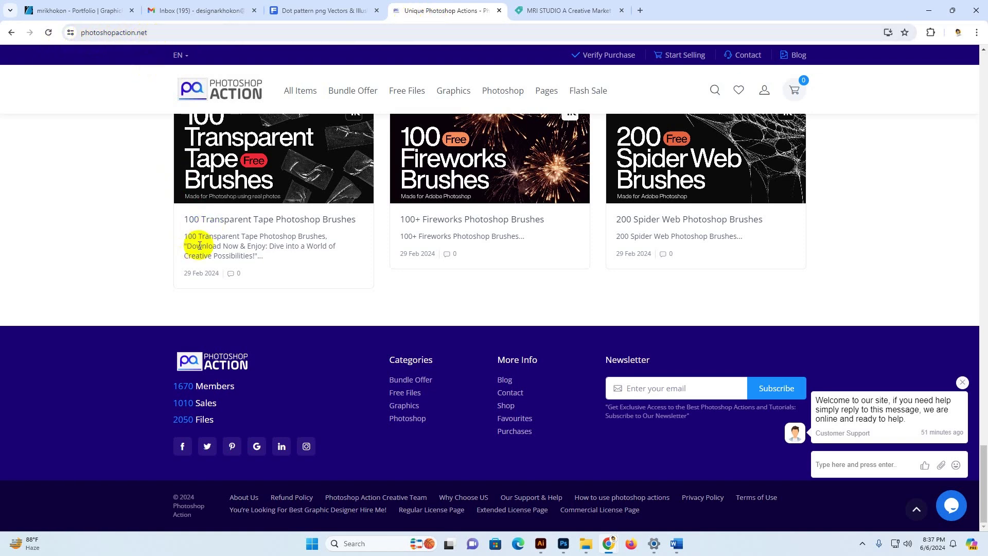
{"action": "scroll", "coordinate": [200, 246], "scroll_direction": "up", "scroll_amount": 15}
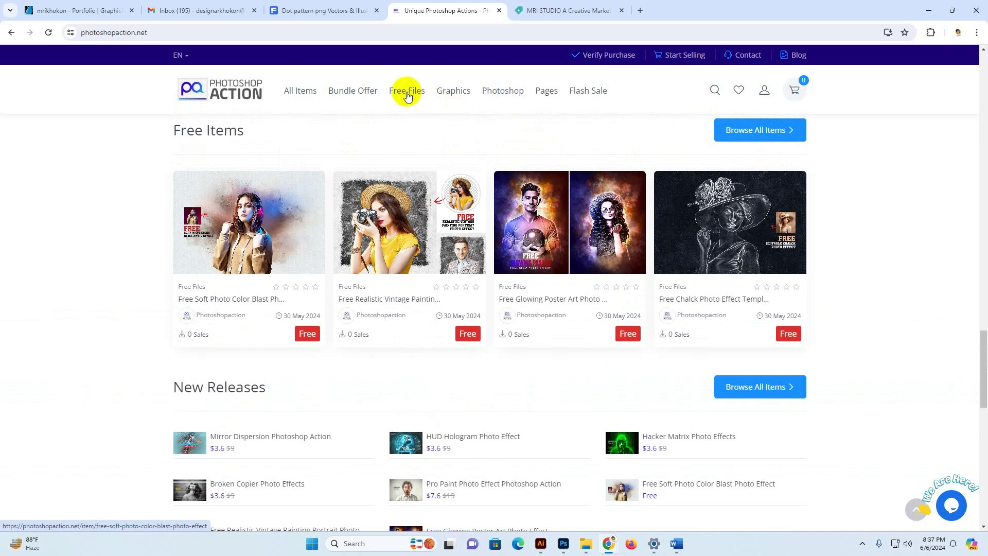
{"action": "mouse_move", "coordinate": [408, 97]}
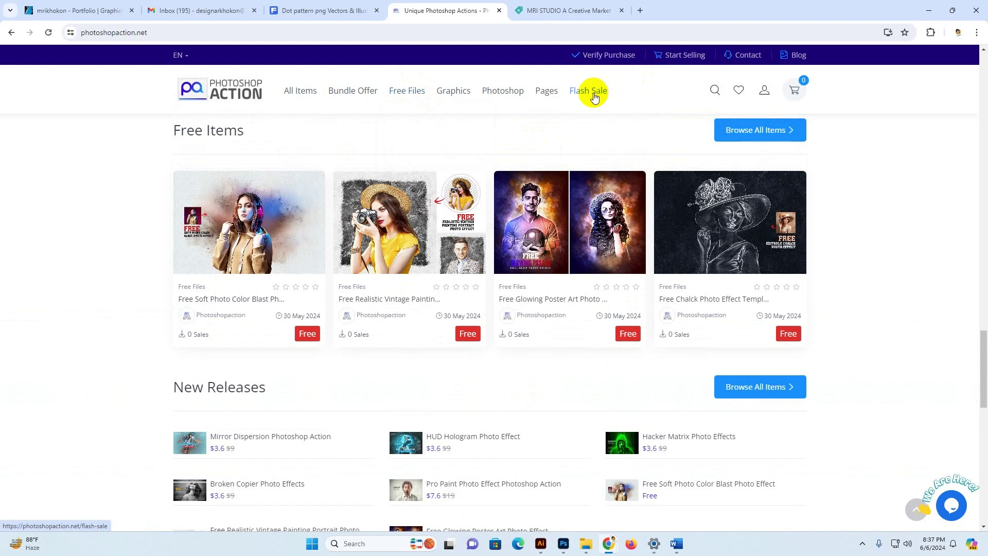
{"action": "scroll", "coordinate": [608, 115], "scroll_direction": "up", "scroll_amount": 3}
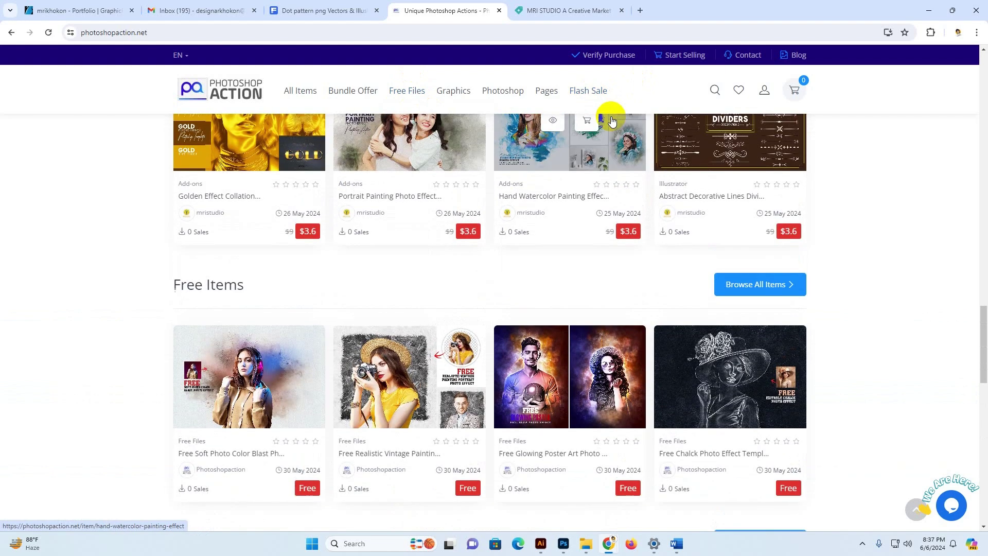
{"action": "scroll", "coordinate": [582, 121], "scroll_direction": "down", "scroll_amount": 1}
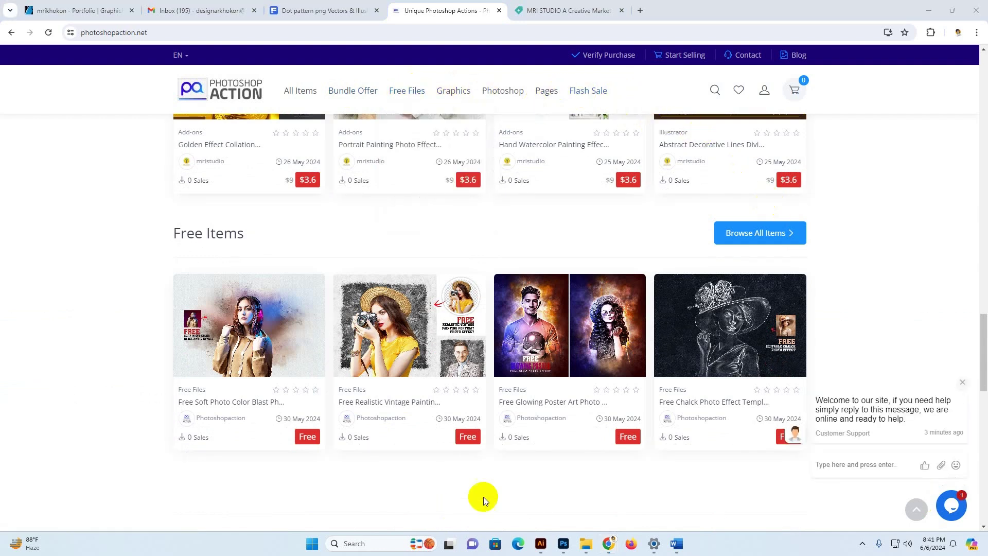
{"action": "left_click", "coordinate": [563, 543]}
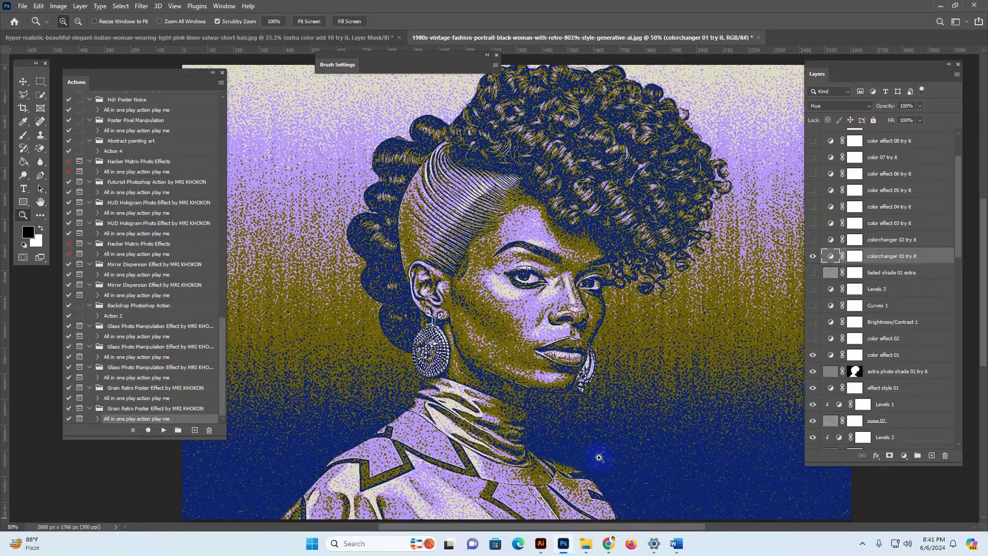